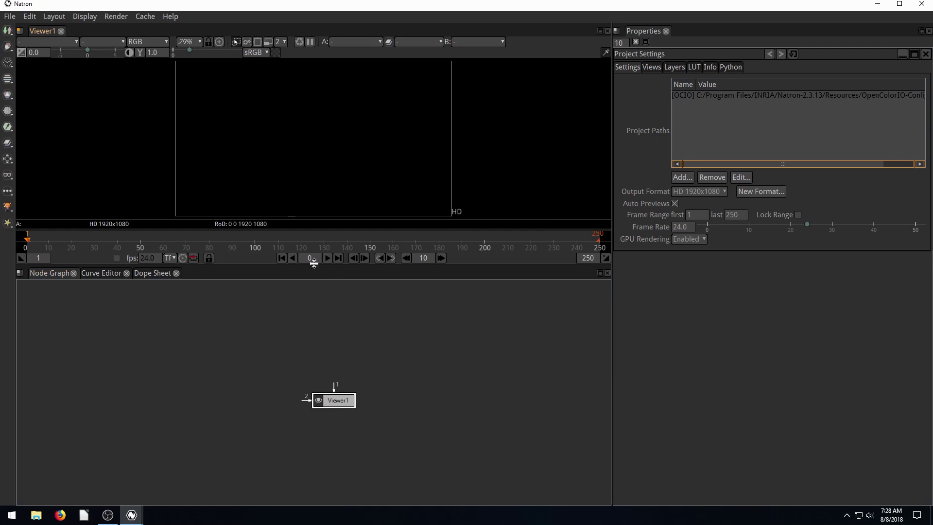
Enlarge the viewer panel and nudge the Viewer1 node up and left in the node graph
left_click_drag(314, 263, 315, 313)
left_click_drag(335, 450, 326, 444)
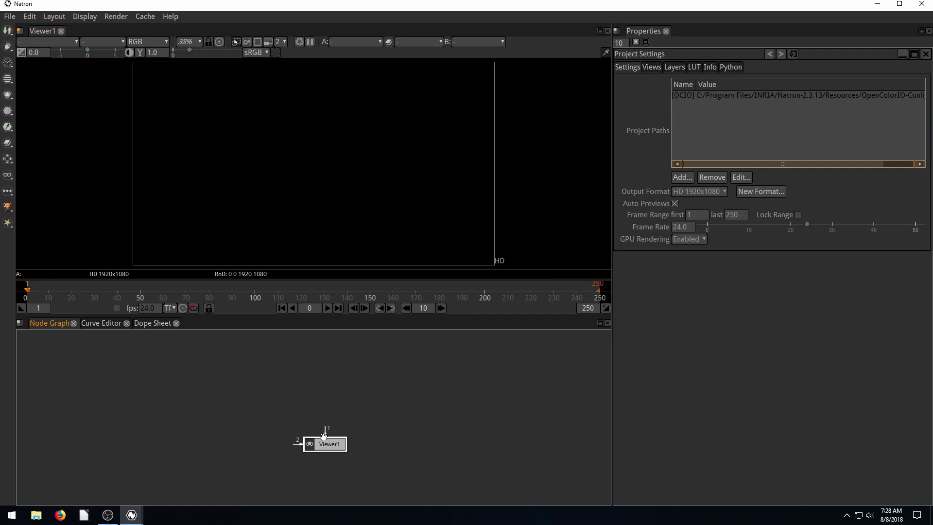
Open Firefox and go to pixabay.com
left_click(59, 515)
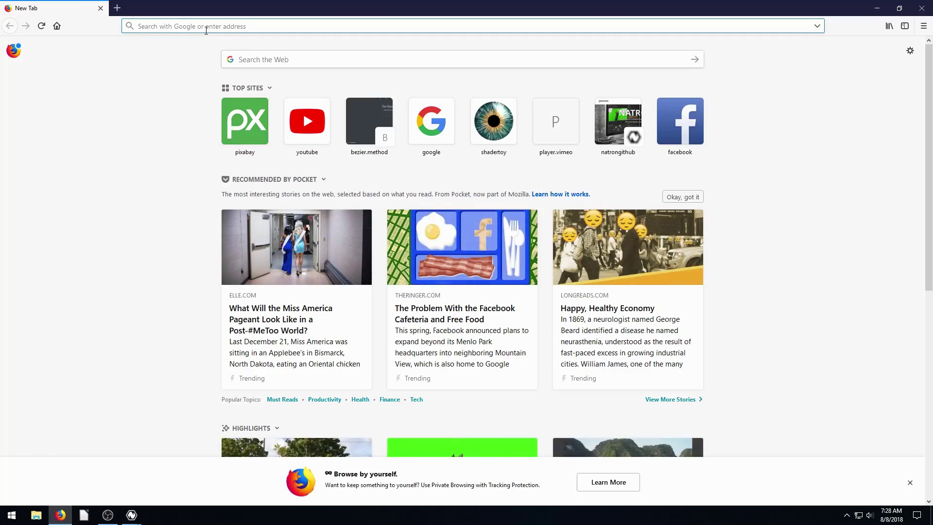
type("pixabay.com")
left_click(171, 47)
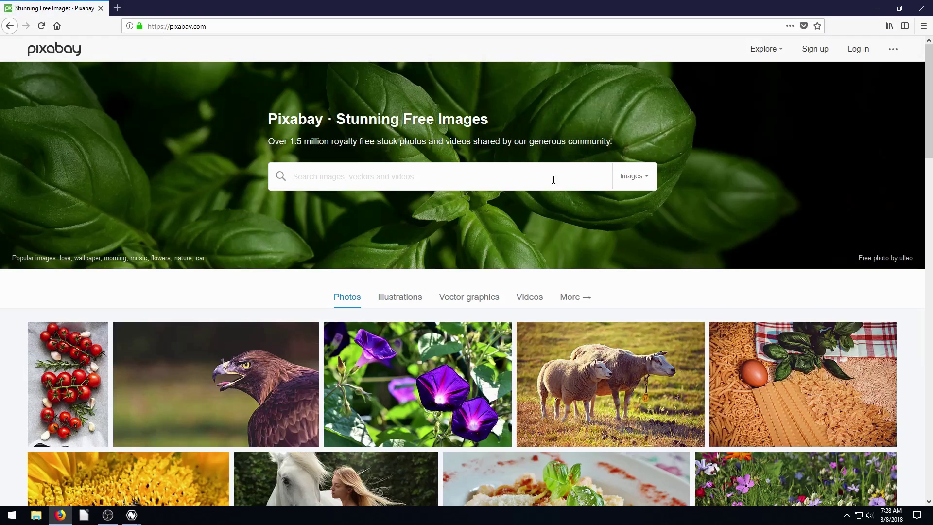
Search Pixabay's videos for 'bike'
left_click(634, 176)
left_click(601, 253)
type("bike")
key("Return")
Browse the bike results and open the Bike Bicycle Transport clip's page
scroll(559, 238, "down", 1)
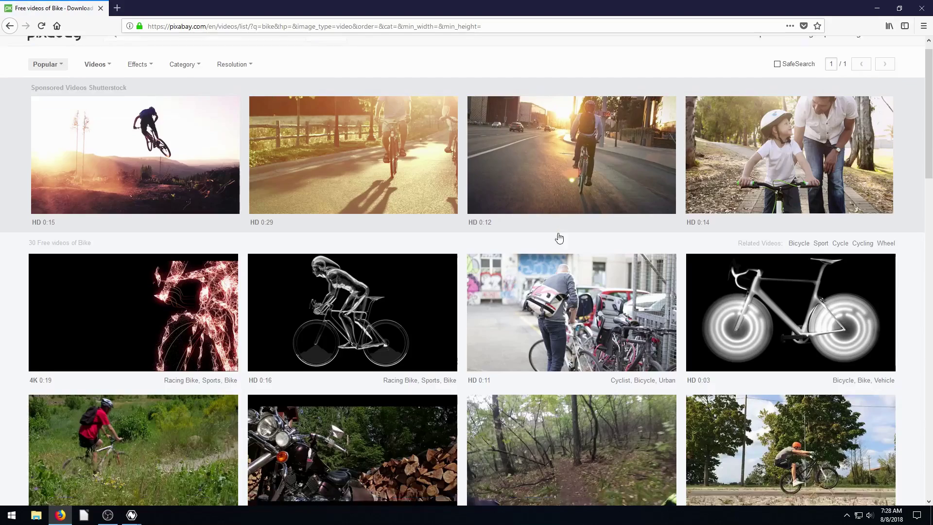
scroll(559, 238, "down", 4)
scroll(535, 195, "up", 2)
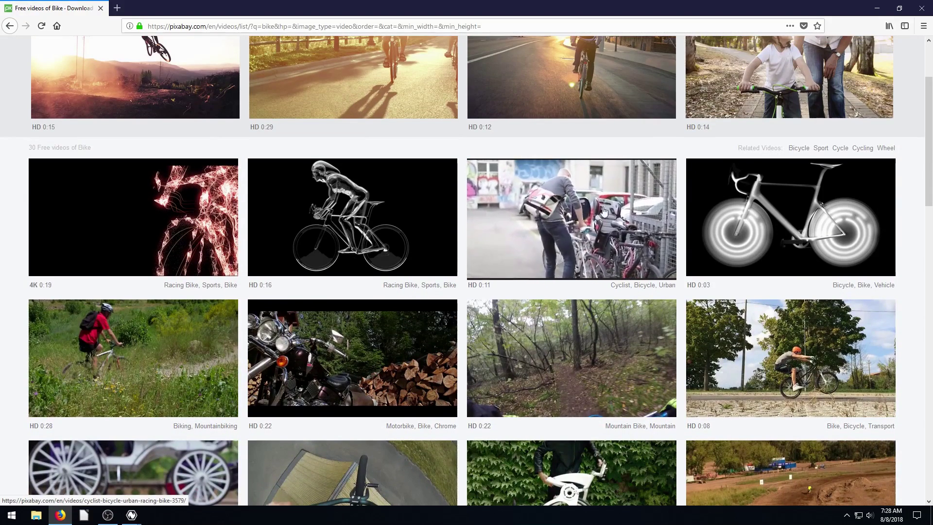
scroll(534, 170, "down", 3)
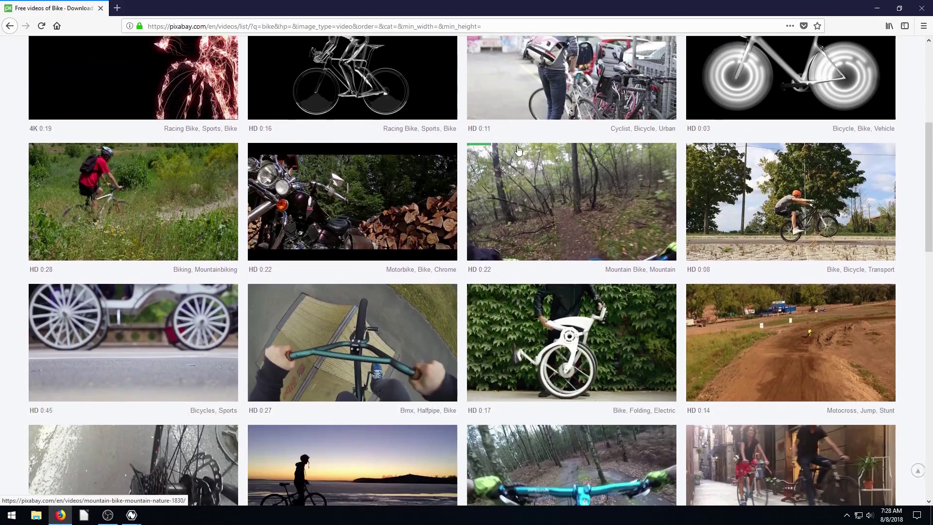
scroll(518, 151, "down", 5)
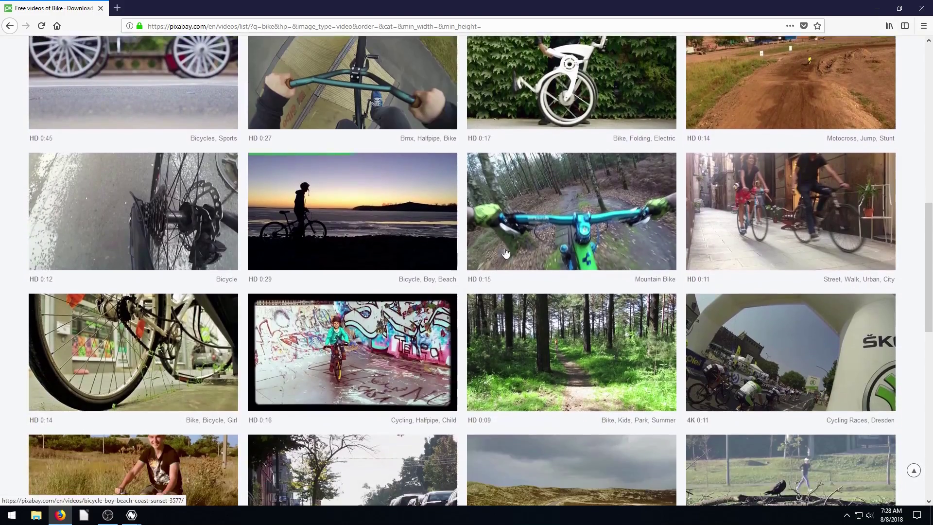
scroll(505, 253, "down", 3)
scroll(528, 292, "up", 5)
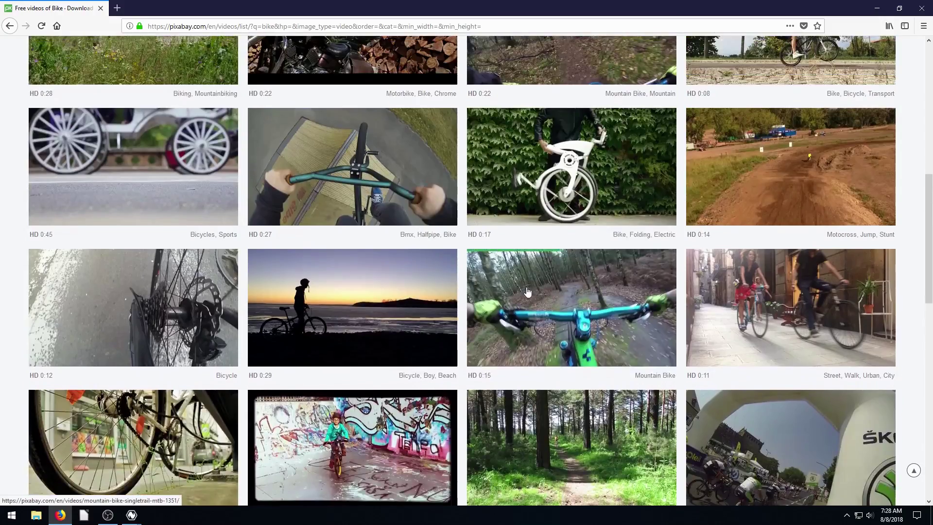
scroll(528, 292, "up", 4)
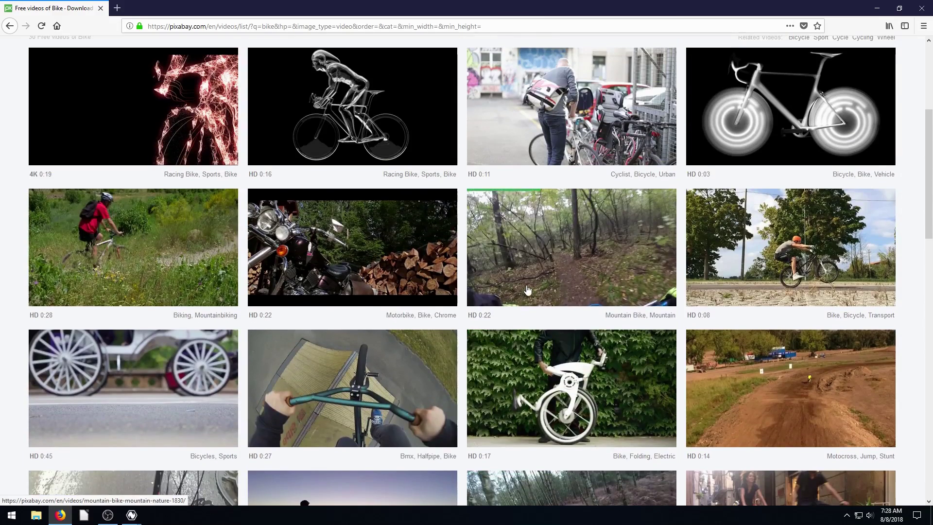
left_click(768, 249)
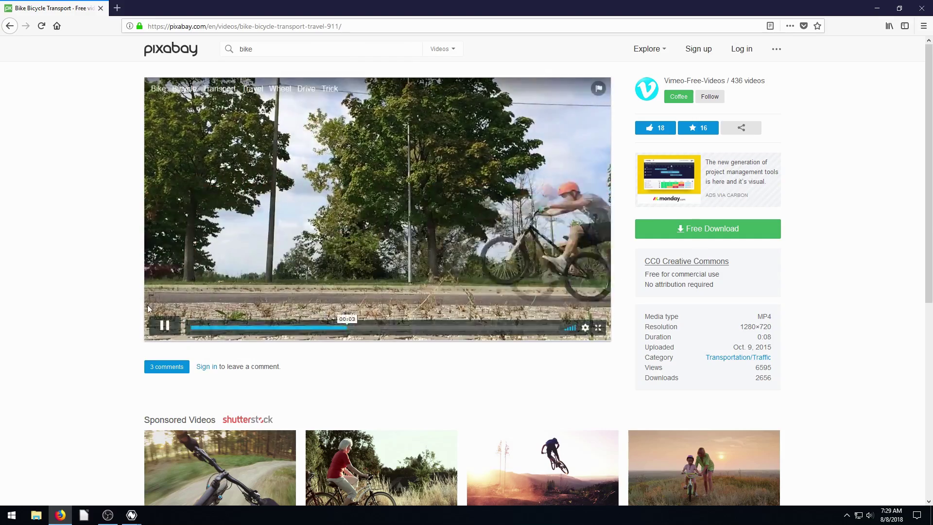
Download the 1280×720 MP4 version of the clip and minimize Firefox to return to Natron
left_click(704, 230)
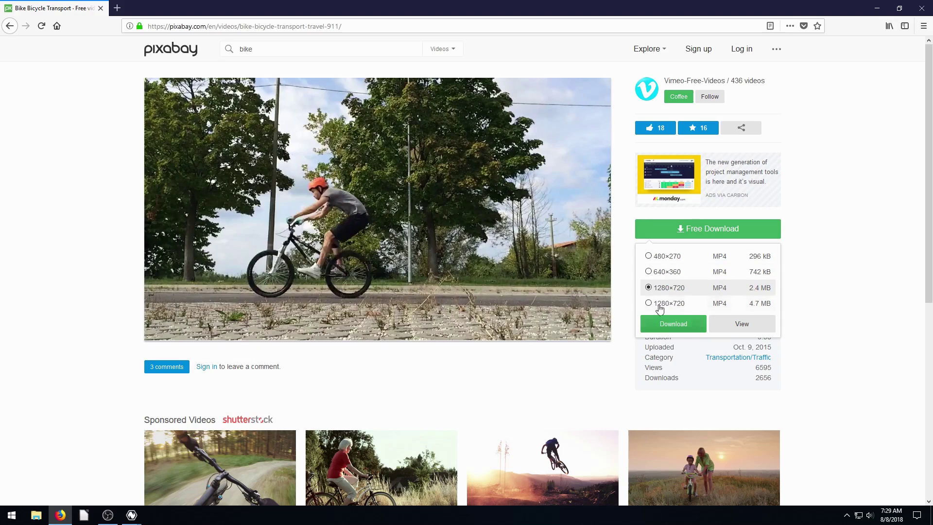
left_click(809, 287)
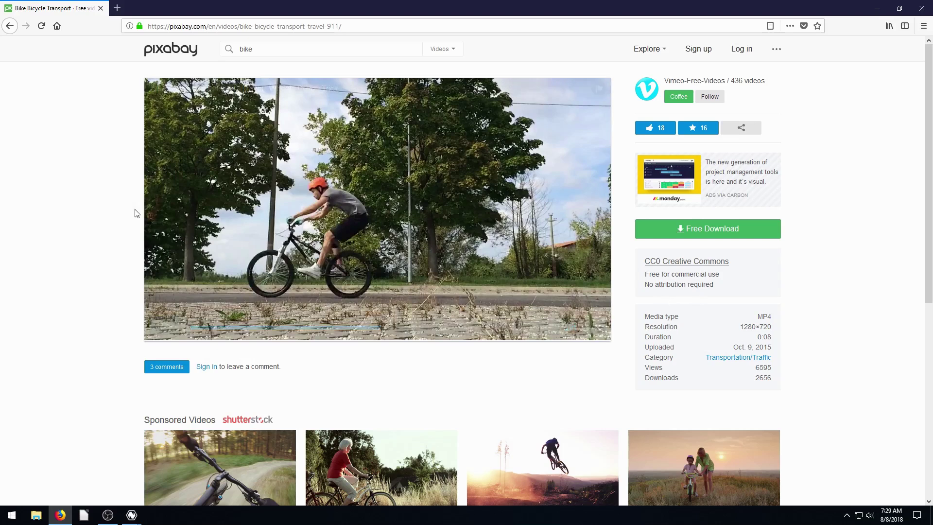
mouse_move(251, 230)
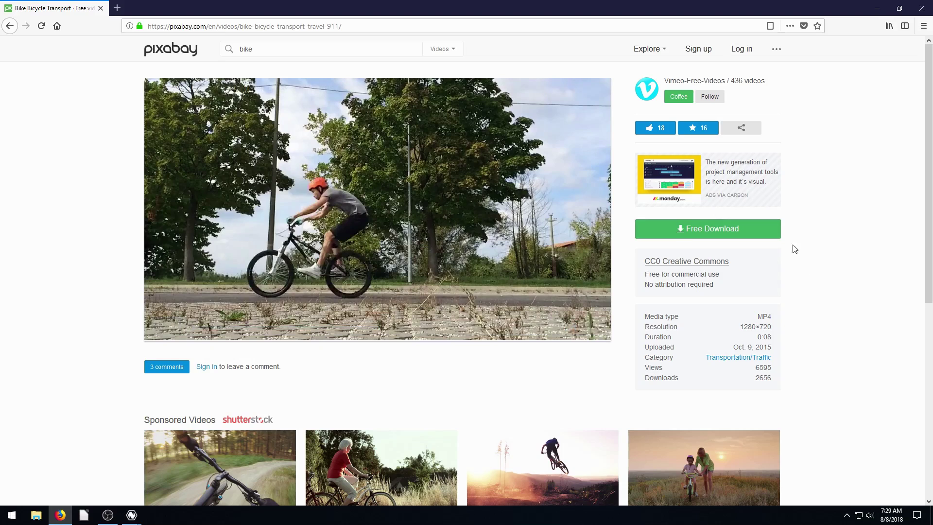
left_click(877, 8)
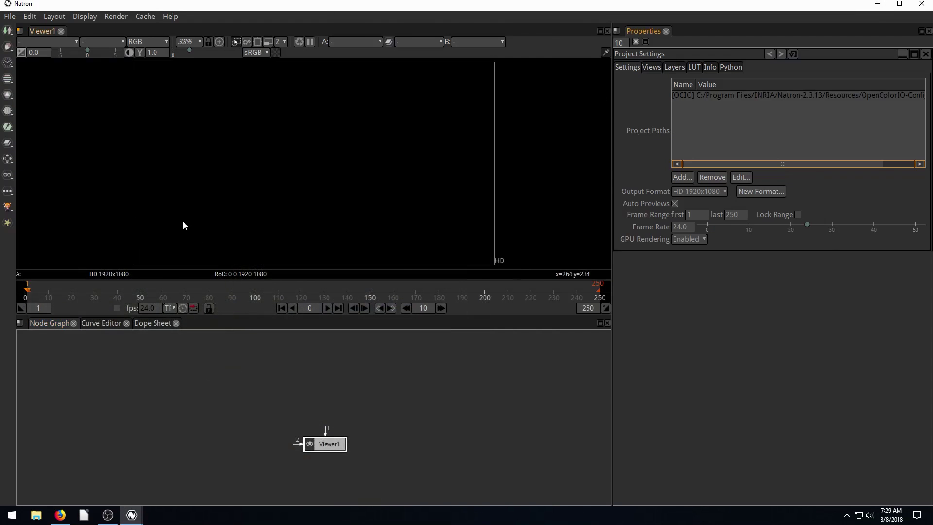
Preview the downloaded Bike - 911 clip from the Downloads folder
left_click(36, 515)
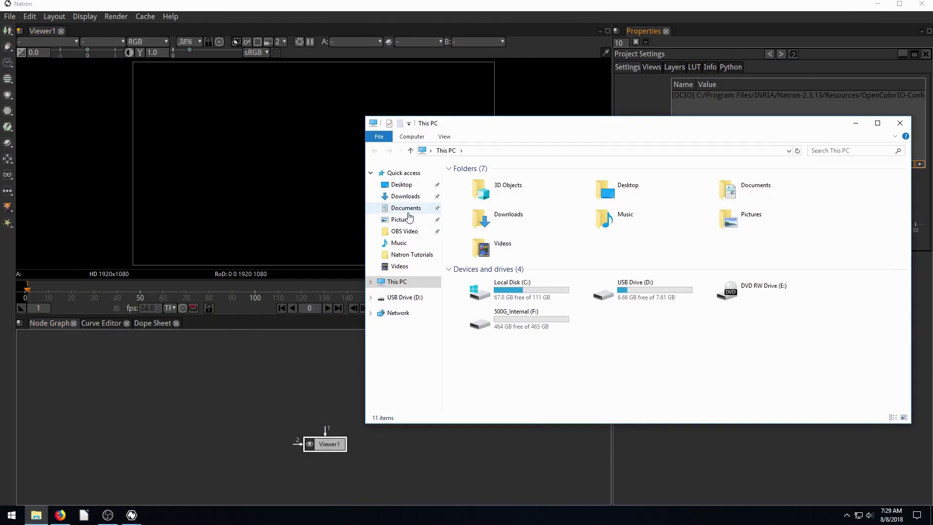
left_click(405, 196)
double_click(475, 197)
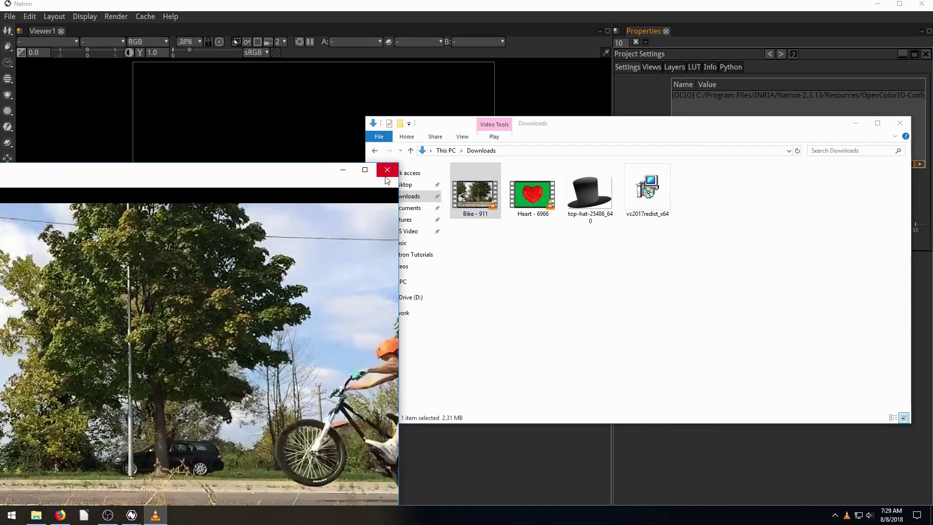
left_click(388, 169)
Drop the clip into the node graph, close Explorer, rearrange nodes, and delete Read1
left_click_drag(479, 198, 204, 395)
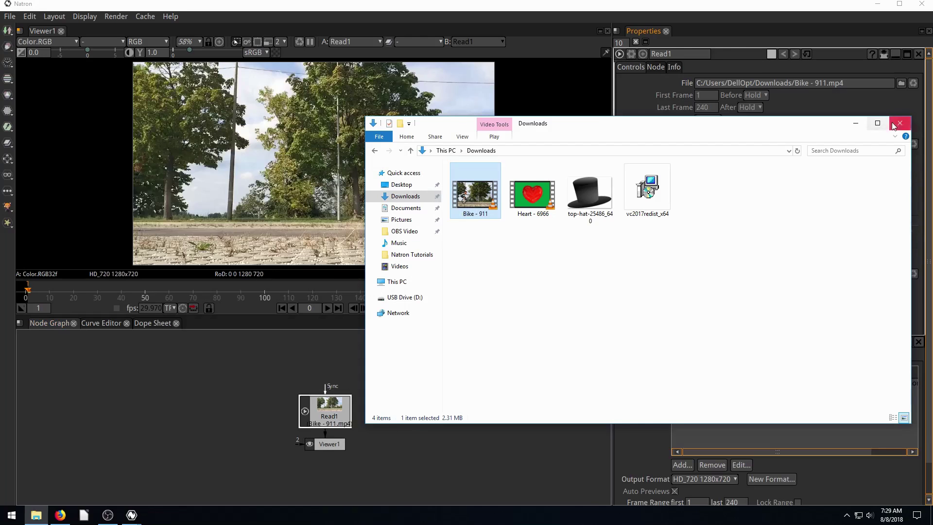
left_click(900, 123)
left_click_drag(325, 411, 267, 380)
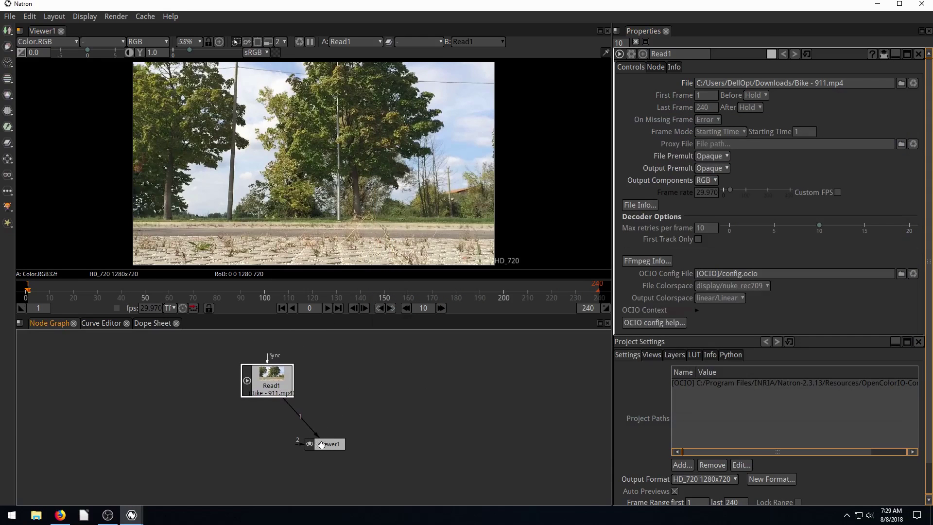
left_click_drag(322, 444, 377, 443)
left_click(270, 382)
key("Delete")
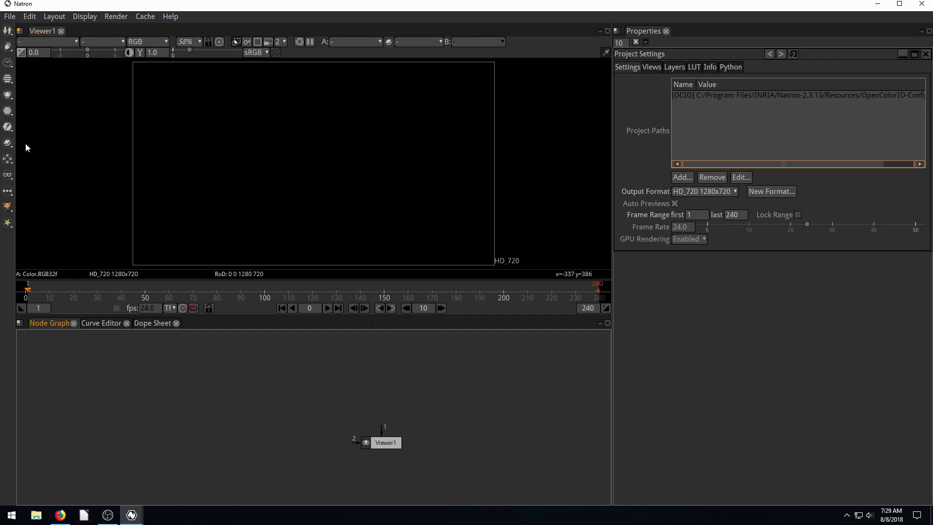
Add a Read2 node loading Bike - 911.mp4, position it, and play the footage
left_click(7, 30)
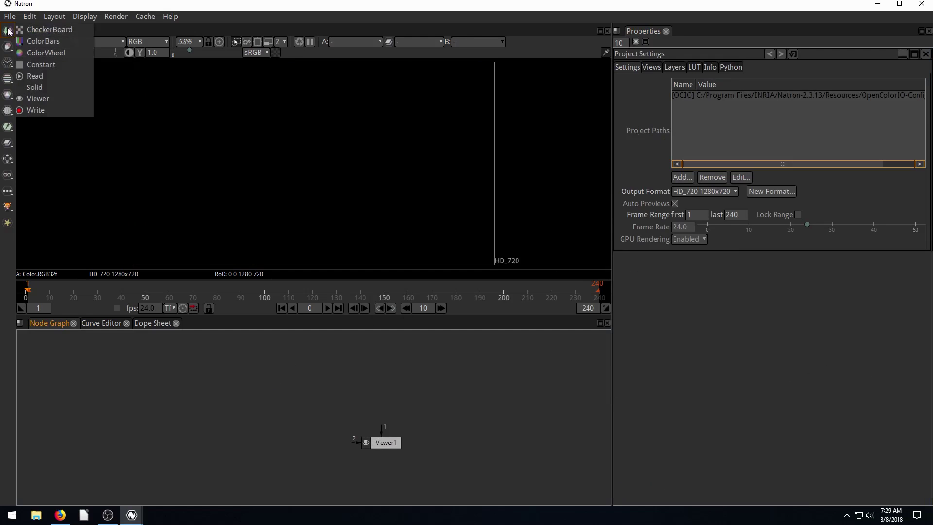
left_click(35, 77)
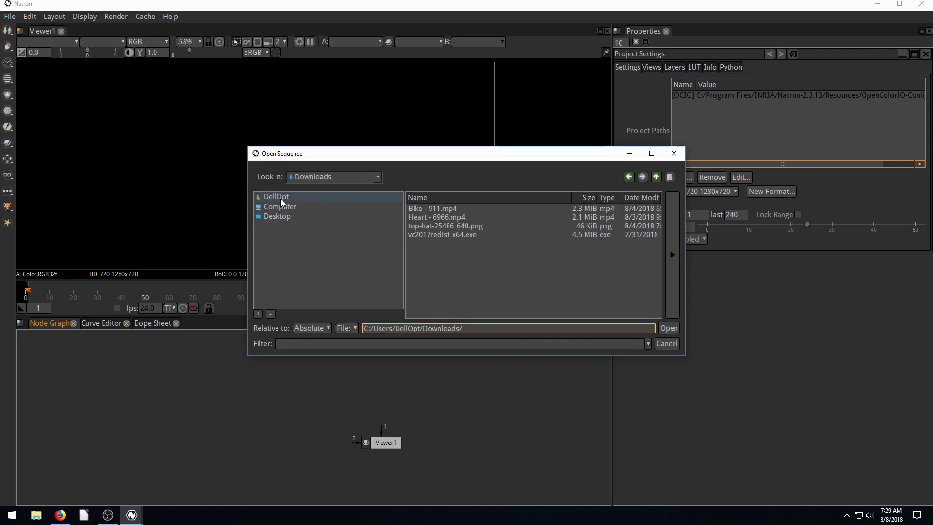
left_click(471, 217)
left_click(435, 209)
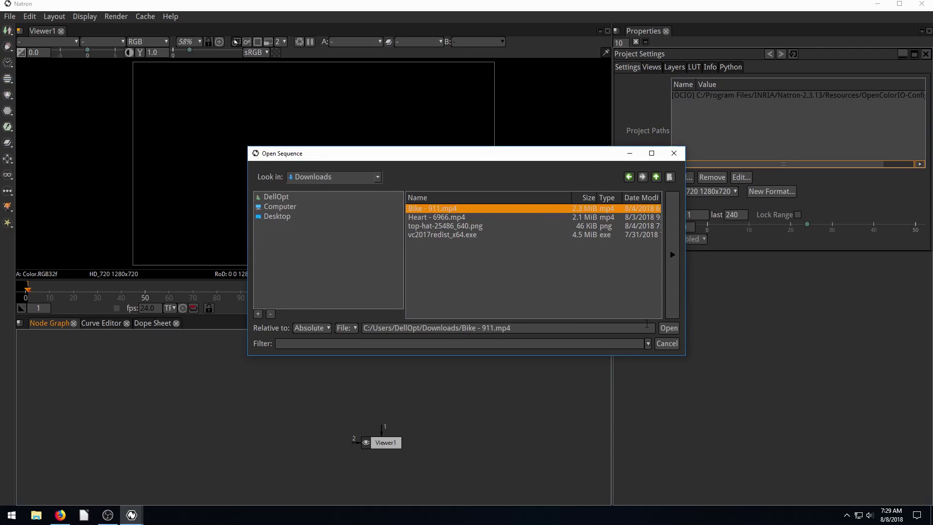
left_click(668, 328)
left_click_drag(326, 431, 404, 442)
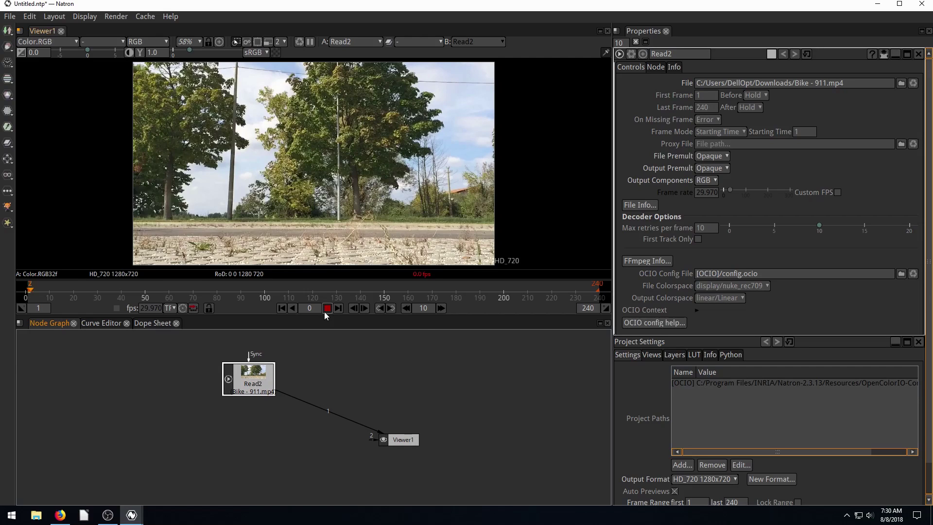
left_click(326, 308)
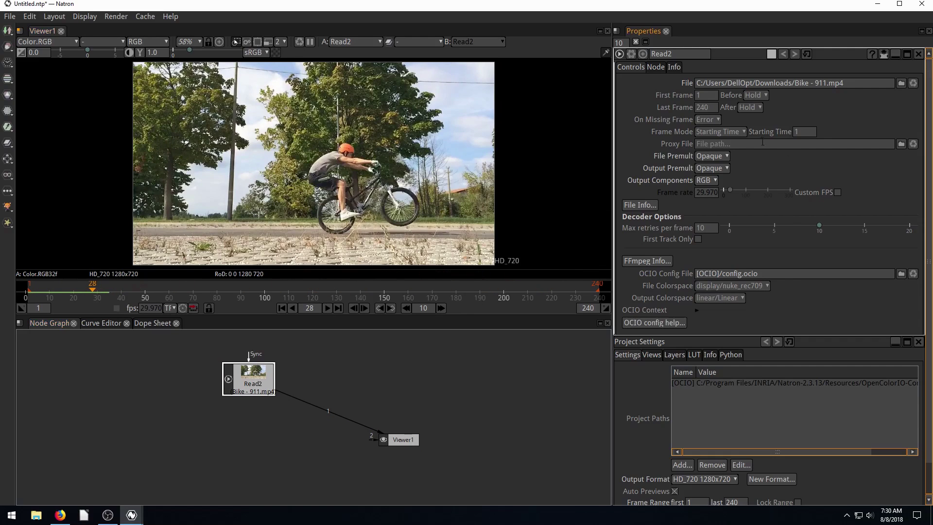
Set the project's last frame to 50 and play back the shortened range
scroll(675, 196, "down", 1)
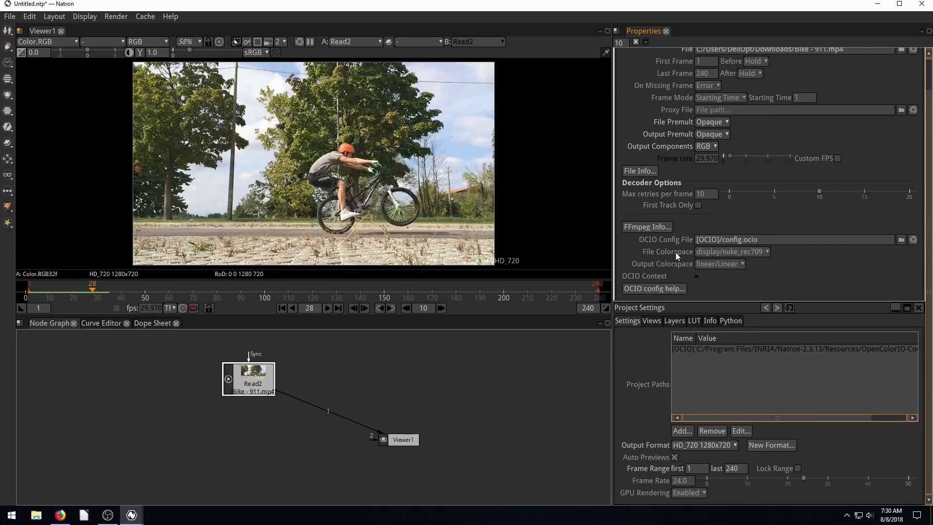
scroll(681, 112, "up", 1)
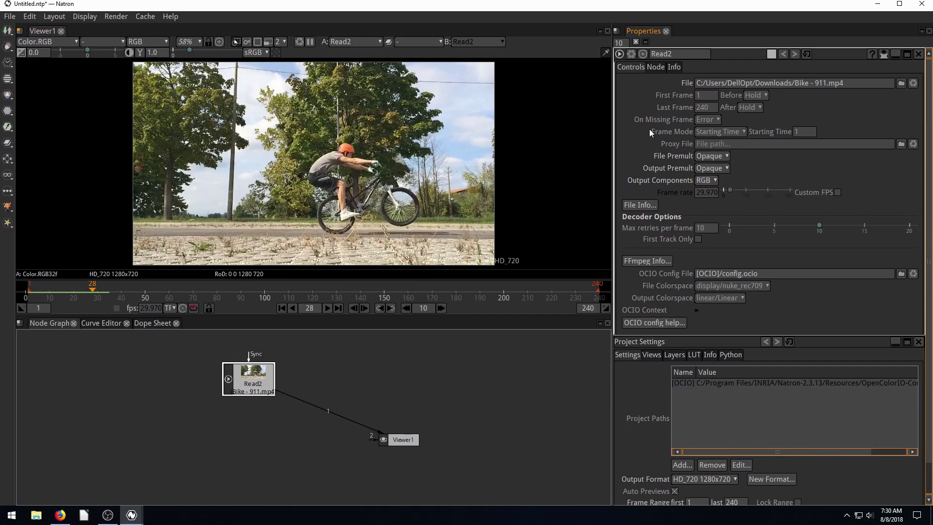
scroll(648, 129, "down", 1)
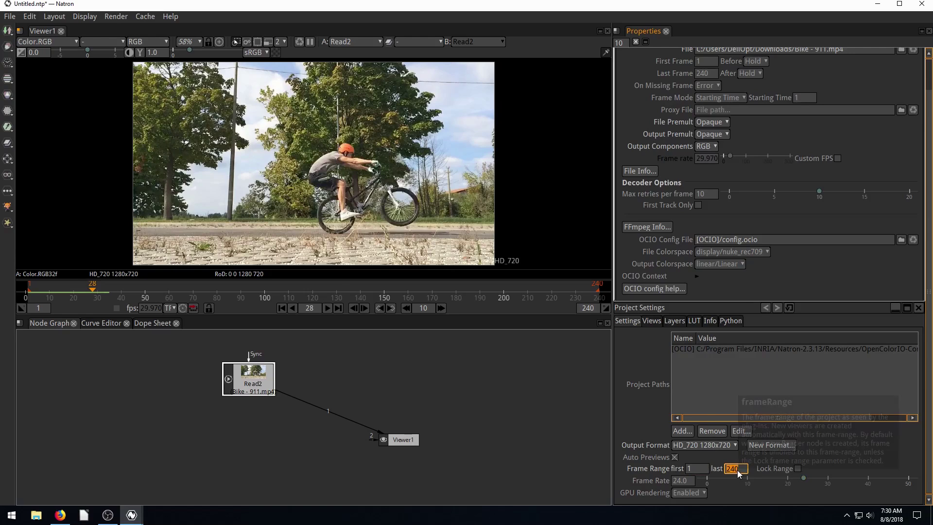
type("50")
key("Return")
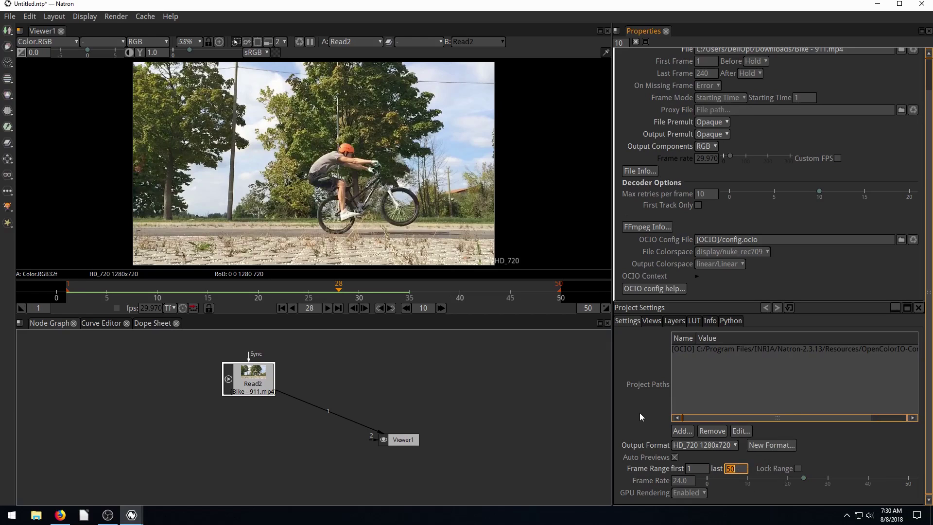
left_click(327, 308)
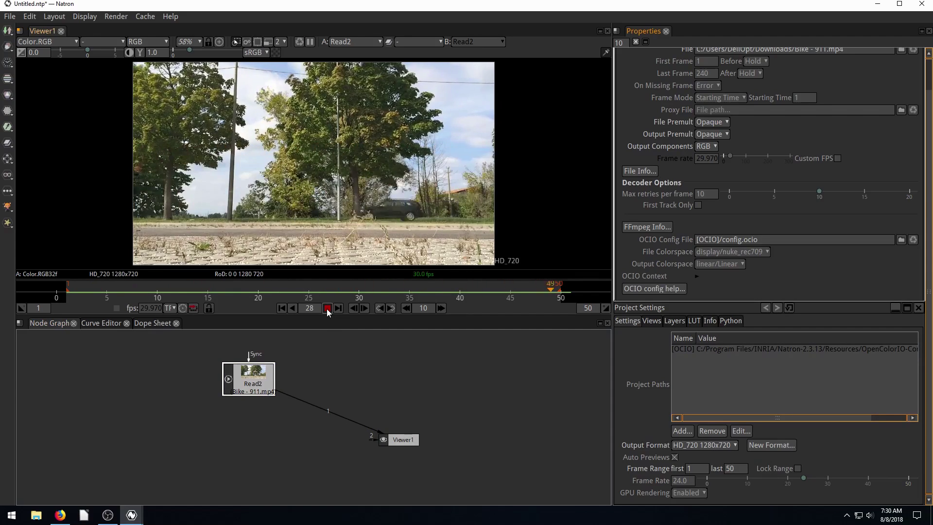
left_click(327, 308)
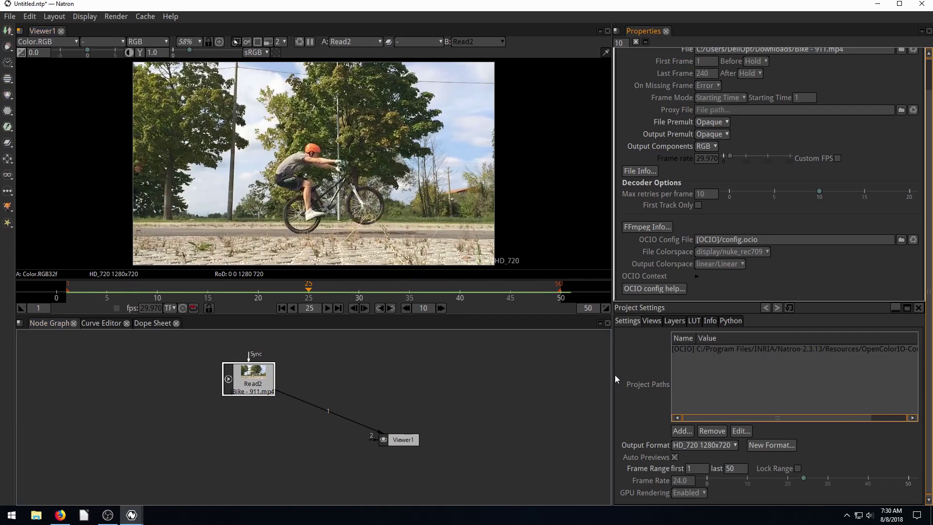
Step the footage forward frame by frame, then stop playback at frame 40
scroll(637, 362, "up", 2)
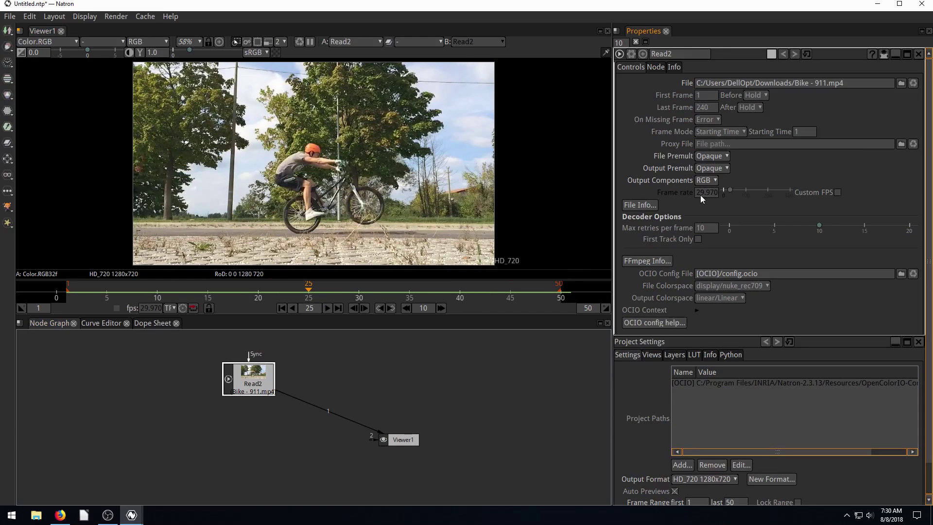
mouse_move(710, 194)
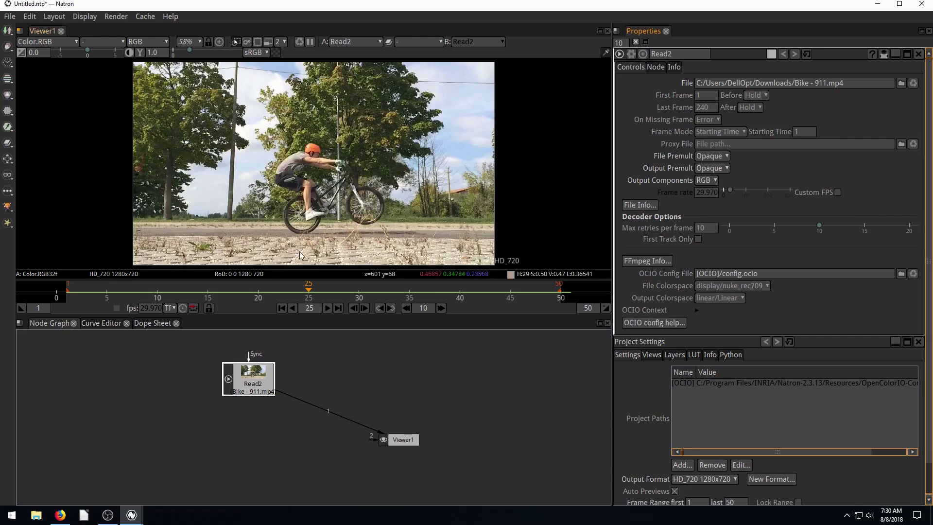
left_click(365, 309)
left_click(365, 309)
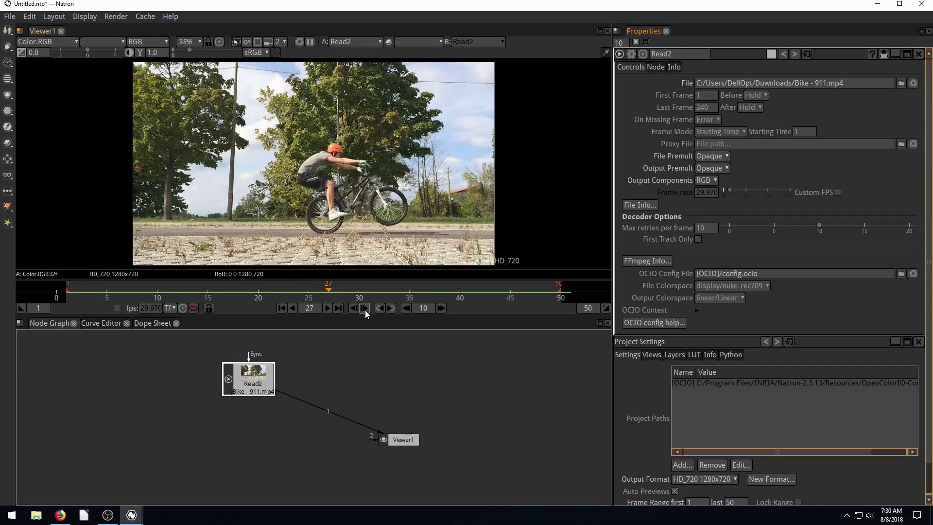
left_click(365, 309)
left_click(365, 309)
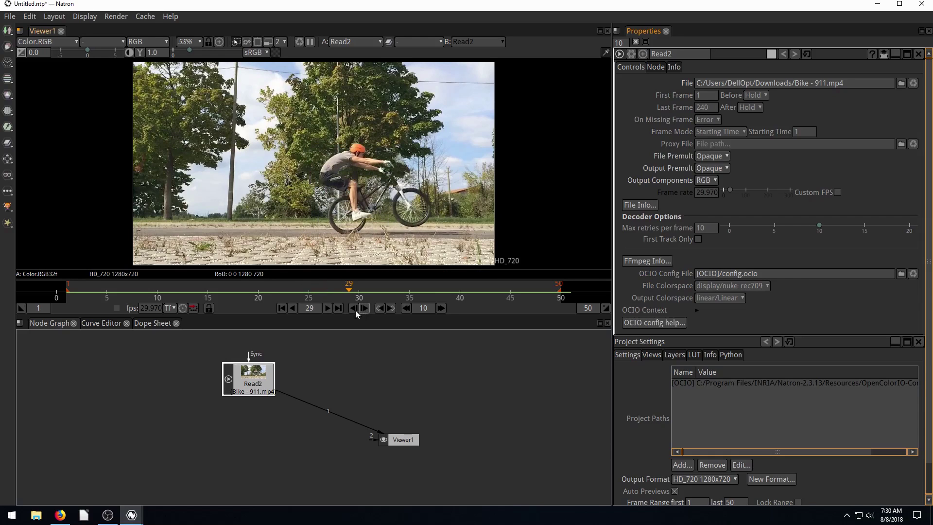
left_click(325, 309)
left_click(326, 308)
Start editing the project frame rate and move Viewer1 down and right
scroll(688, 242, "down", 1)
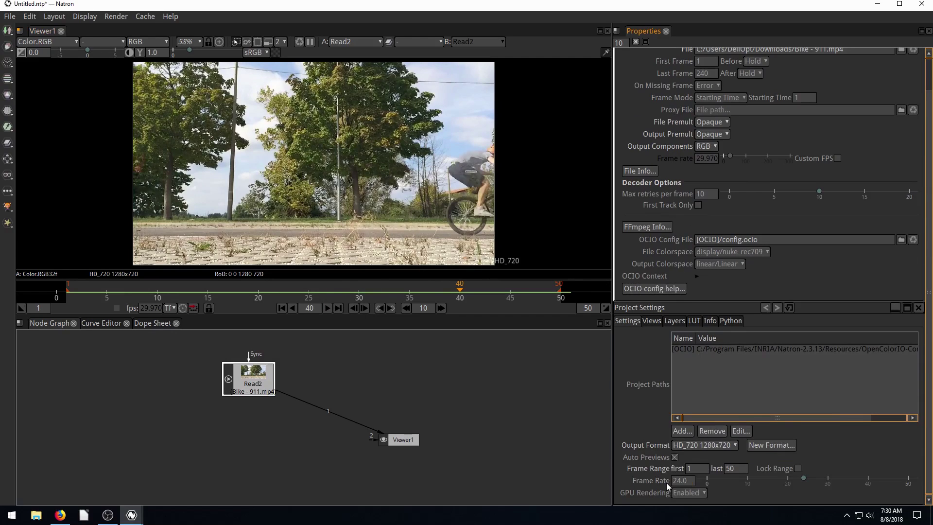
left_click(686, 481)
left_click_drag(425, 442, 439, 454)
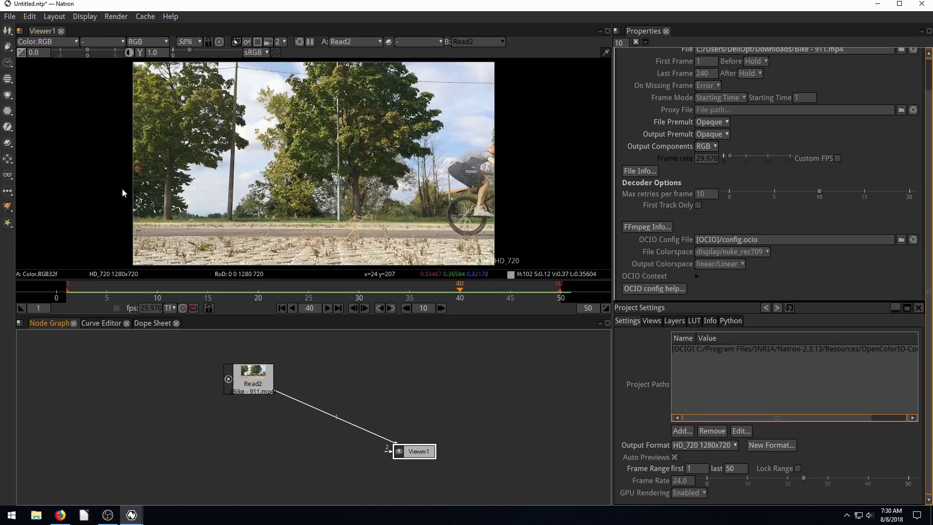
Add a Merge1 node below Read2, wire Read2 into its B input, and rearrange nodes
left_click(7, 29)
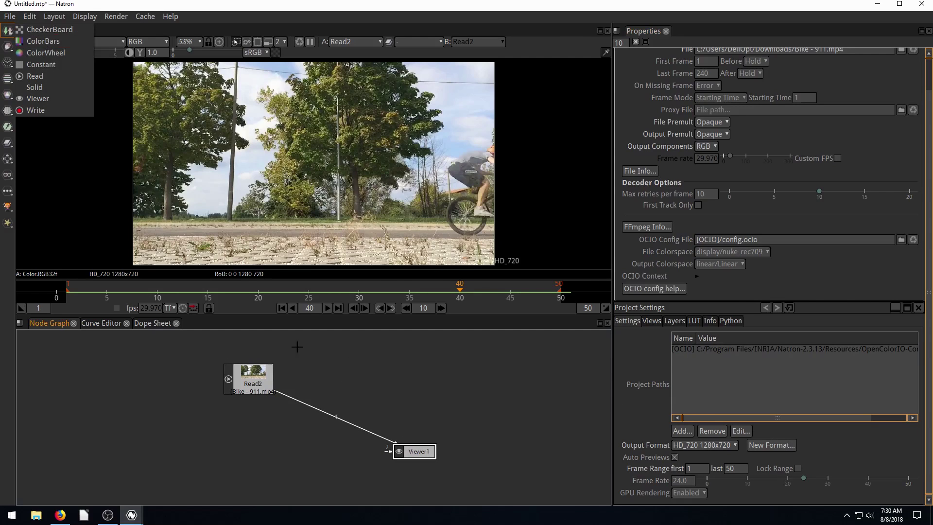
left_click(370, 376)
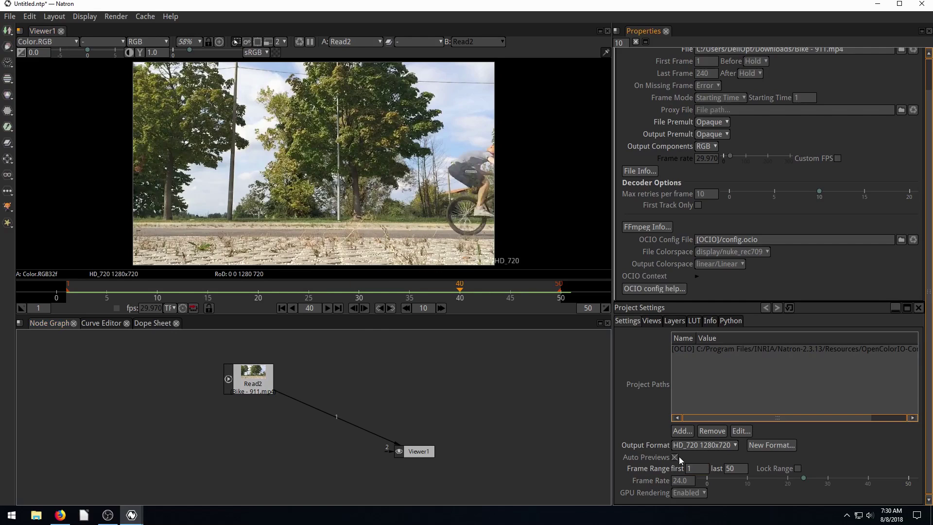
mouse_move(228, 381)
left_mouse_down()
mouse_move(185, 355)
mouse_move(195, 365)
mouse_move(210, 359)
left_mouse_up()
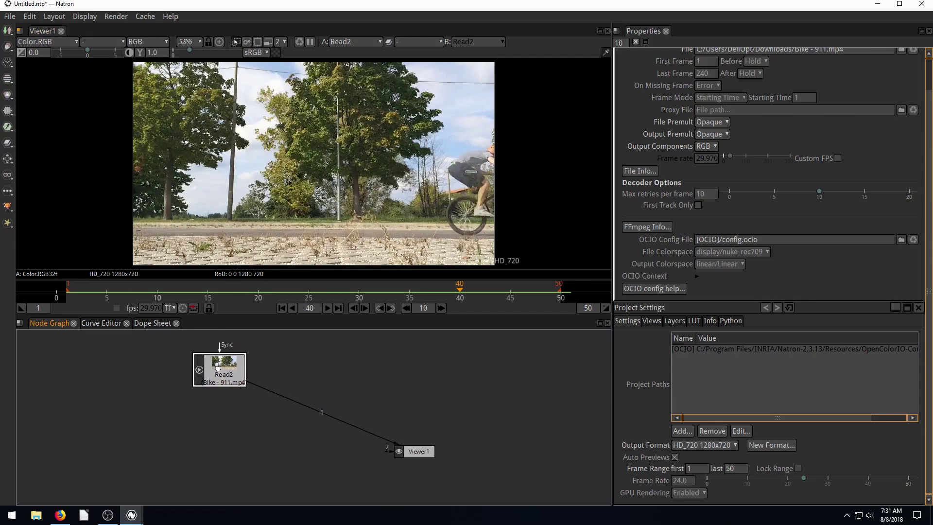
left_click(8, 159)
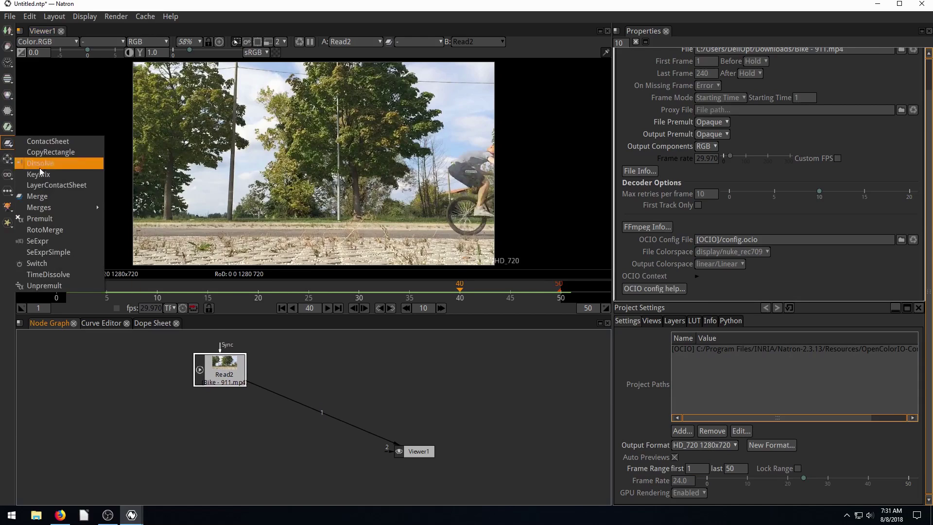
left_click(30, 196)
left_click_drag(222, 412, 224, 368)
left_click_drag(287, 416, 327, 424)
left_click_drag(395, 447, 414, 452)
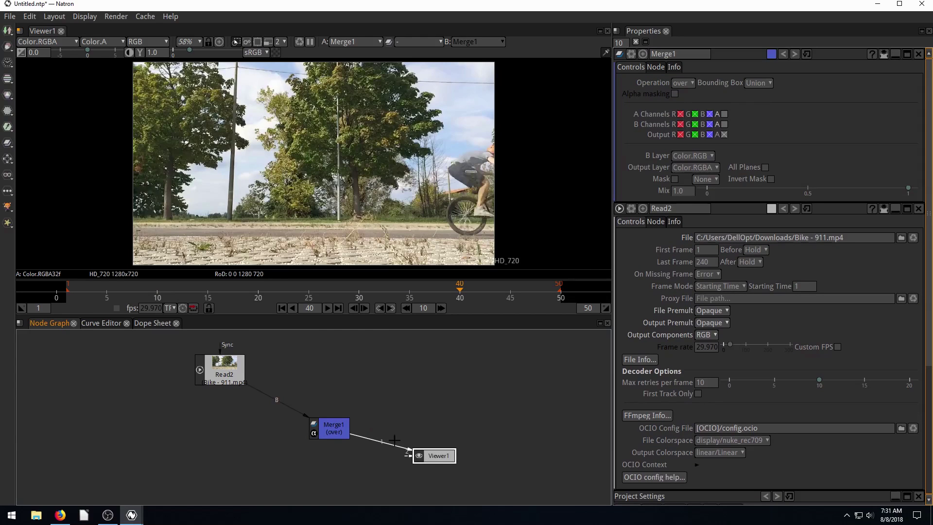
left_click(11, 46)
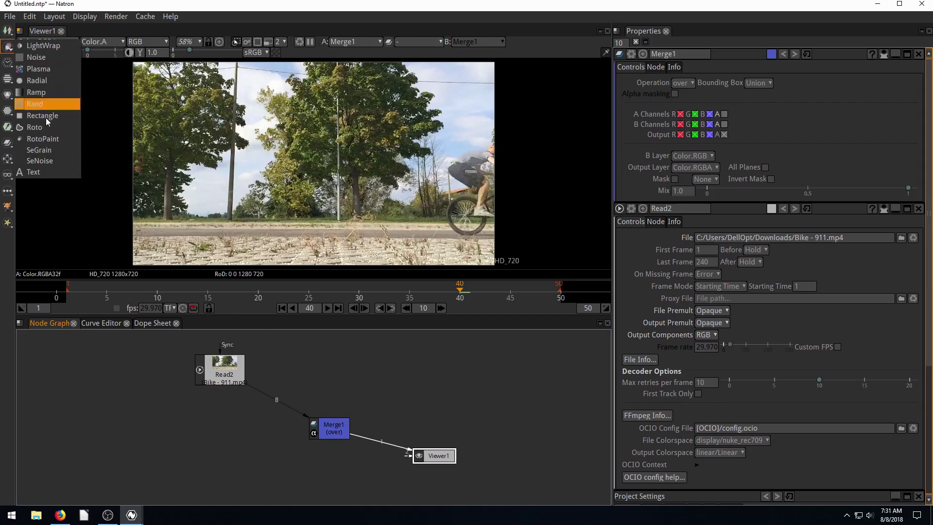
Plug a new Text1 node into Merge1's A input, dismiss the frame-rate warning, and reconnect Merge1 to Viewer1
left_click(37, 168)
left_click_drag(457, 442, 338, 424)
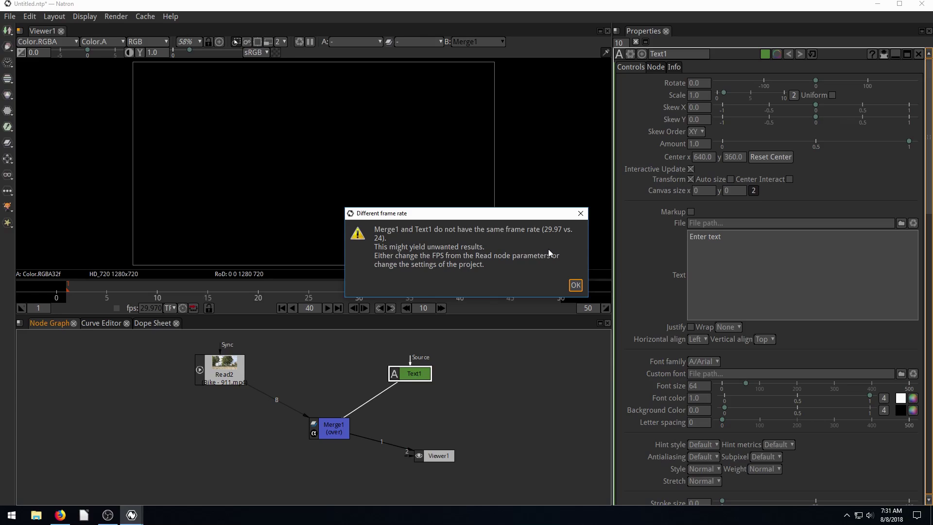
left_click(574, 284)
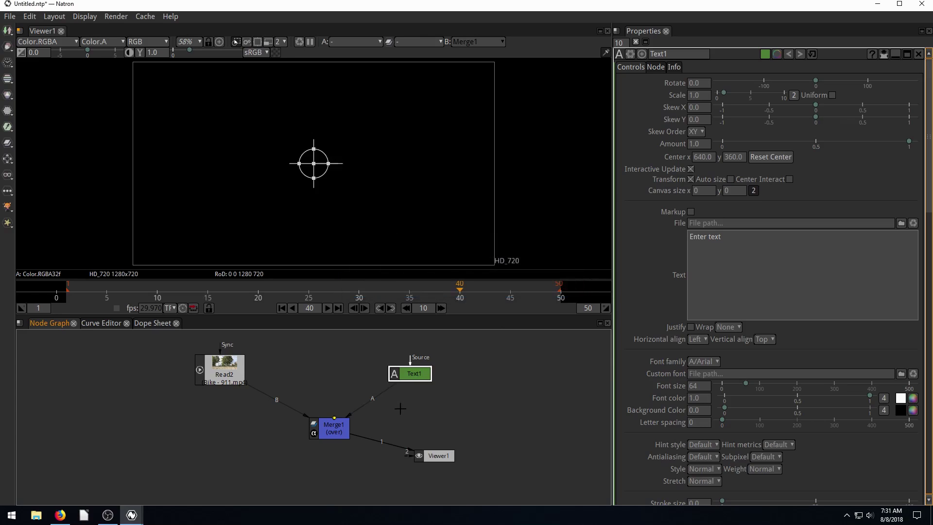
left_click_drag(379, 447, 409, 454)
scroll(332, 414, "up", 10)
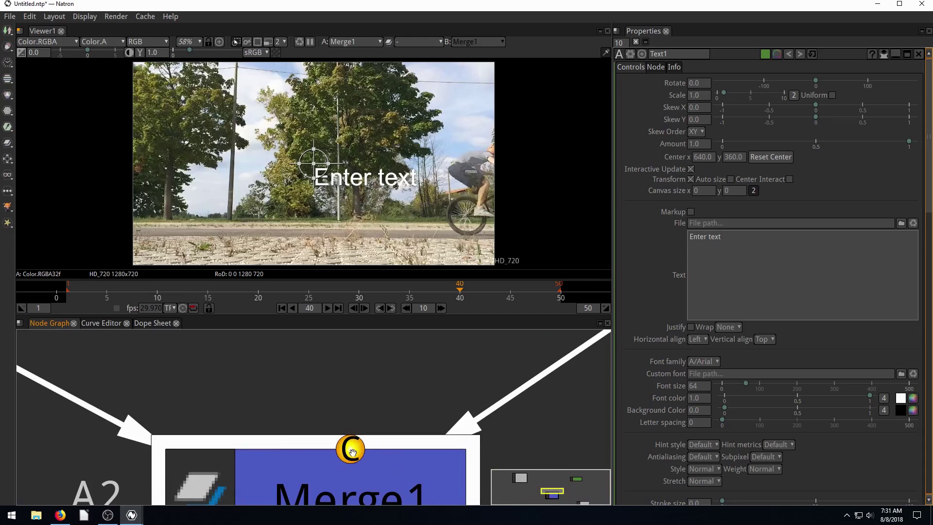
scroll(352, 452, "down", 6)
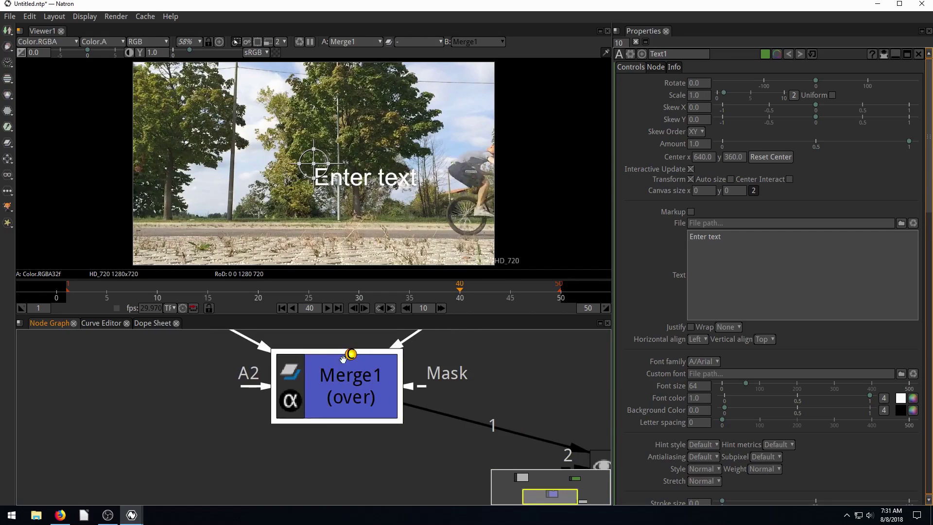
mouse_move(352, 354)
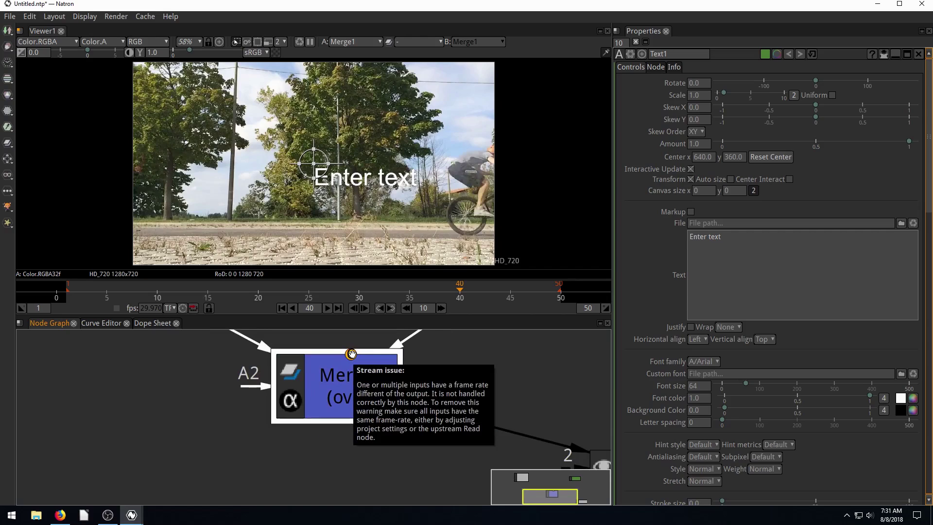
scroll(340, 384, "down", 8)
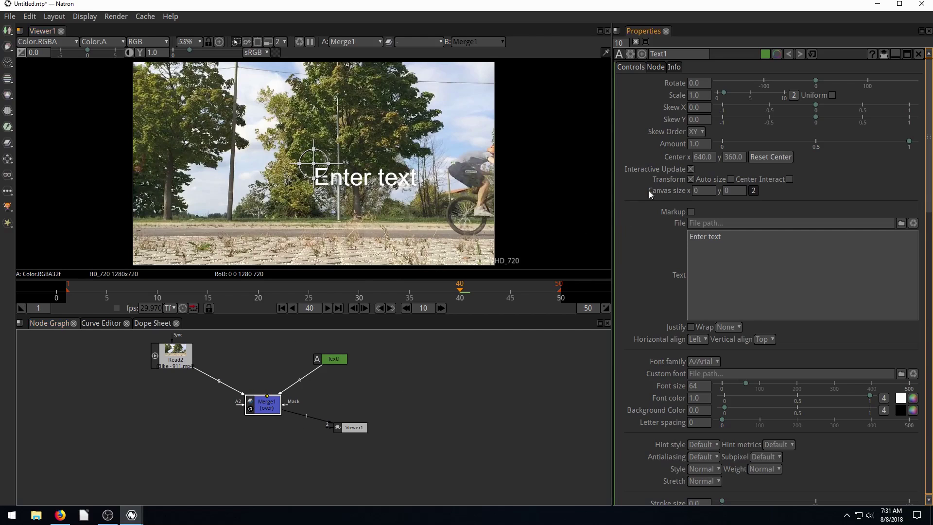
Confirm a 29.97 project frame rate and rewire Text1 to Merge1's A input
scroll(681, 274, "down", 15)
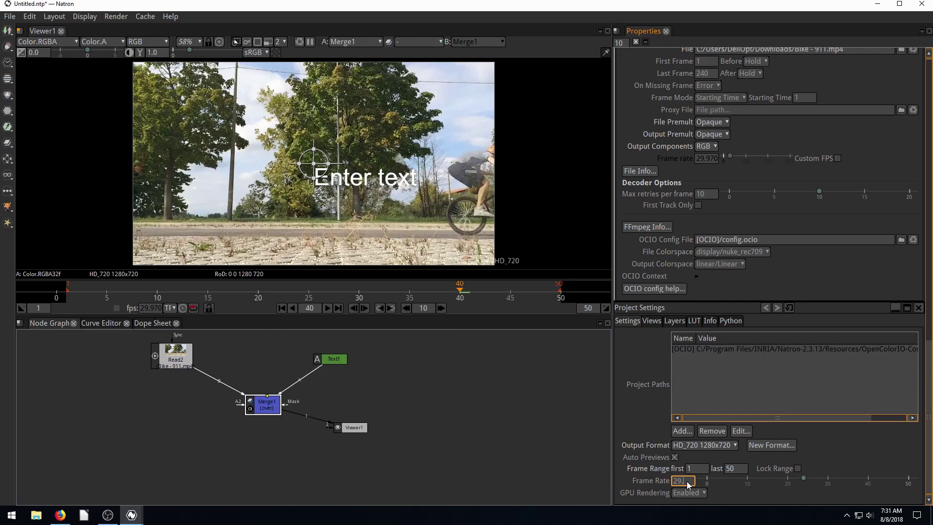
key("Return")
left_click_drag(321, 375, 374, 405)
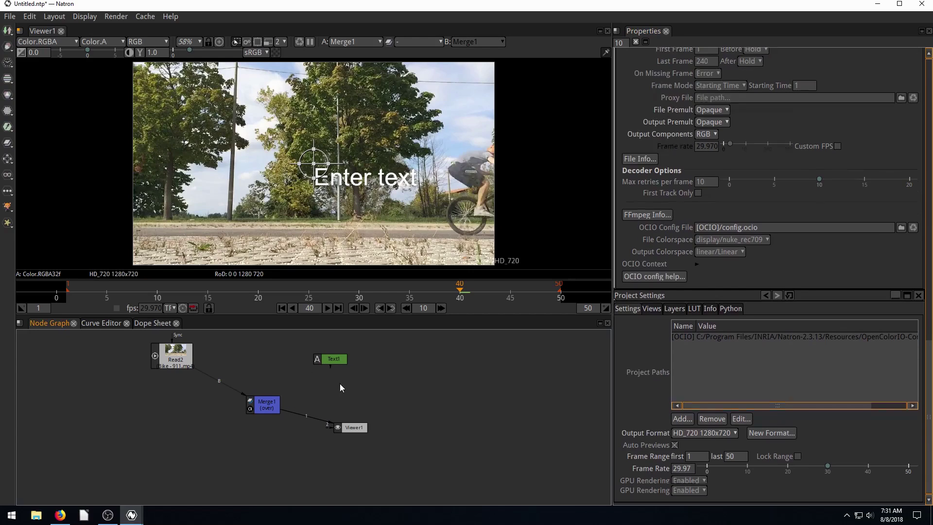
left_click_drag(313, 377, 275, 398)
left_click(330, 362)
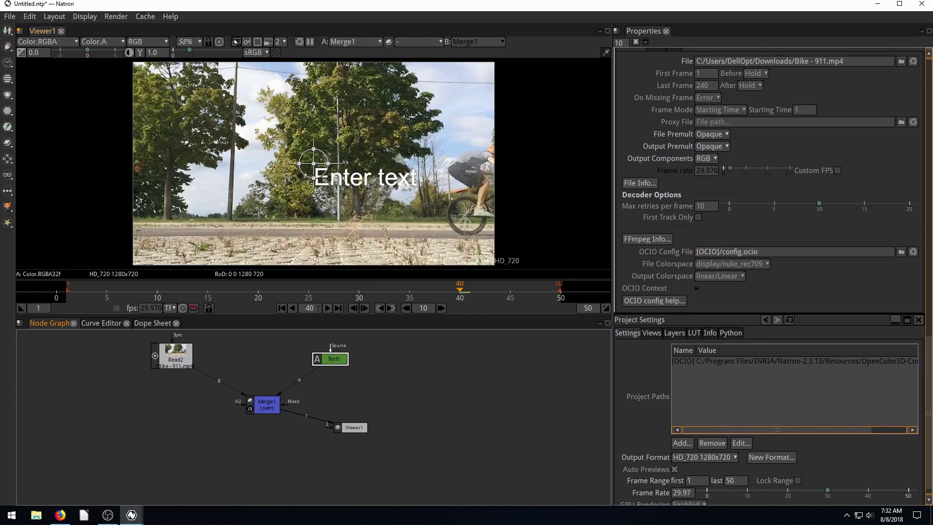
Play backward to frame 9, then step the footage forward nine frames
left_click(293, 307)
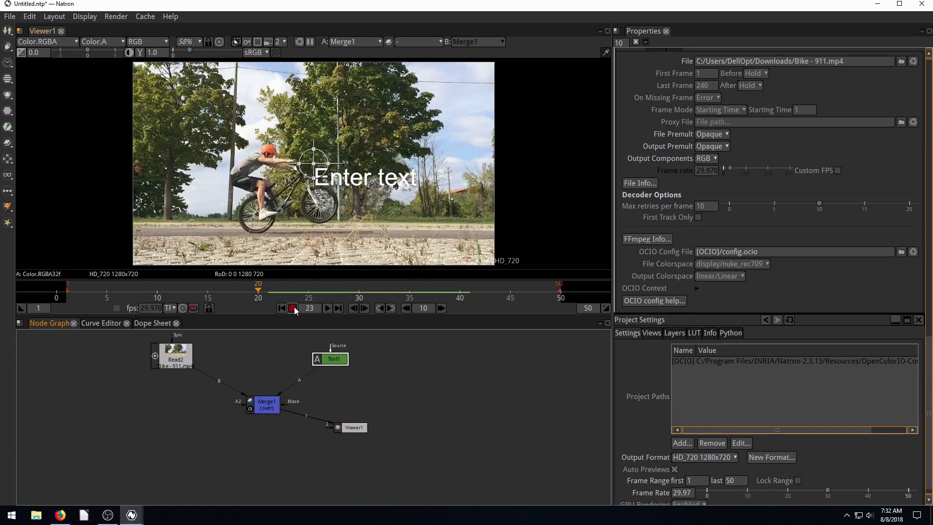
left_click(294, 307)
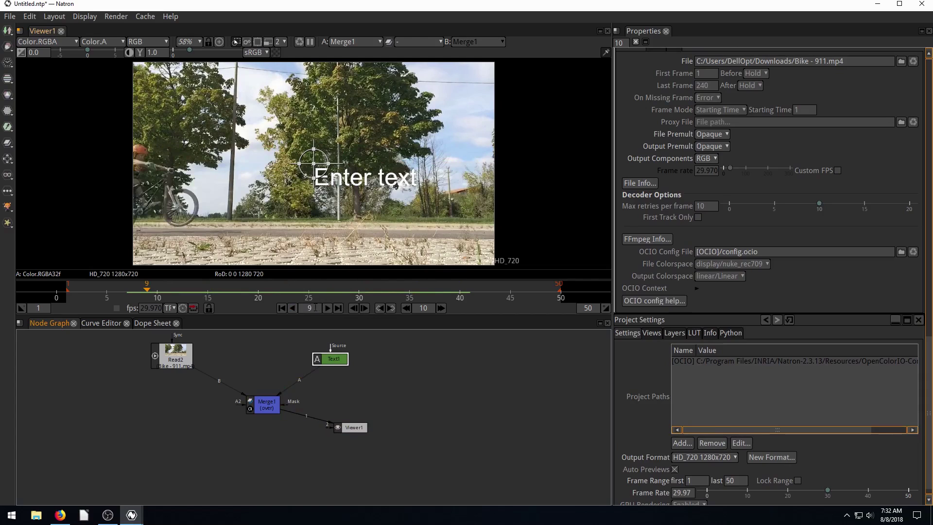
left_click(362, 308)
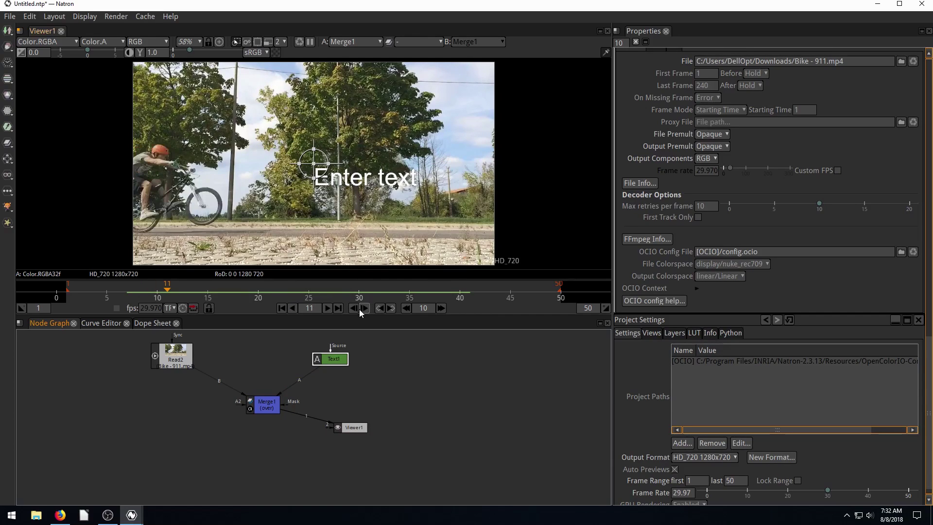
left_click(365, 308)
left_click(366, 310)
left_click(366, 310)
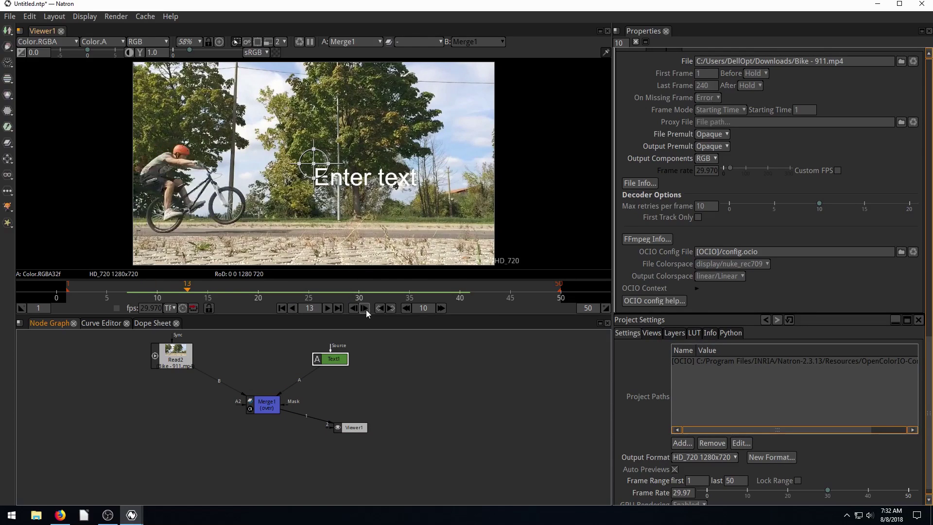
left_click(366, 310)
left_click(366, 310)
left_click(366, 310)
left_click(366, 310)
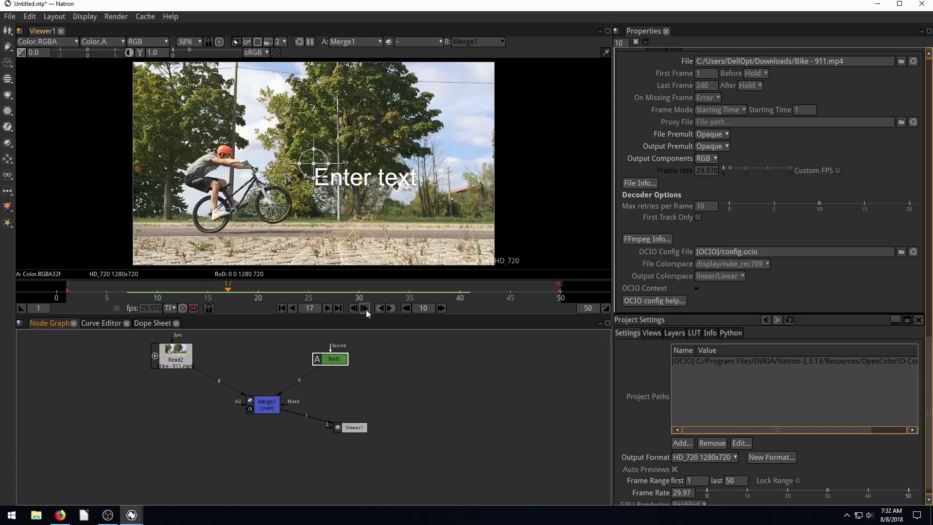
left_click(366, 310)
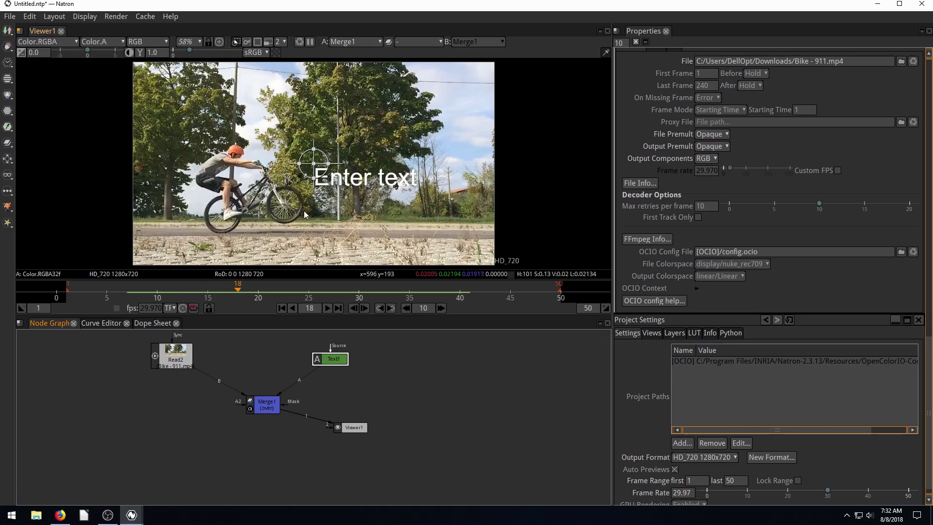
Replace Text1's 'Enter text' caption with 'BikeGuy'
double_click(333, 362)
left_click(727, 247)
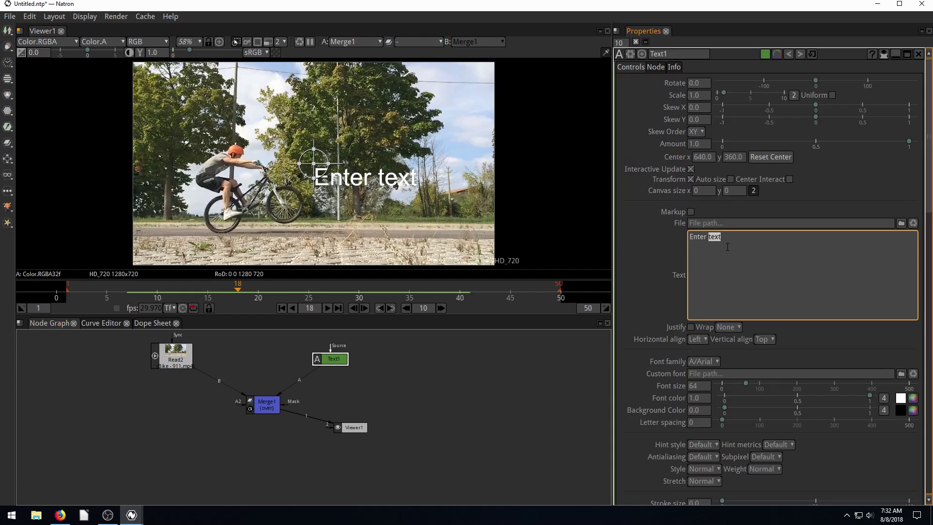
key("ctrl+a")
type("B")
left_click(389, 365)
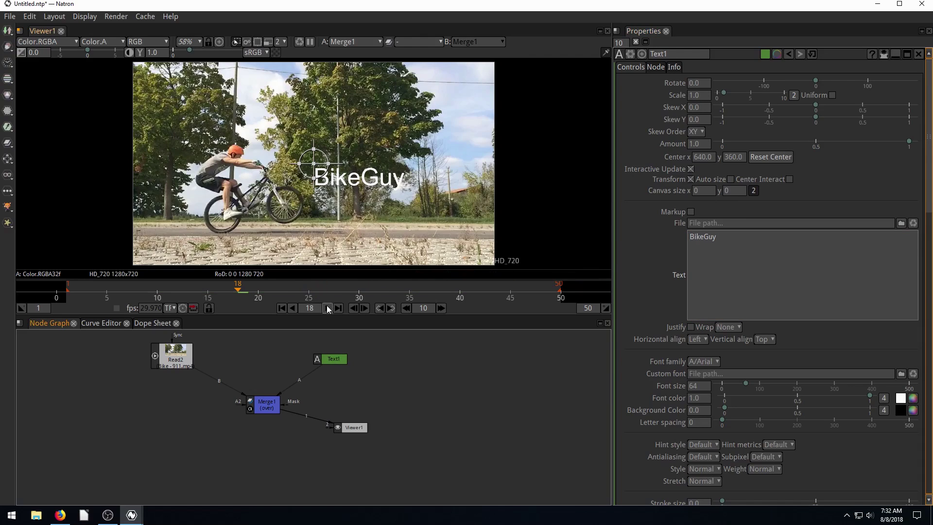
Play the clip and move the BikeGuy text up and to the left
left_click(363, 311)
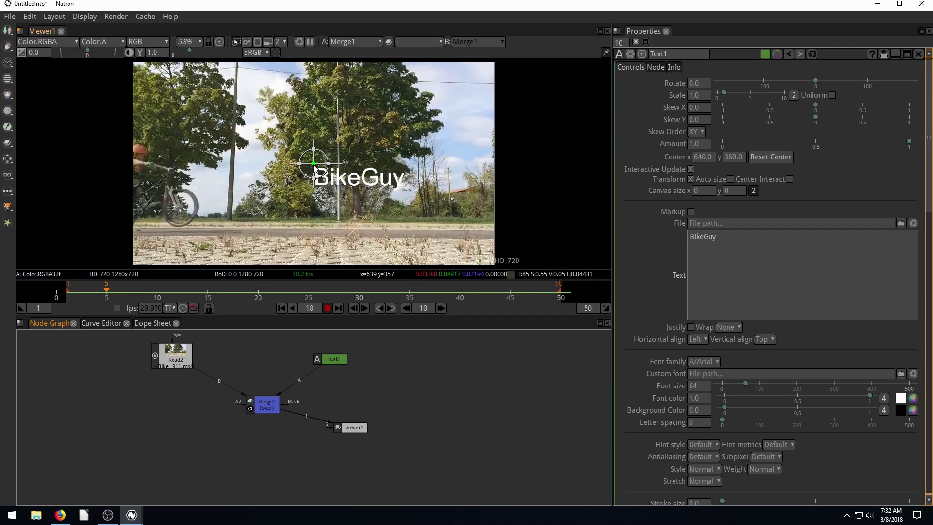
left_click(327, 308)
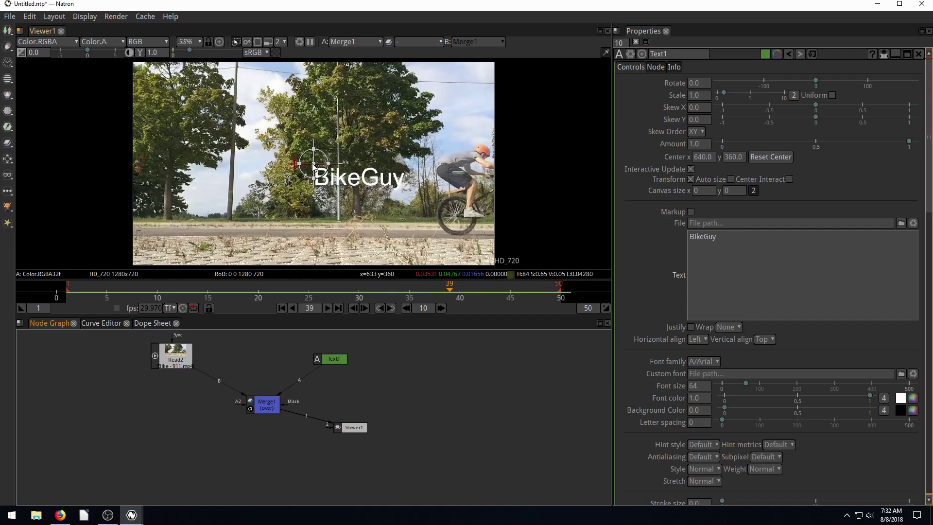
left_click_drag(313, 164, 270, 89)
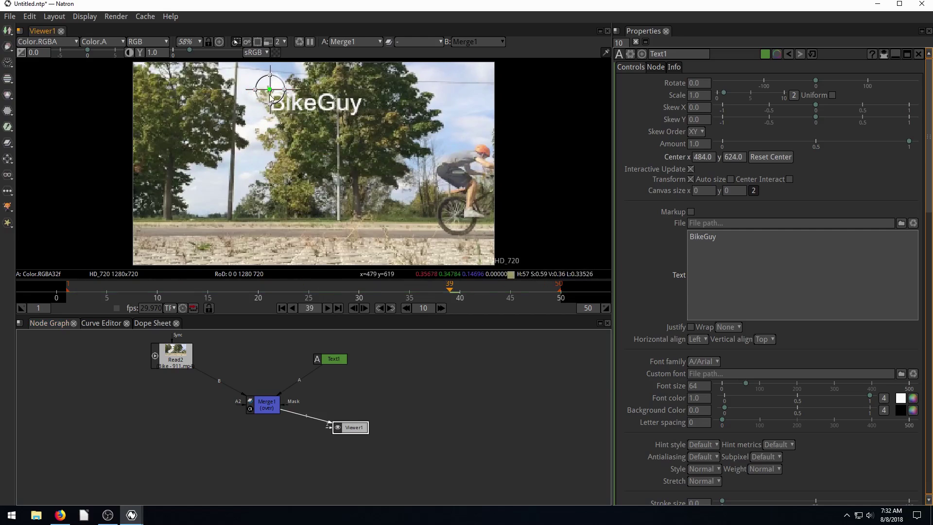
left_click(328, 308)
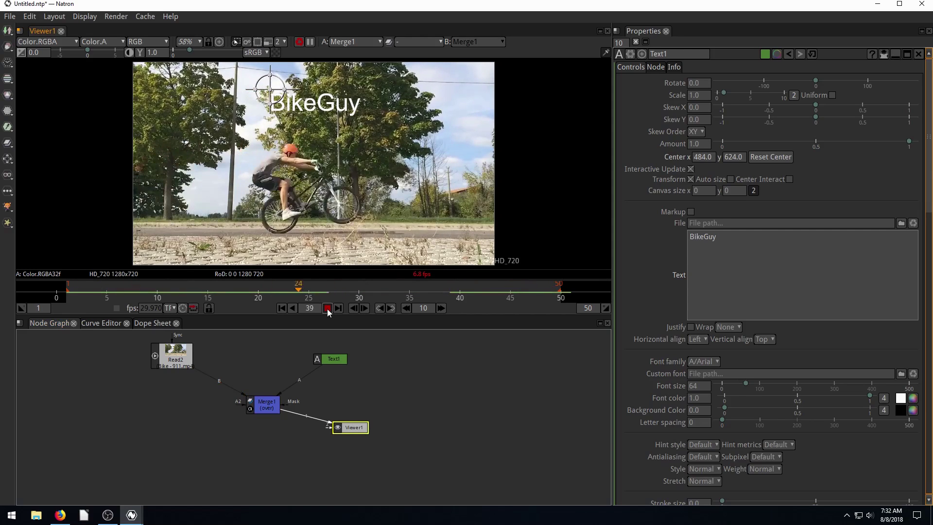
left_click(328, 308)
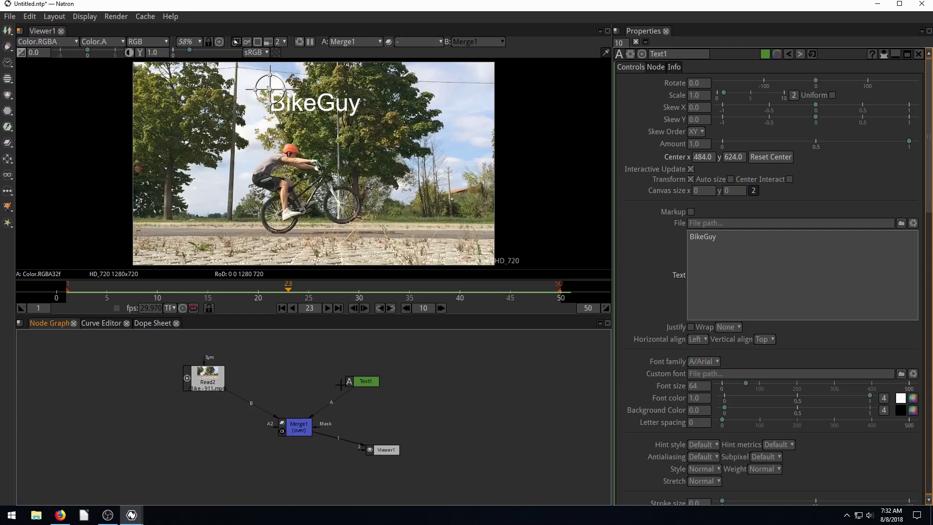
Position BikeGuy above the rider's head over frames 25–28, ending at center 610,517
left_click(309, 292)
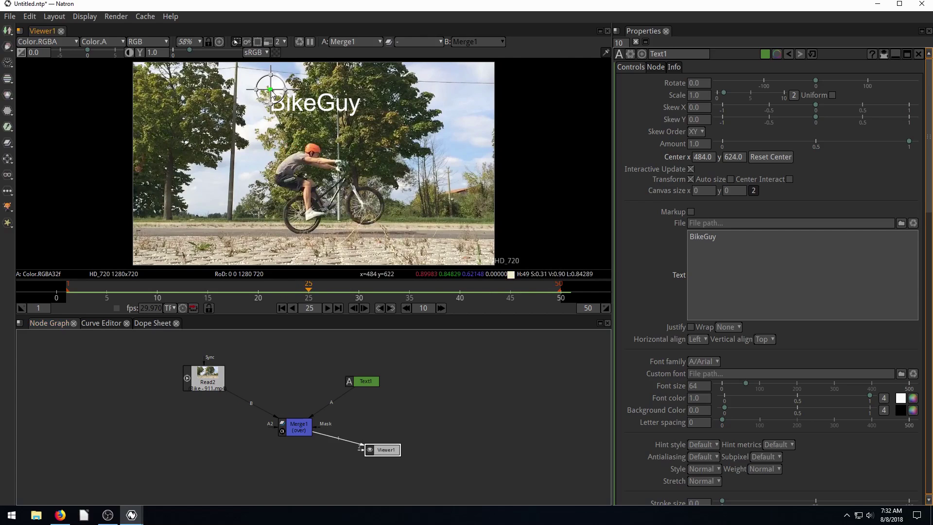
left_click_drag(270, 89, 311, 121)
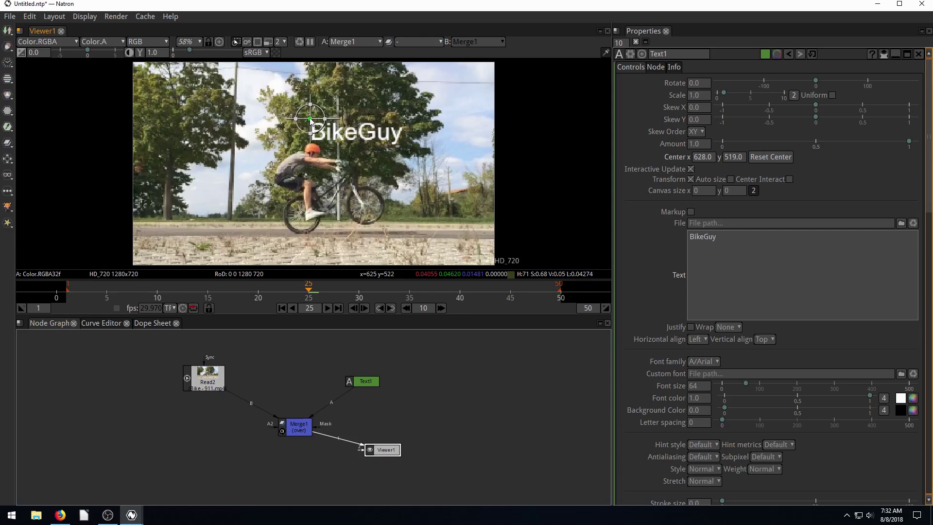
left_click(364, 309)
left_click_drag(310, 119, 316, 120)
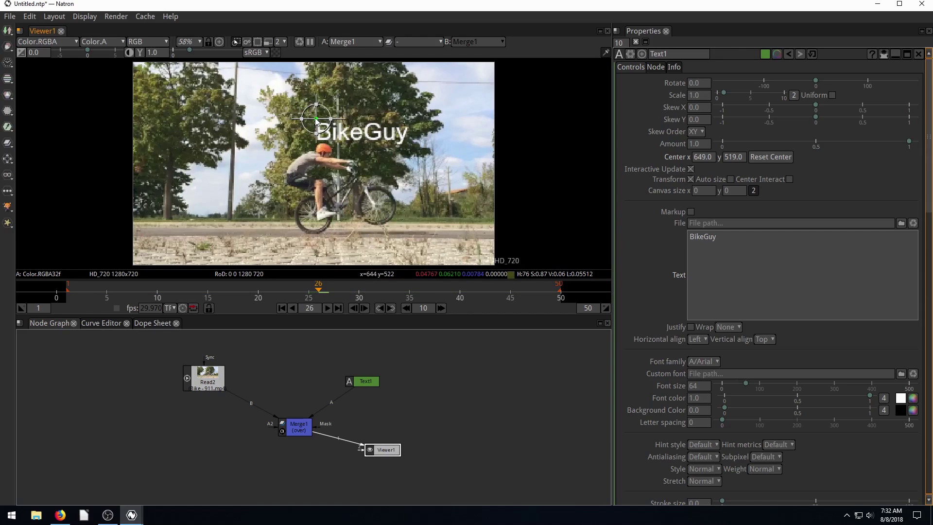
left_click(363, 308)
mouse_move(321, 123)
left_mouse_down()
mouse_move(329, 123)
mouse_move(307, 141)
mouse_move(335, 122)
left_mouse_up()
left_click(364, 309)
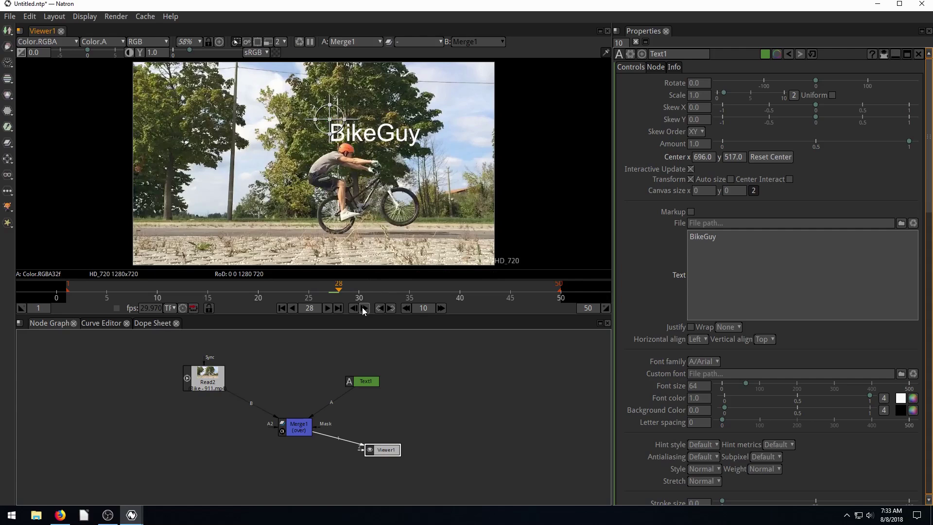
left_click(328, 308)
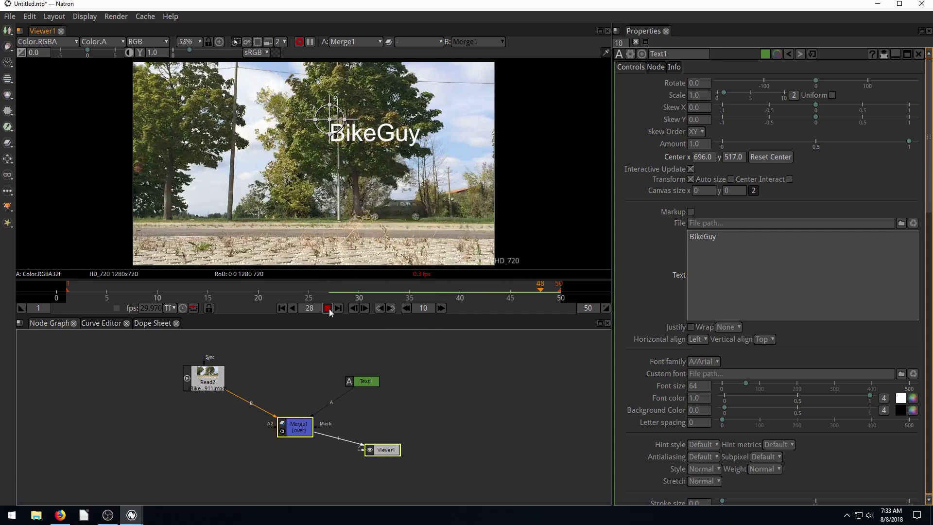
left_click(328, 308)
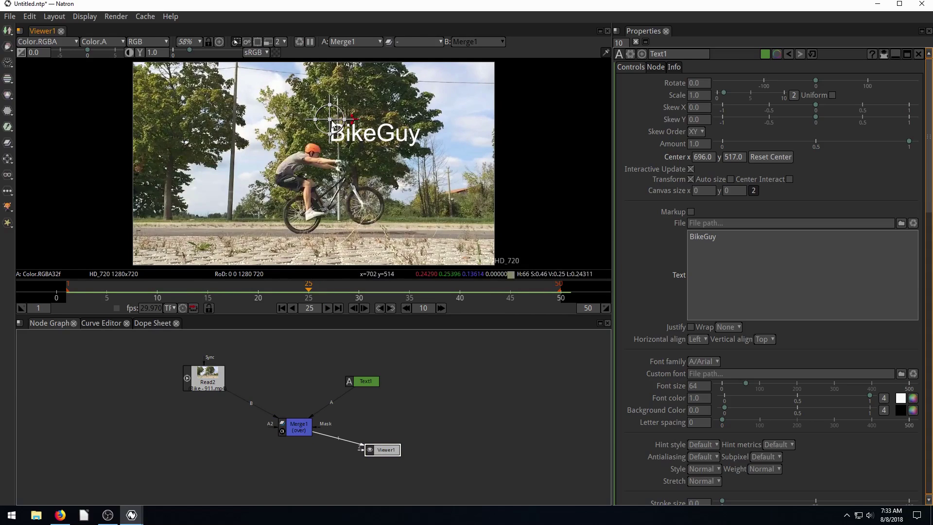
left_click_drag(330, 124, 307, 124)
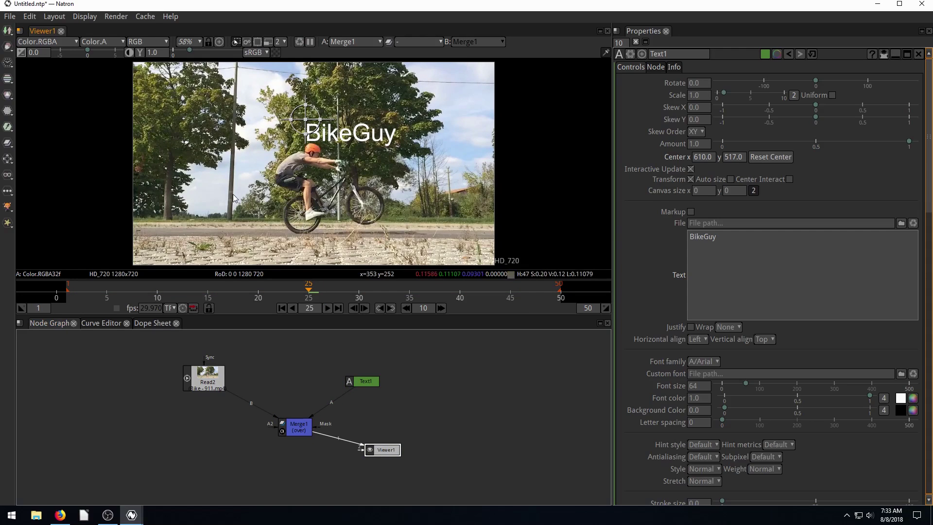
left_click_drag(361, 383, 353, 363)
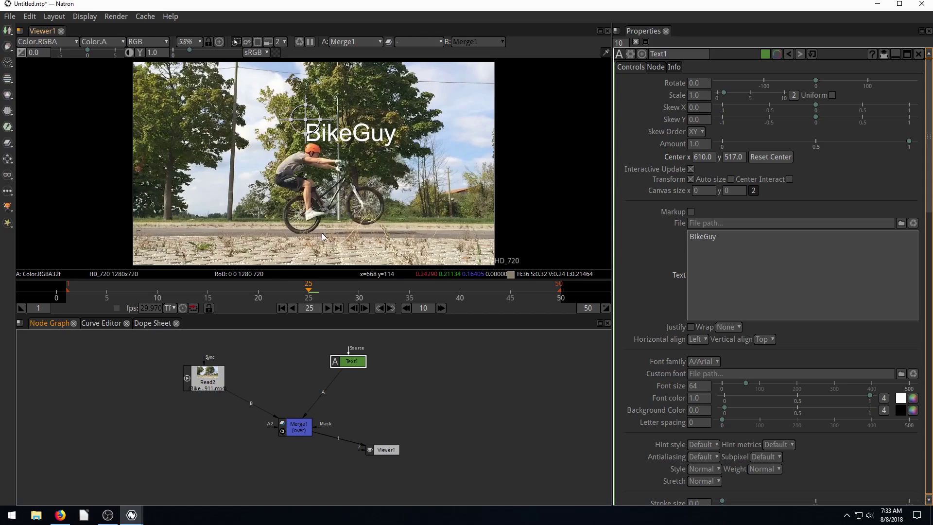
Key Text1's Center at frame 25, then shift BikeGuy right at frames 26 and 29
left_click(704, 156)
right_click(705, 160)
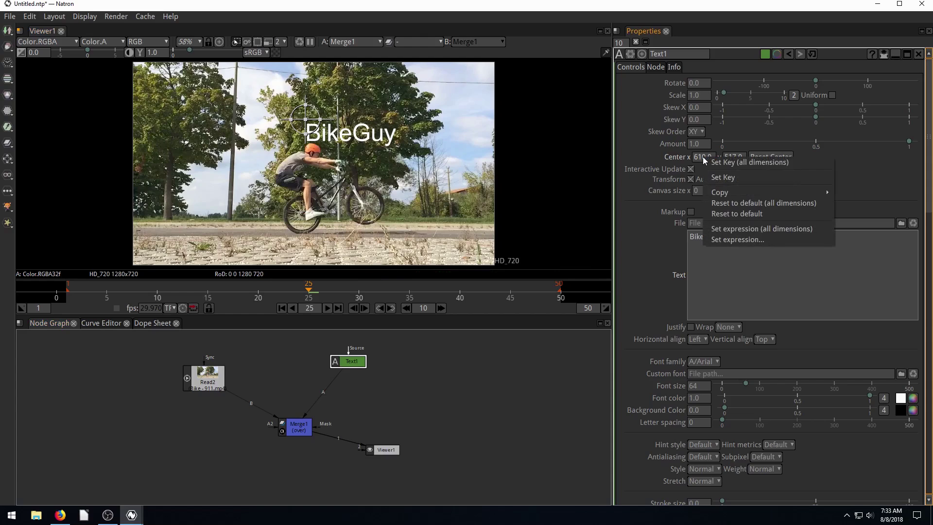
left_click(714, 163)
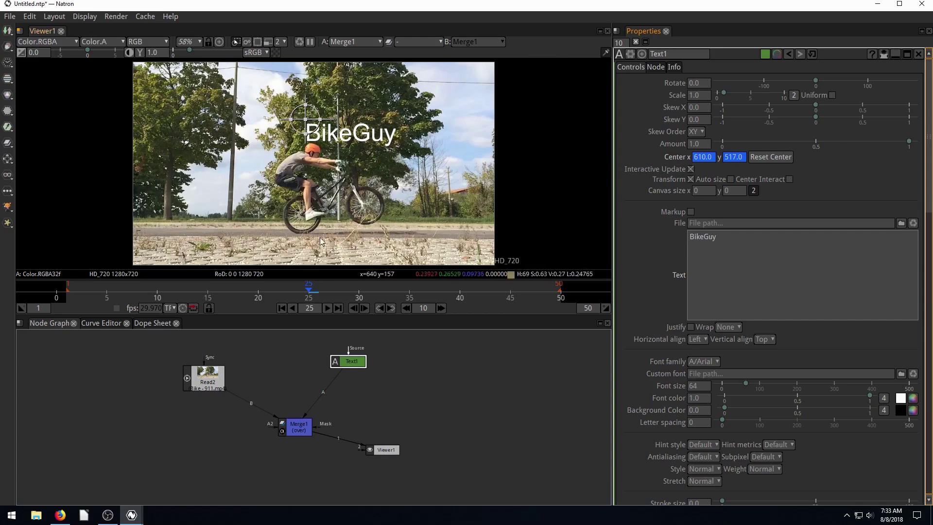
left_click(363, 308)
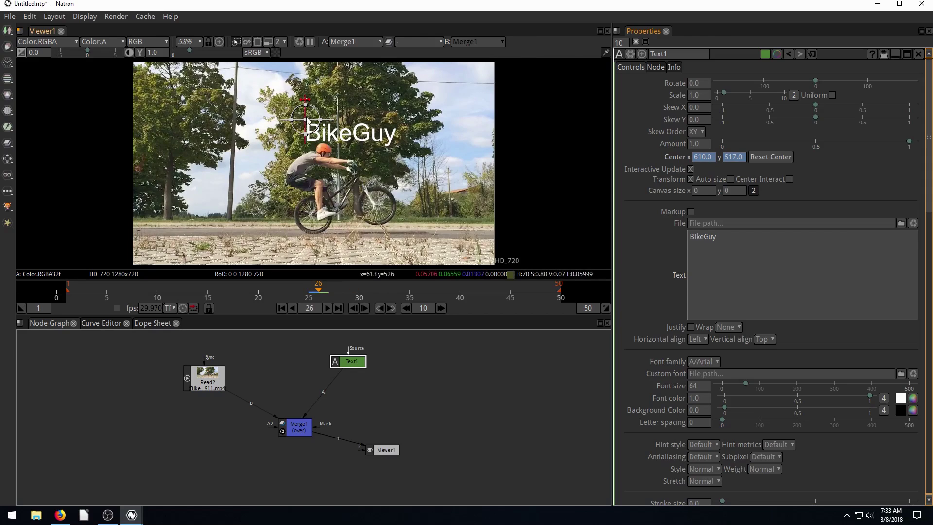
left_click_drag(306, 120, 343, 123)
left_click(364, 308)
left_click(364, 308)
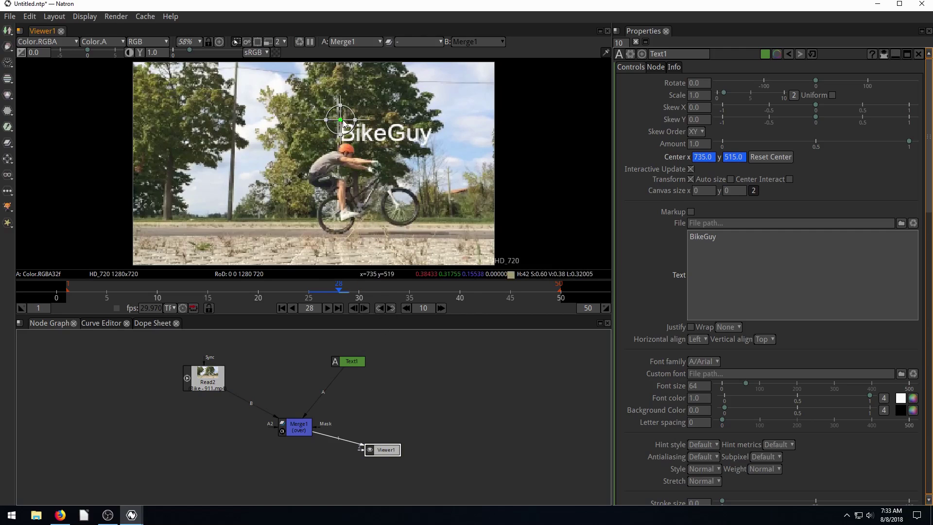
left_click(364, 309)
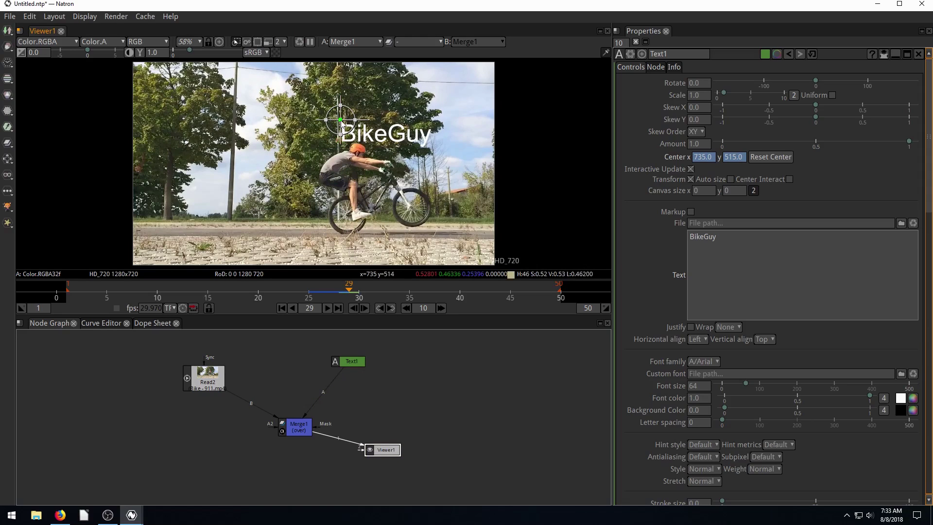
left_click_drag(342, 124, 352, 124)
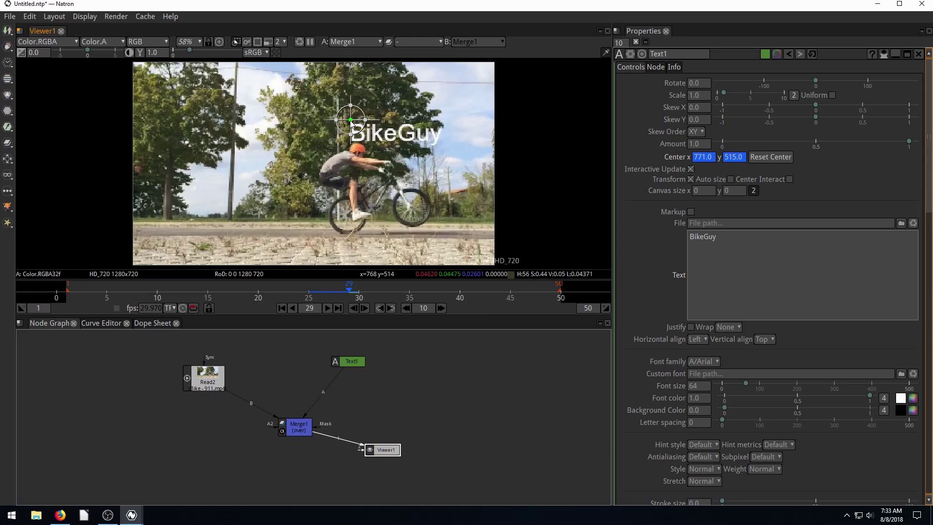
Review frames 25–26 and move BikeGuy up-left to center 453,544 at frame 26
left_click(353, 309)
left_click(353, 309)
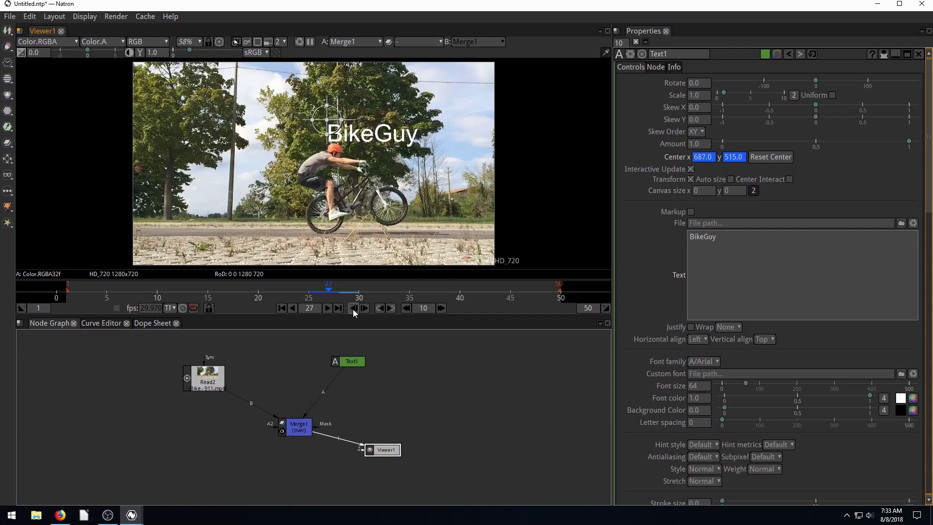
left_click(352, 309)
left_click(353, 309)
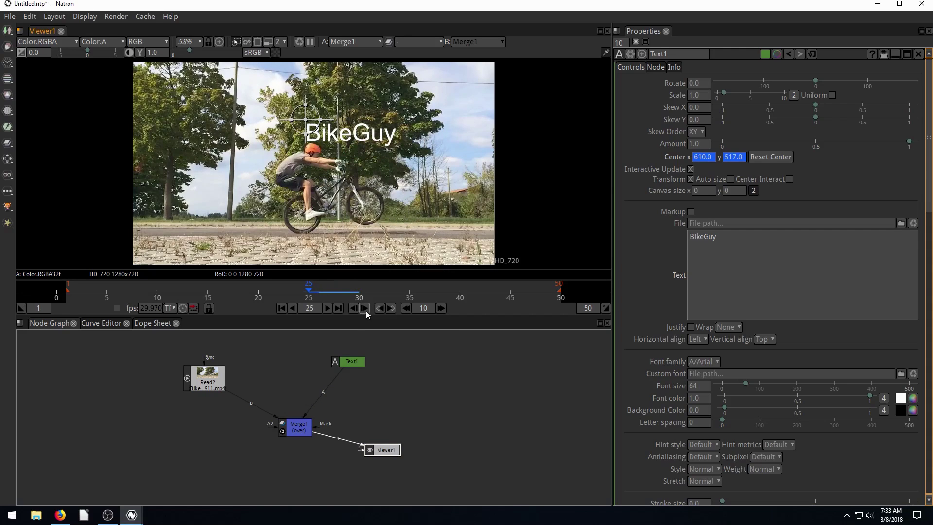
left_click(365, 310)
left_click(365, 309)
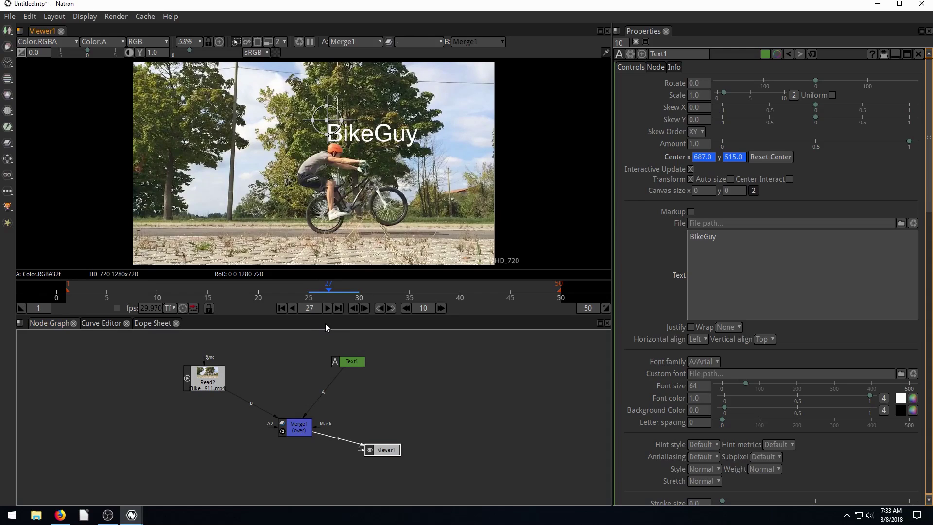
left_click(354, 309)
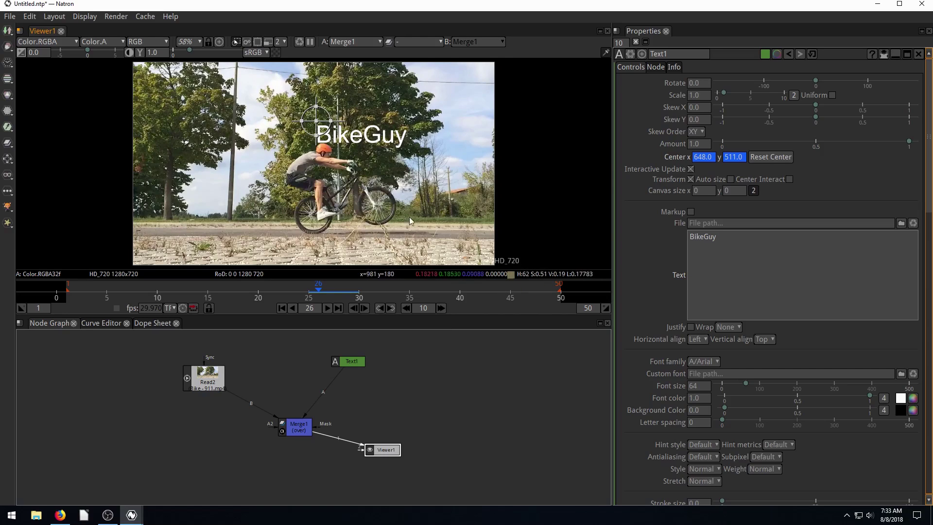
left_click_drag(312, 127, 261, 113)
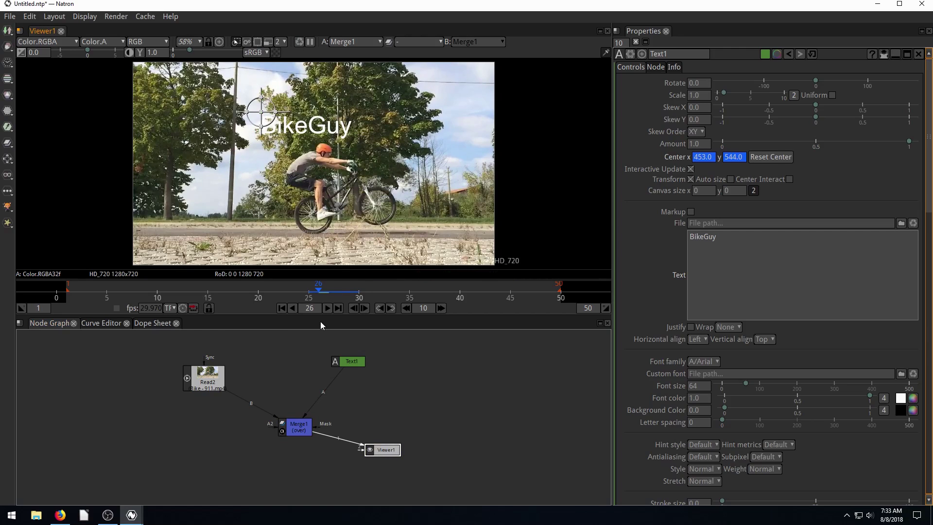
left_click(351, 362)
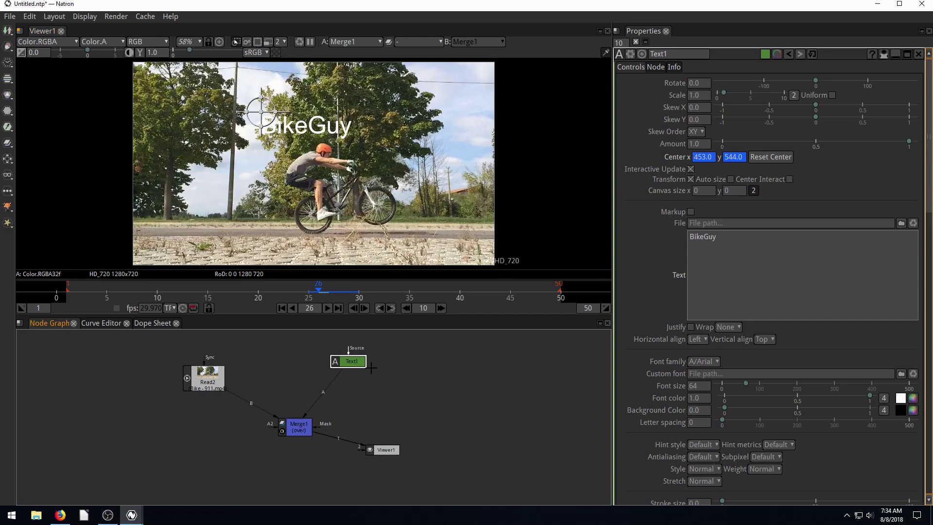
Delete the Text1 node and rearrange Merge1 and Viewer1 in the node graph
key("Delete")
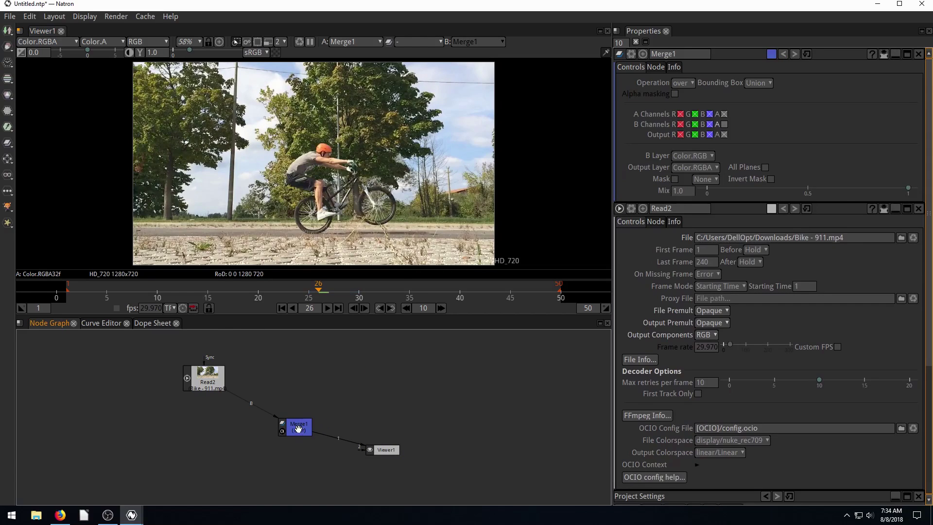
left_click_drag(297, 428, 276, 429)
left_click_drag(385, 446, 364, 465)
left_click(337, 402)
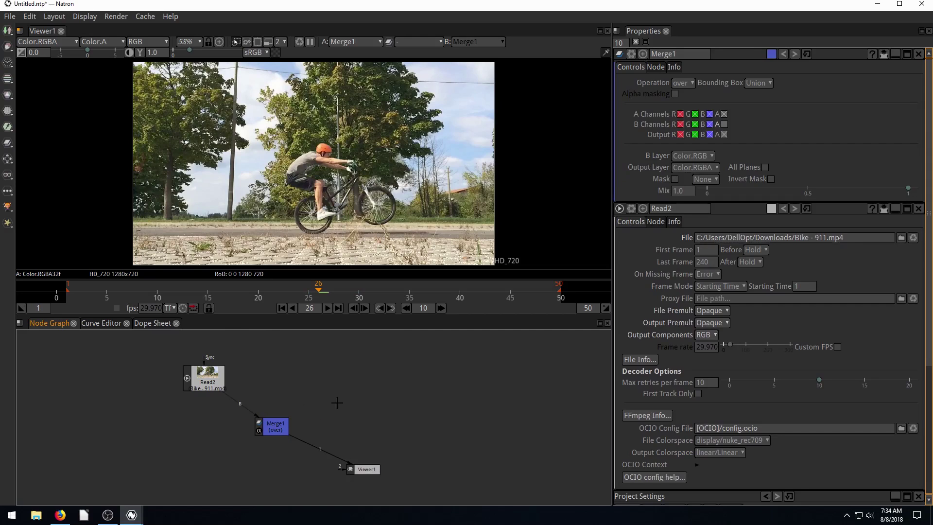
Add a Tracker node from the Transform nodes and position Tracker1 slightly up and left
left_click(8, 160)
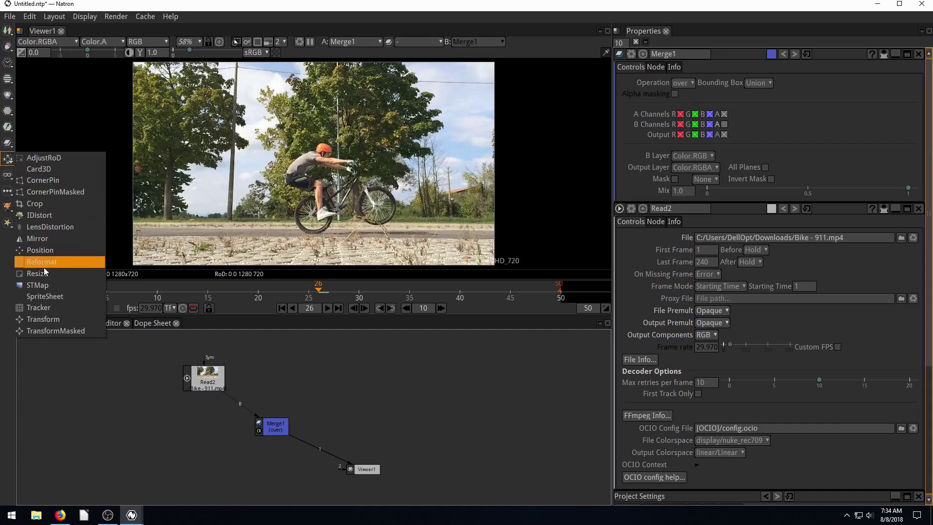
mouse_move(9, 151)
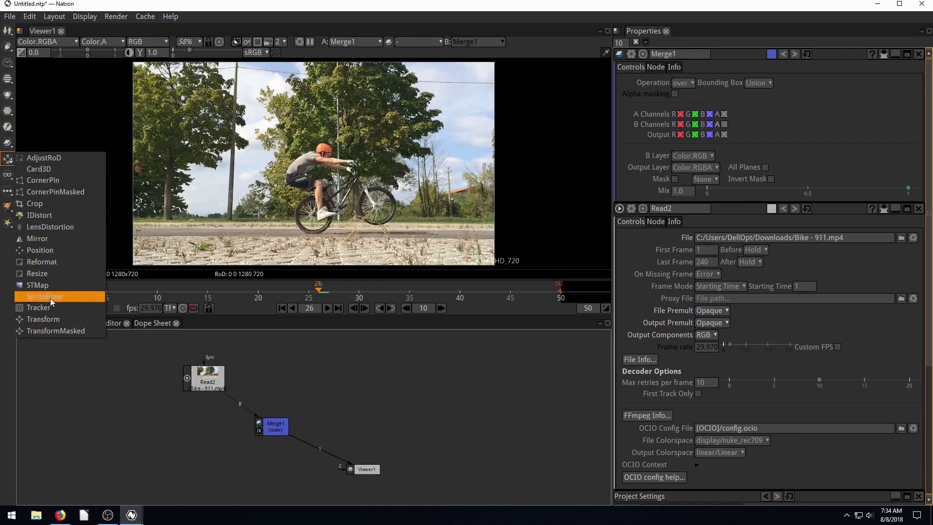
left_click(49, 299)
left_click_drag(329, 425, 387, 382)
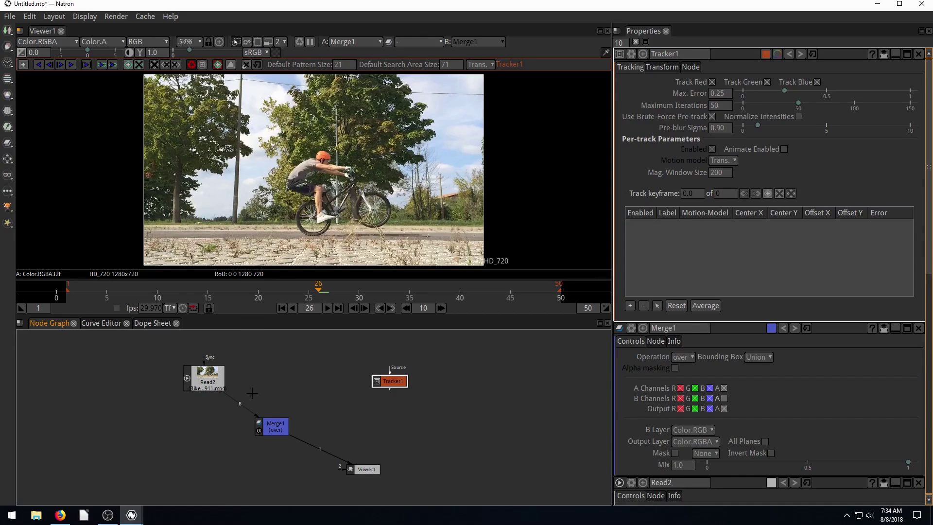
left_click_drag(385, 364, 292, 367)
left_click_drag(372, 389, 360, 385)
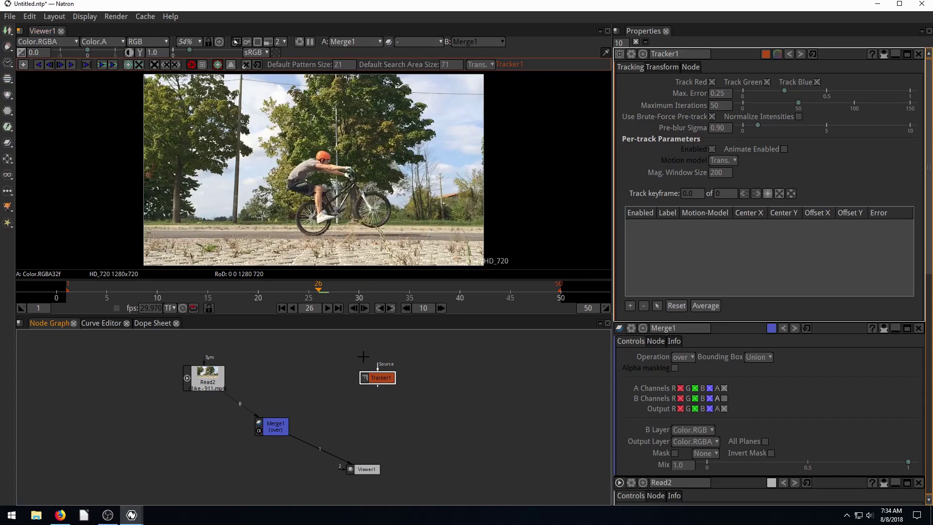
left_click_drag(382, 381, 373, 378)
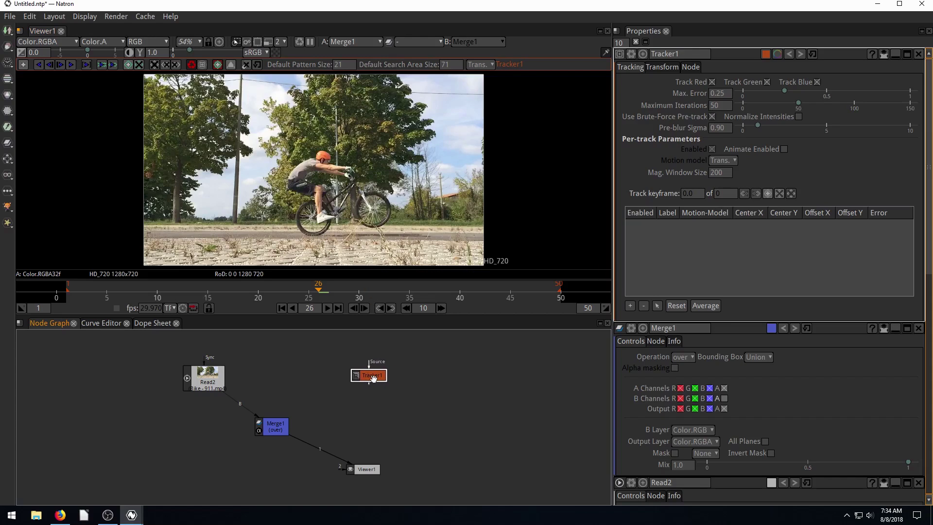
Zoom the viewer to 337% on the rider's helmet and arms, back at frame 26 with Tracker1 selected
scroll(311, 158, "up", 10)
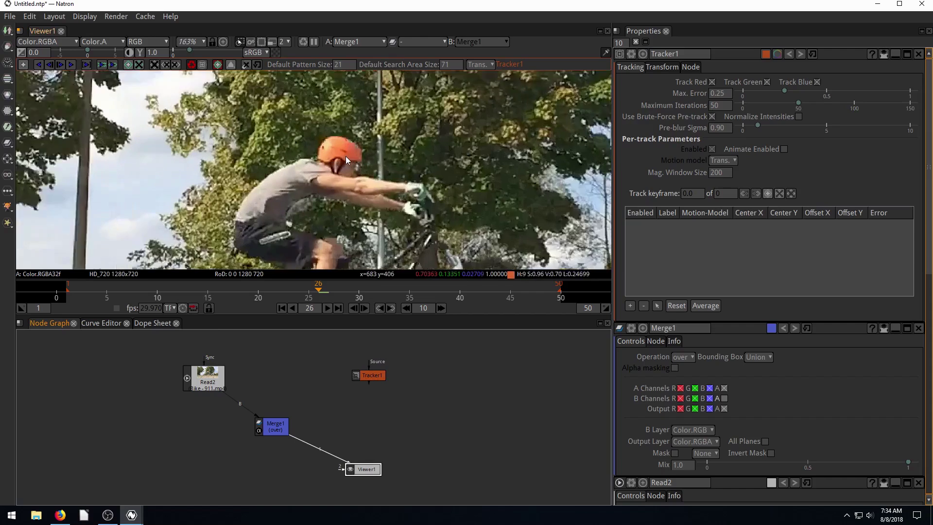
scroll(342, 169, "up", 5)
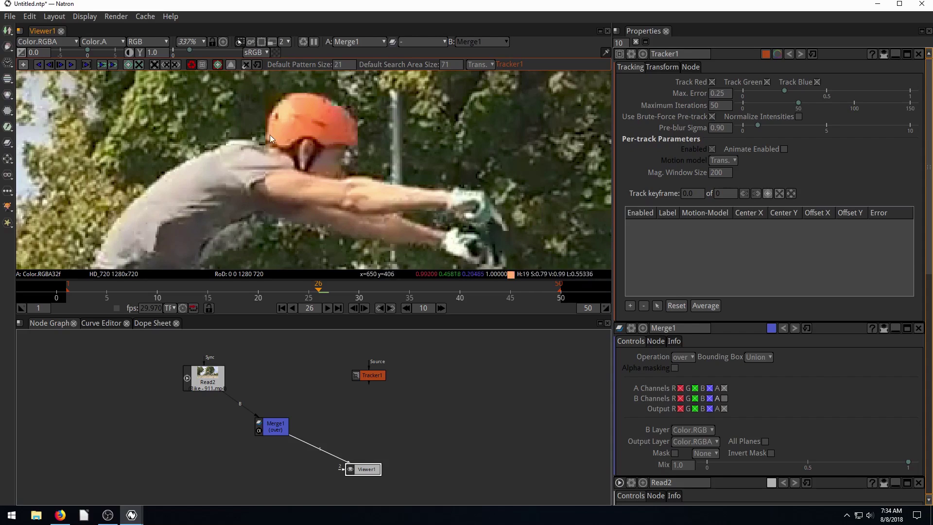
left_click(364, 308)
left_click(364, 308)
left_click(350, 308)
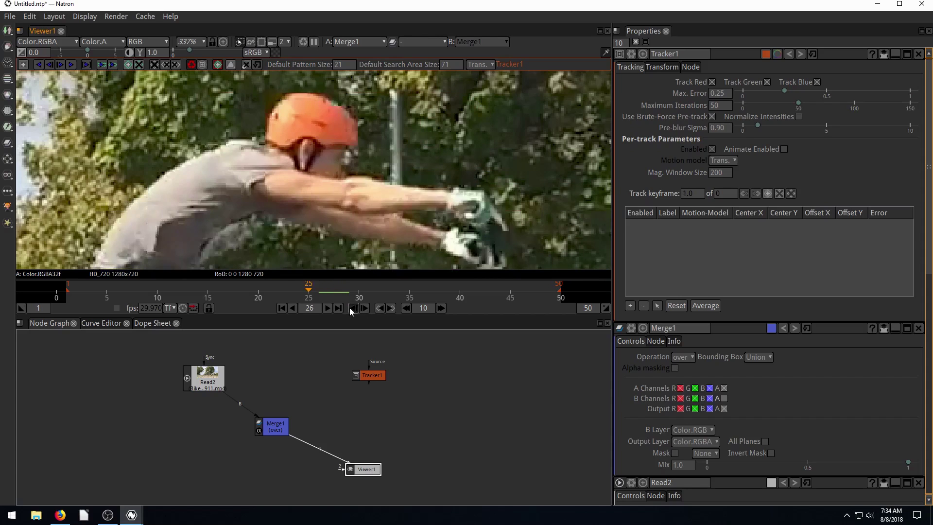
left_click(349, 307)
left_click(364, 308)
left_click(364, 308)
left_click(363, 309)
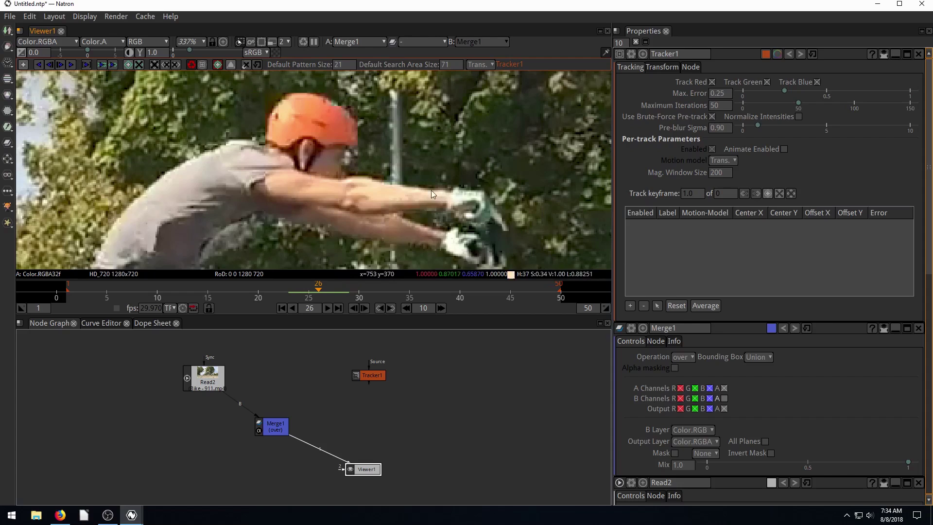
left_click(372, 376)
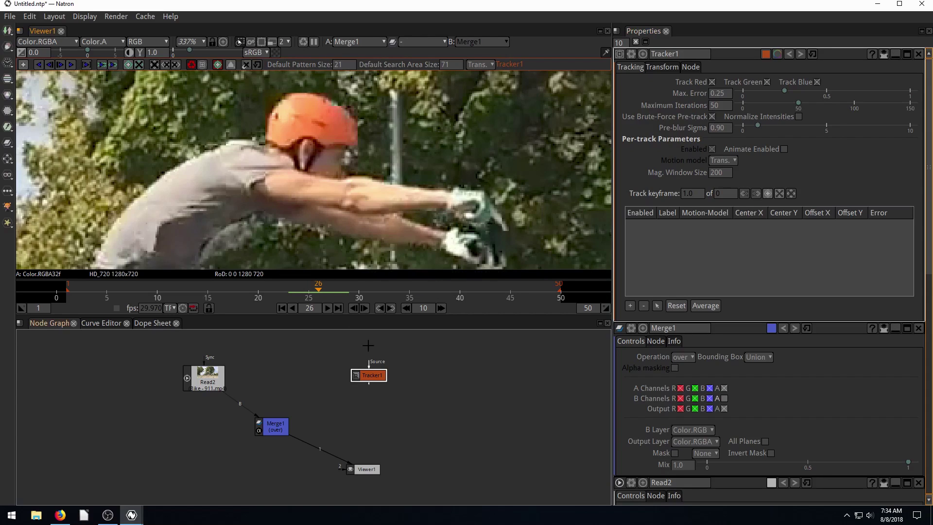
Turn on addTrack in the viewer's tracker toolbar and readjust the viewer zoom
left_click(23, 65)
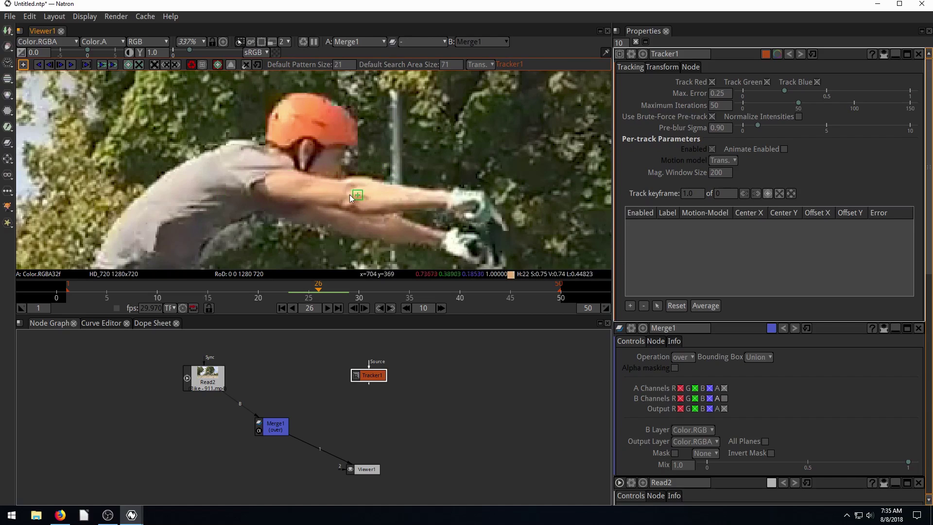
scroll(287, 191, "down", 1)
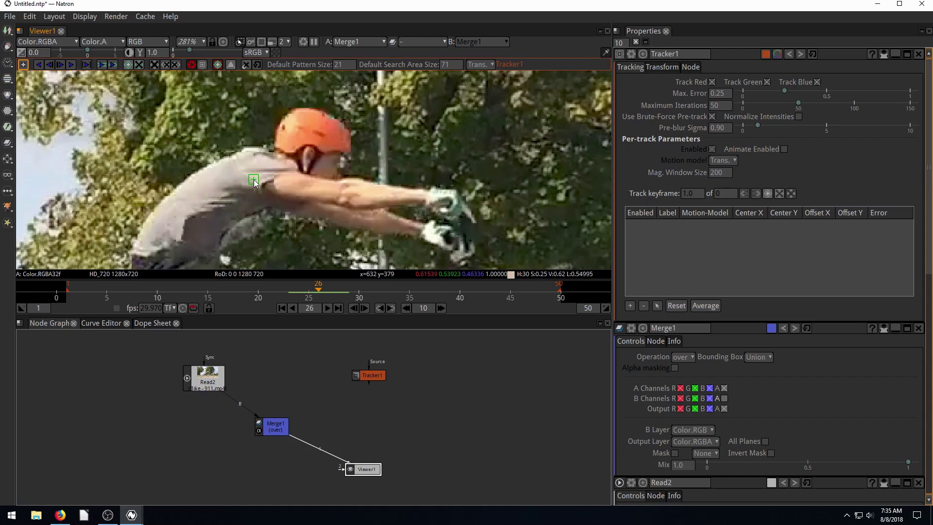
scroll(279, 180, "up", 2)
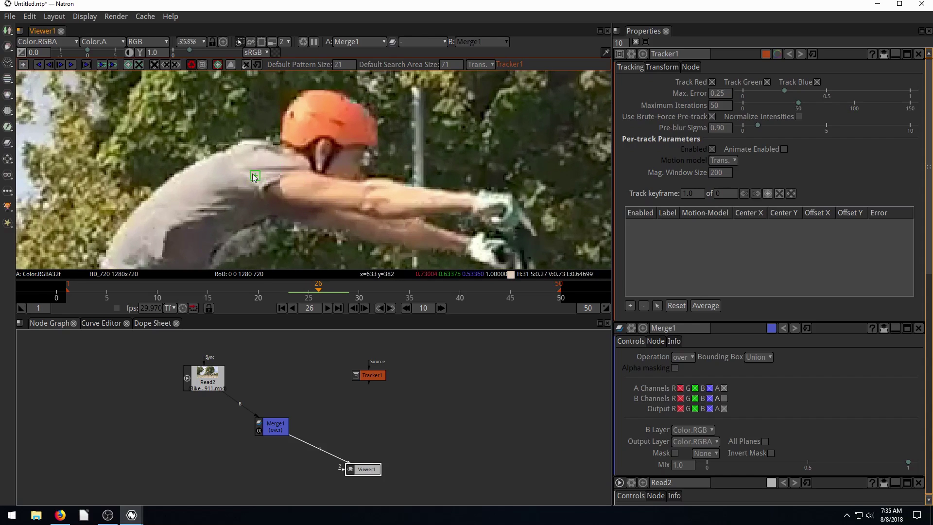
Create track1, track2 and track3 in the viewer, track3 on the helmet, then edit track3's label
left_click(107, 106)
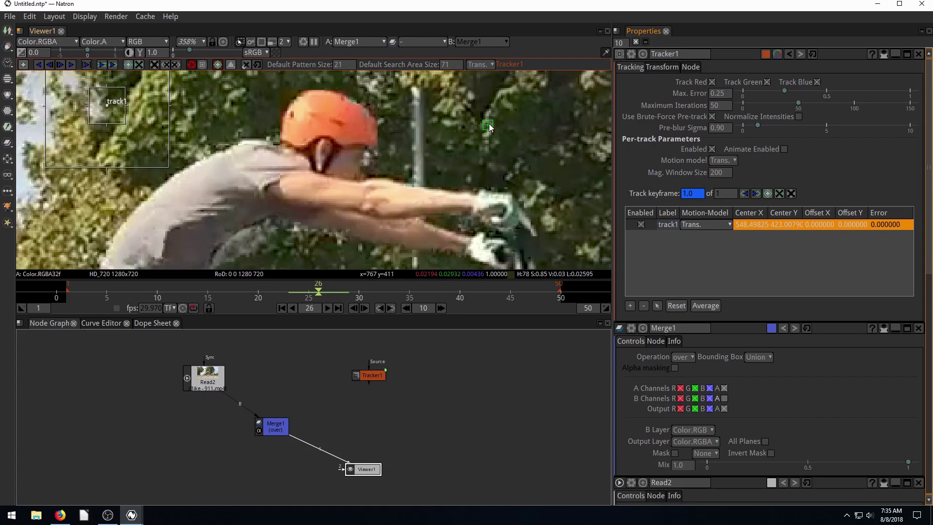
left_click(490, 121)
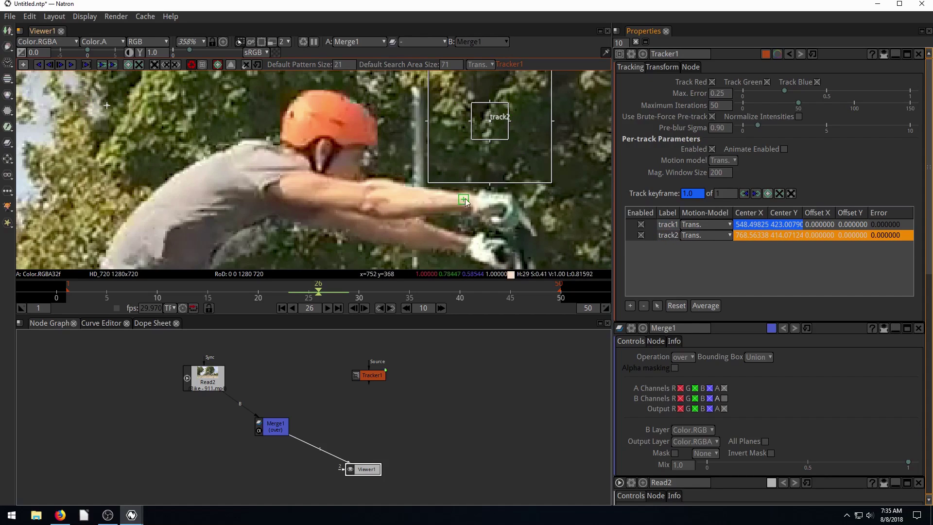
left_click(322, 106)
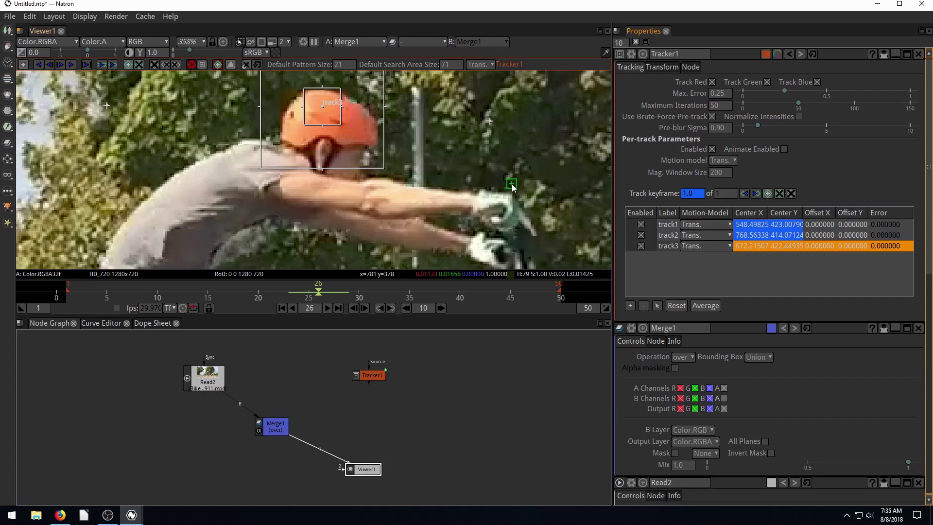
left_click(667, 248)
double_click(666, 248)
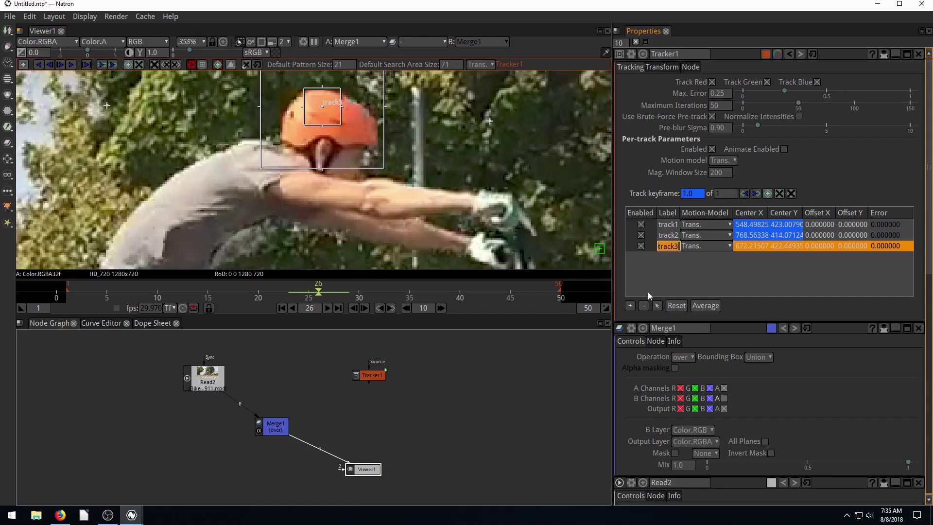
Remove track3, track2 and track1 so the tracker list is empty
left_click(644, 305)
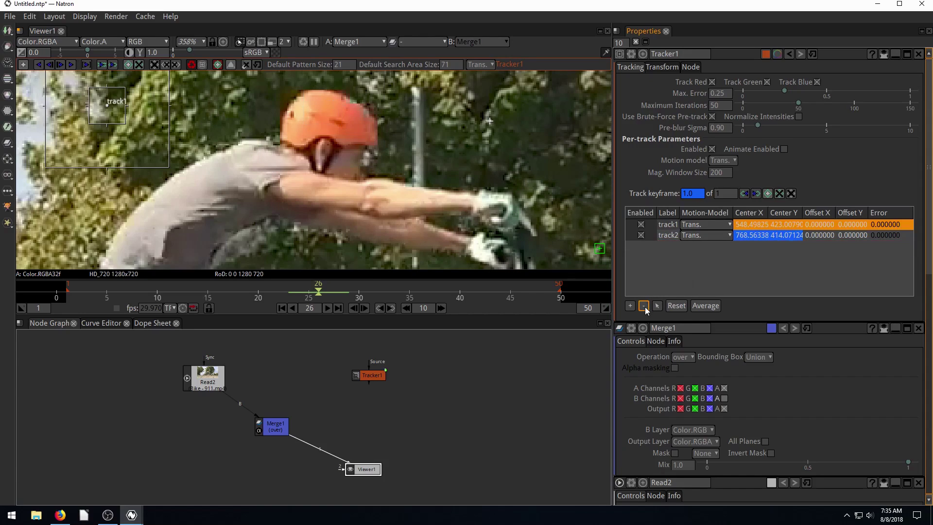
left_click(644, 306)
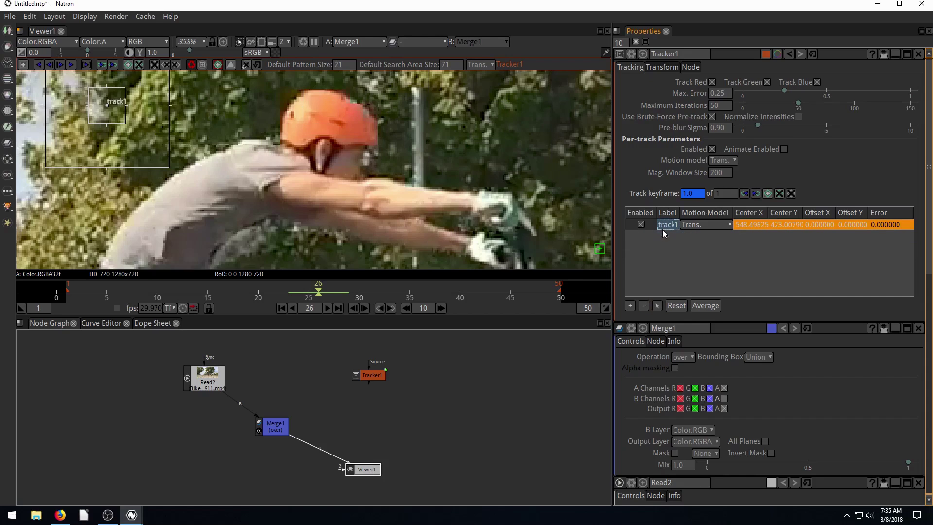
left_click(644, 305)
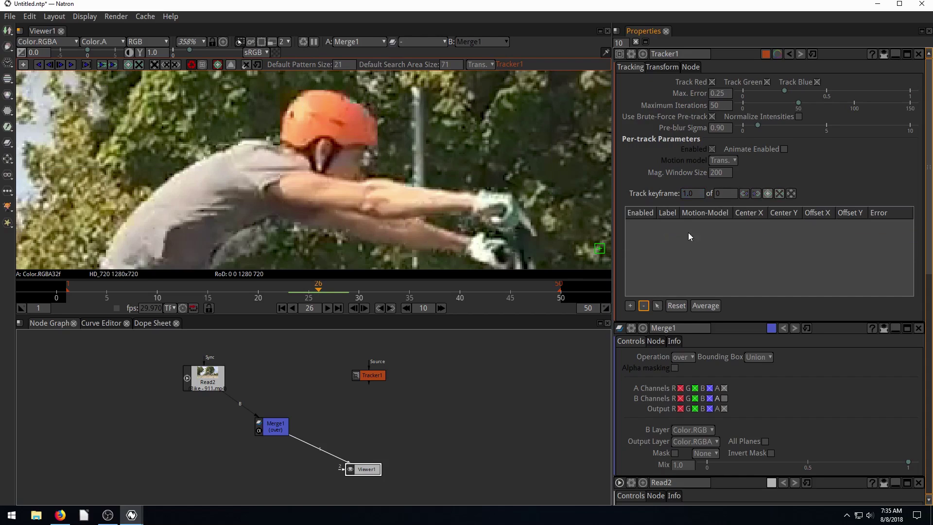
Add track1 on the rider's helmet strap and delete an extra track2
left_click(23, 65)
left_click(323, 153)
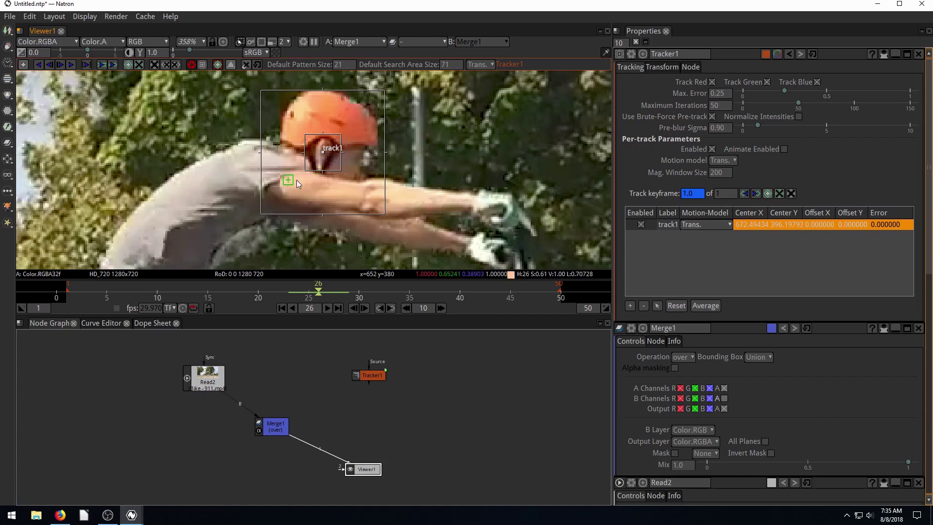
left_click(335, 143)
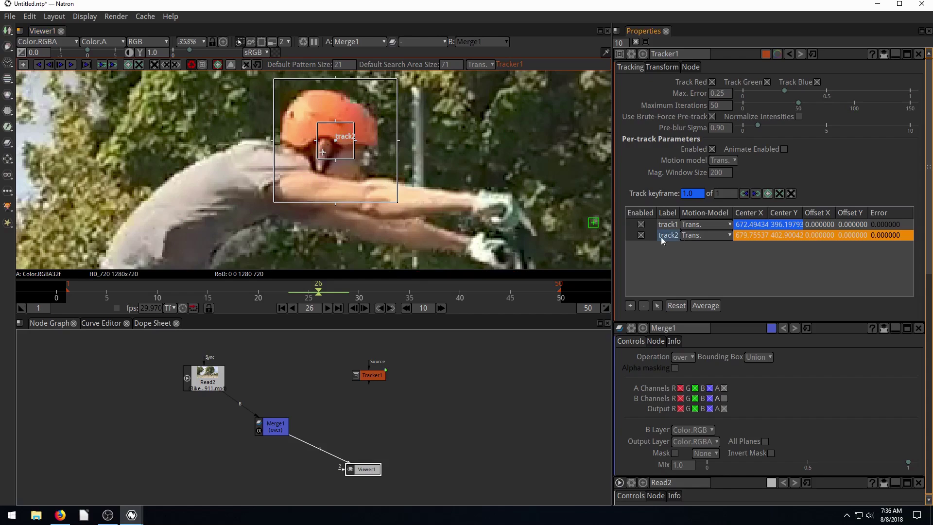
left_click(668, 235)
left_click(643, 306)
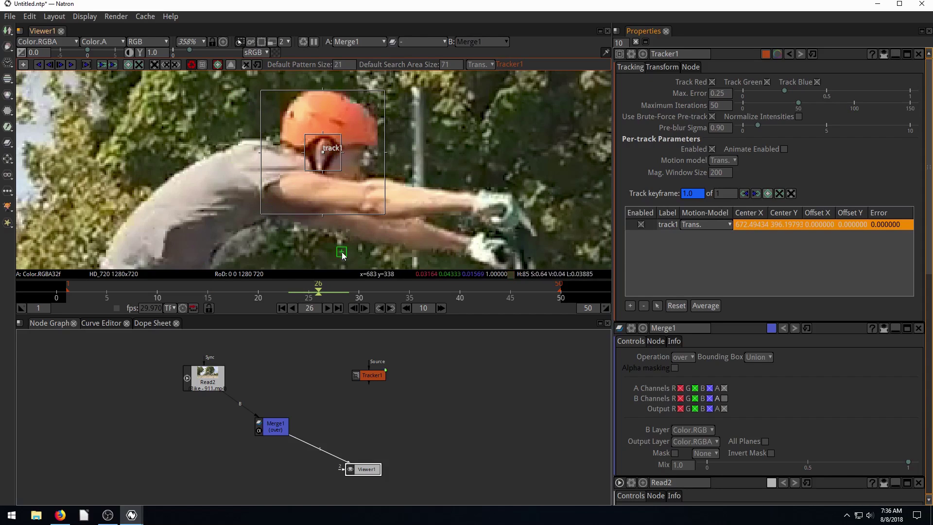
Realign track1 on the helmet strap at frame 27 and flip between frames 26 and 27
left_click(364, 308)
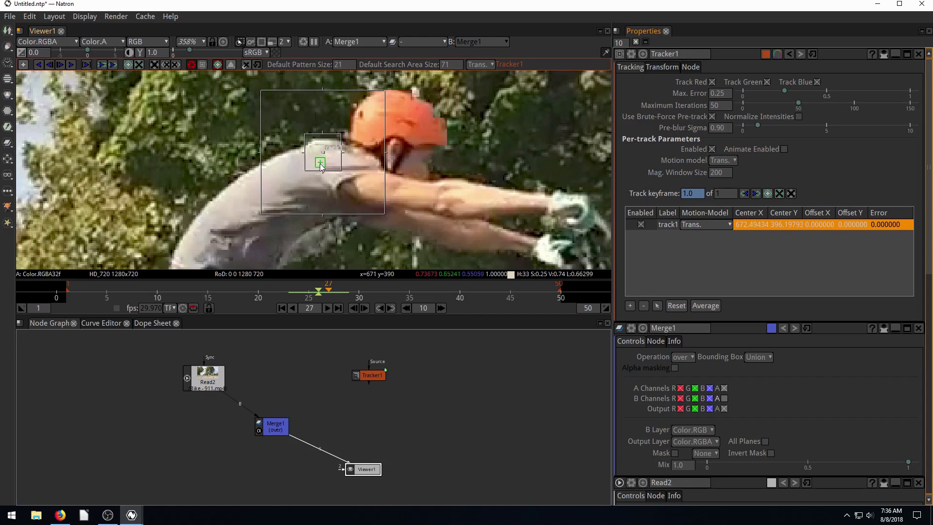
left_click_drag(323, 152, 395, 153)
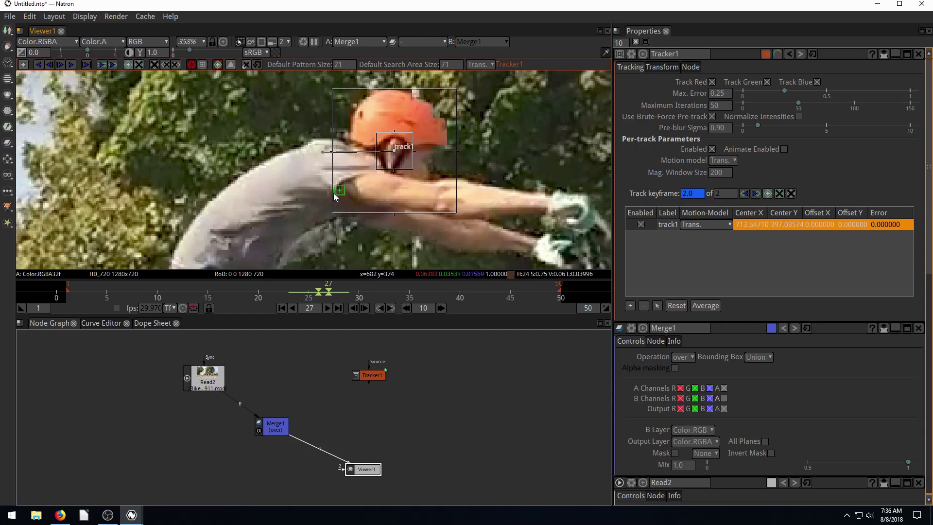
left_click(355, 308)
left_click(364, 308)
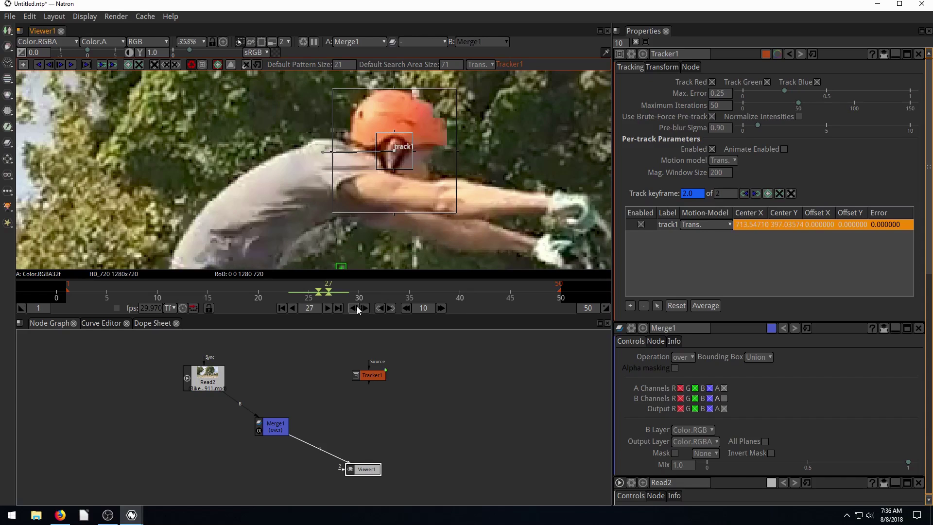
left_click(352, 308)
left_click(364, 308)
left_click(353, 308)
left_click(364, 308)
left_click(354, 308)
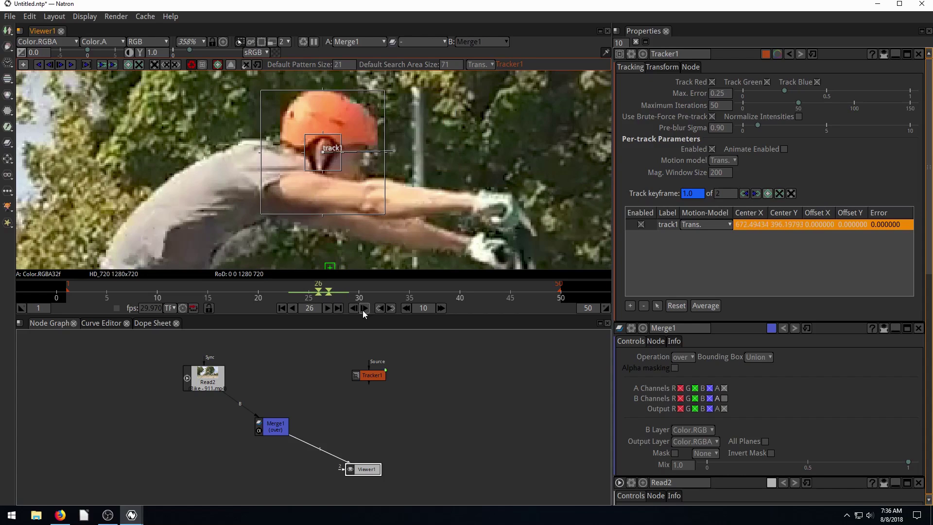
left_click(363, 308)
left_click(357, 308)
left_click(363, 308)
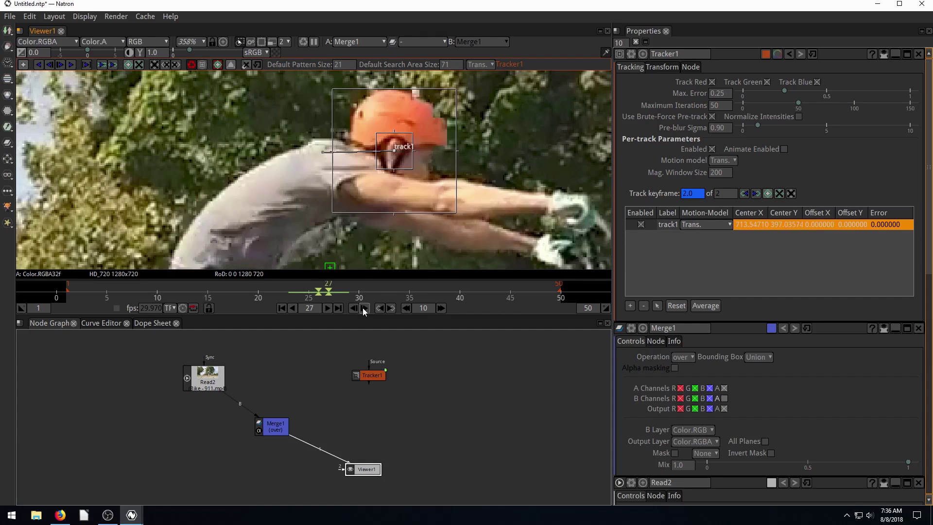
left_click(363, 308)
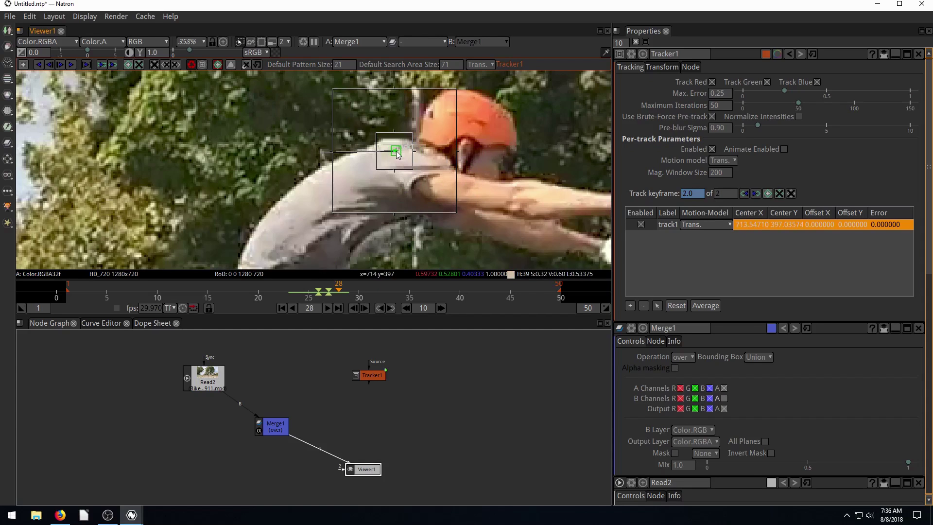
Move track1 onto the helmet strap at frame 28 and review it across frames 26–28
left_click_drag(396, 151, 465, 151)
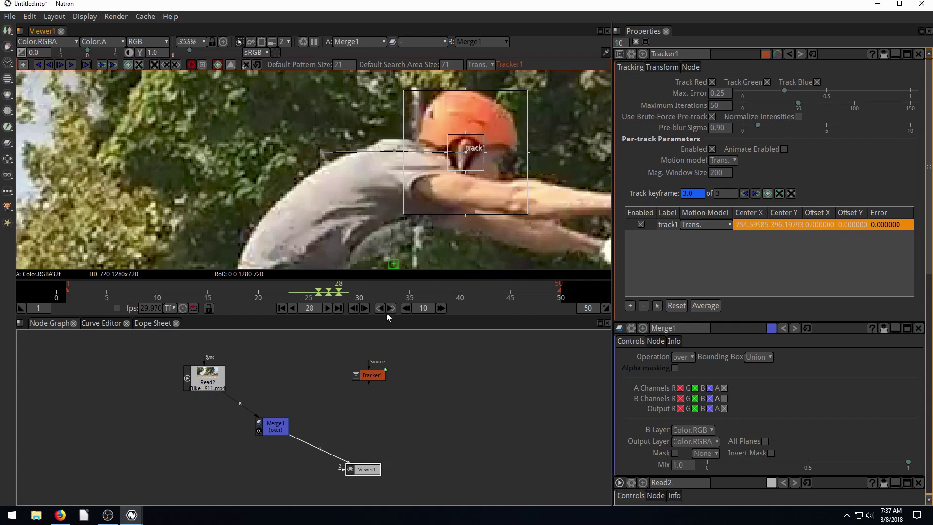
left_click(356, 308)
left_click(357, 308)
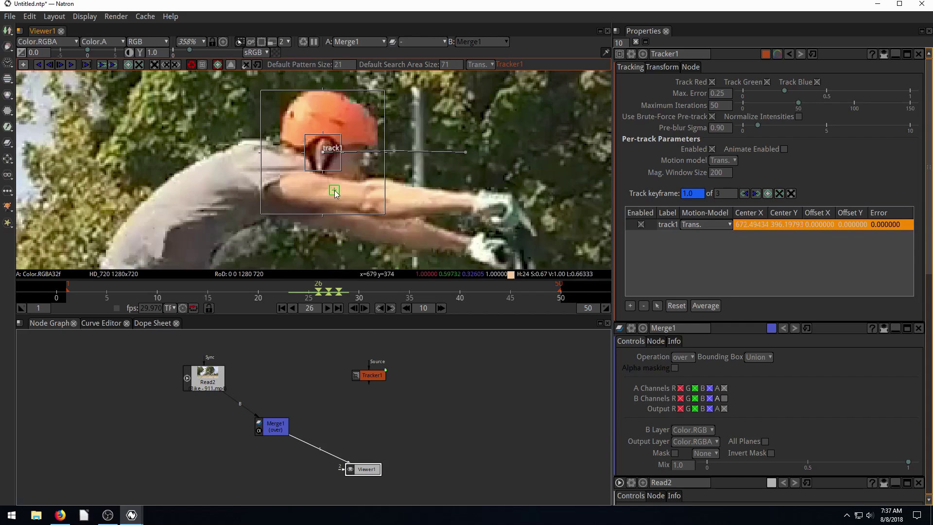
left_click(364, 308)
left_click(363, 308)
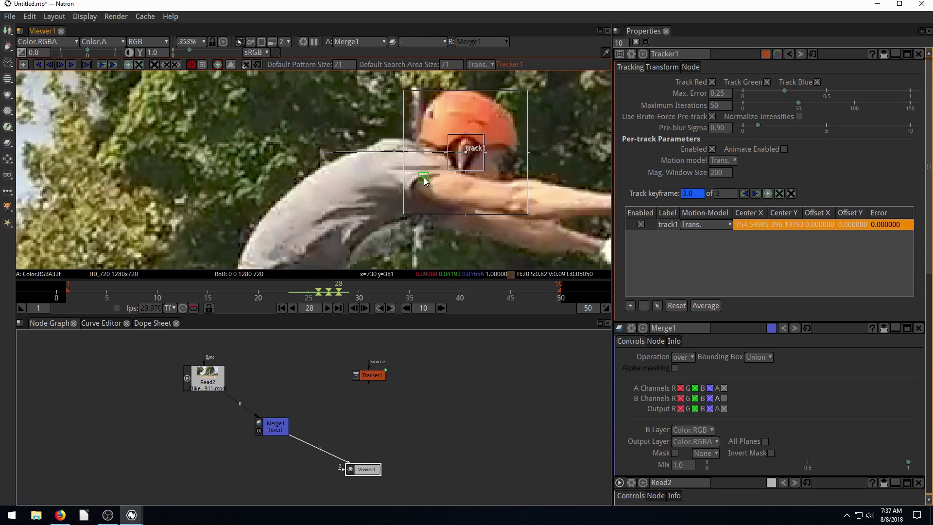
left_click(358, 308)
left_click(358, 308)
left_click(364, 310)
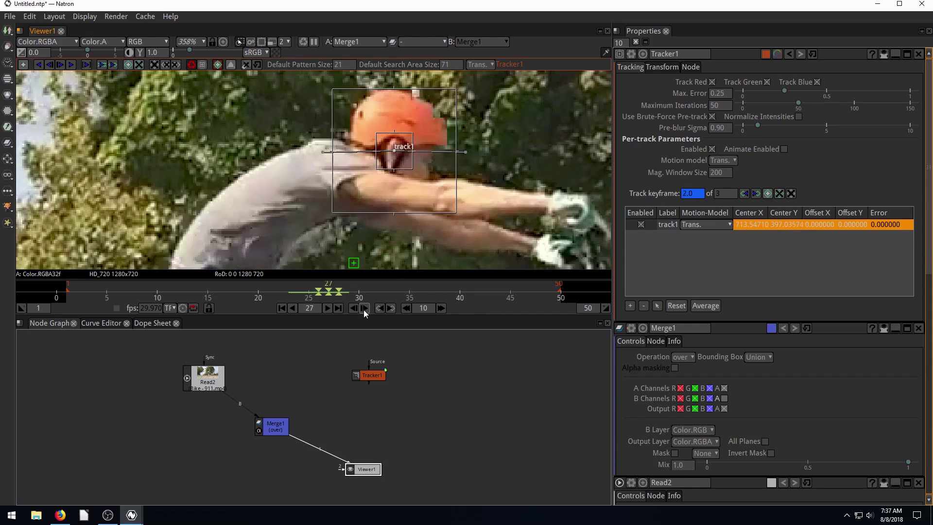
left_click(363, 310)
left_click(354, 308)
left_click(354, 308)
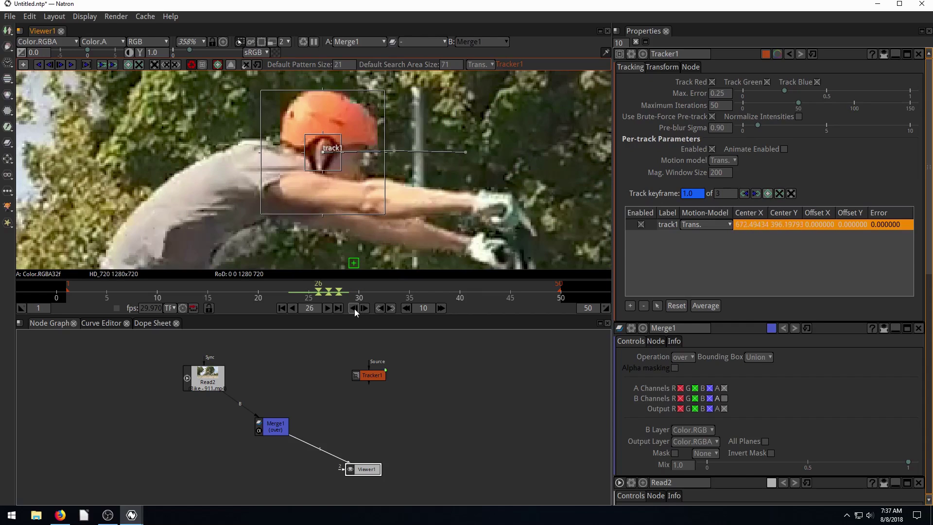
left_click(354, 308)
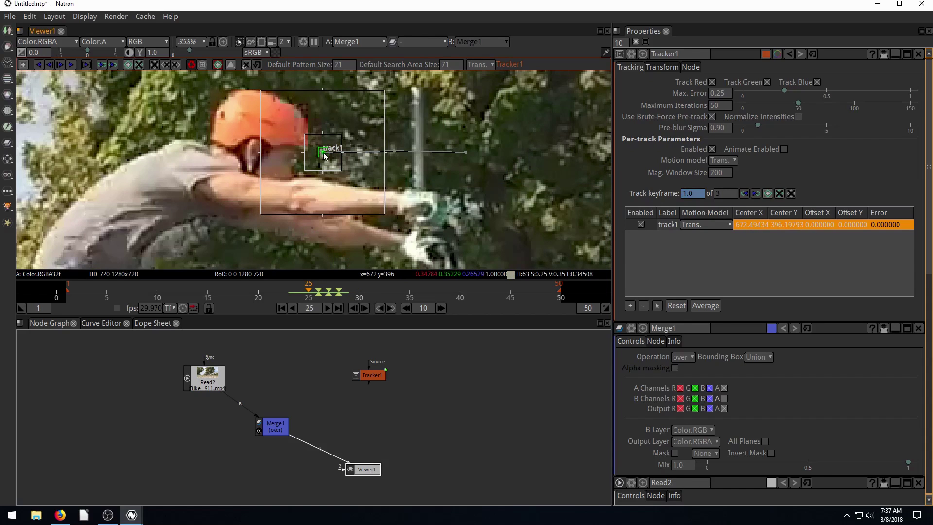
Place track1 on the rider's ear at frame 25 and check the neighbouring frames
left_click_drag(323, 151, 251, 155)
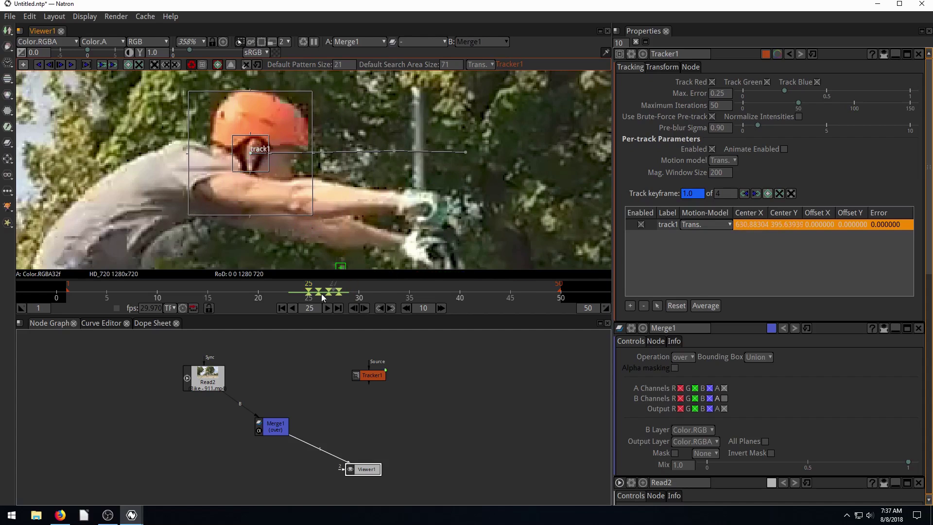
left_click(366, 308)
left_click(365, 308)
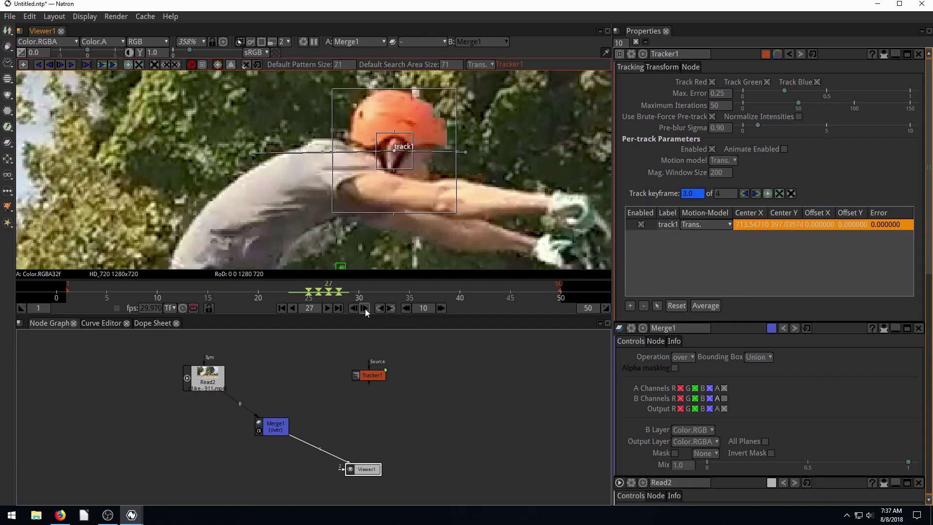
left_click(352, 308)
left_click(353, 308)
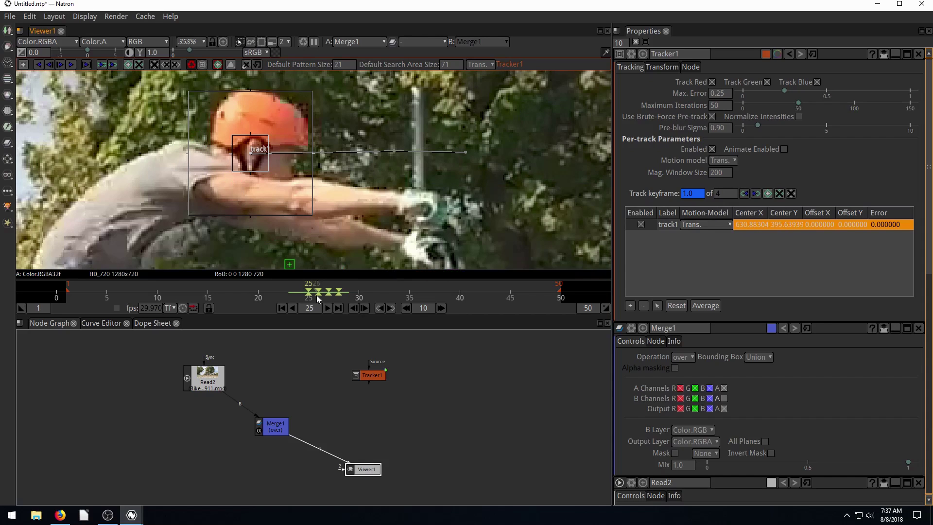
At frame 24, discard a spare track2 and move track1 to the helmet strap near the ear
left_click(354, 309)
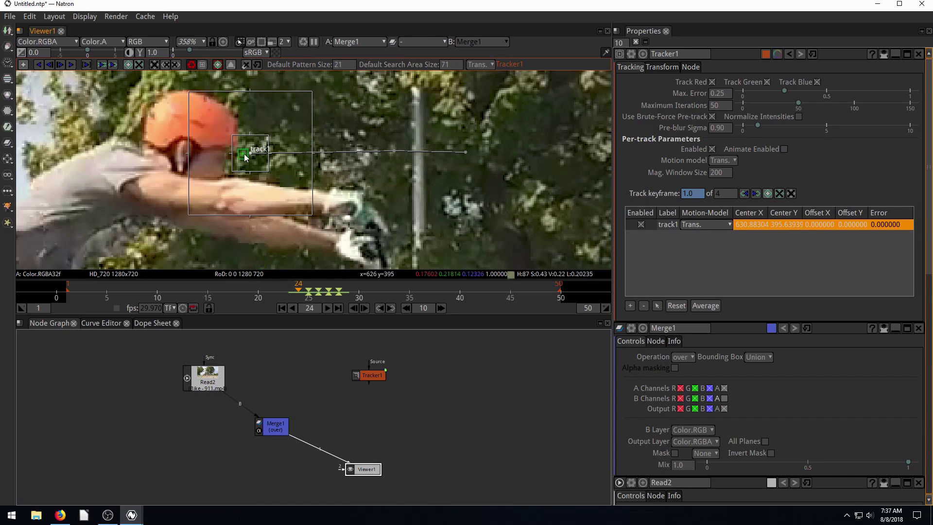
left_click(182, 153, "ctrl+alt")
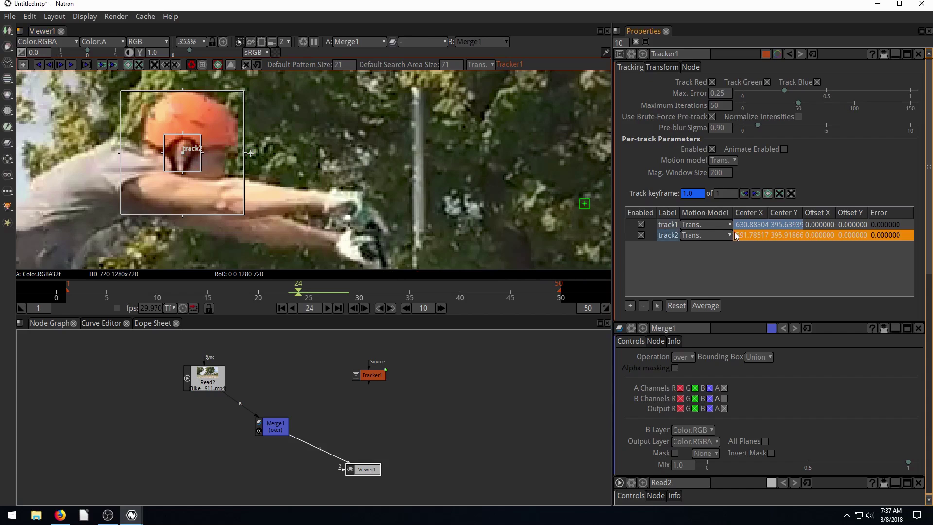
left_click(671, 225)
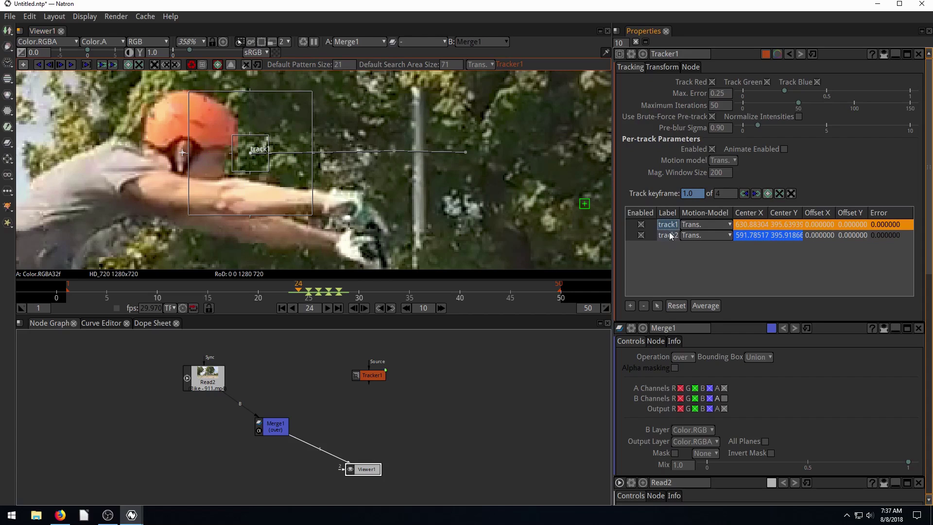
left_click(669, 233)
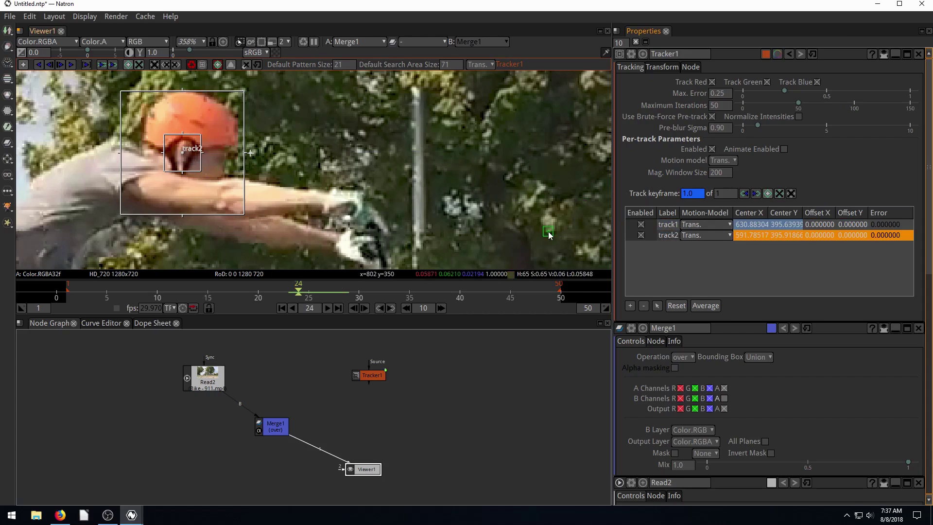
left_click(643, 306)
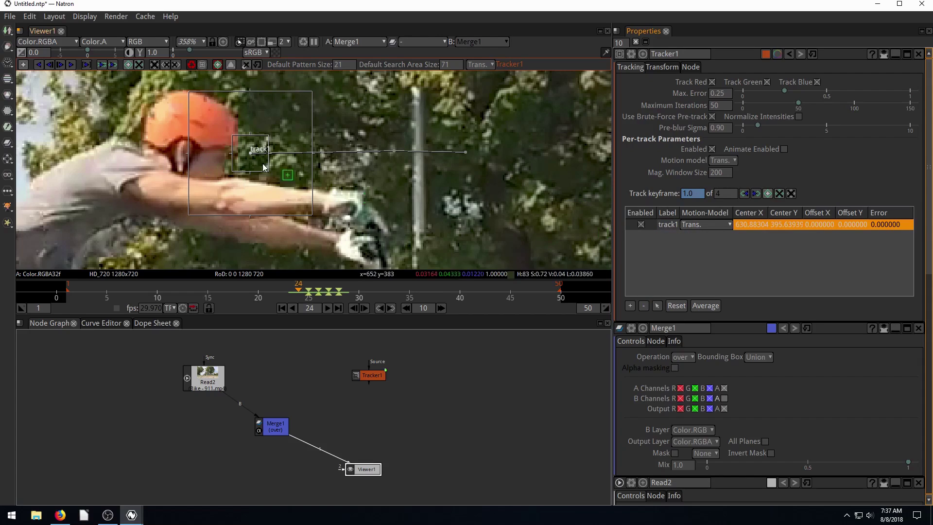
left_click(659, 226)
left_click_drag(250, 153, 181, 153)
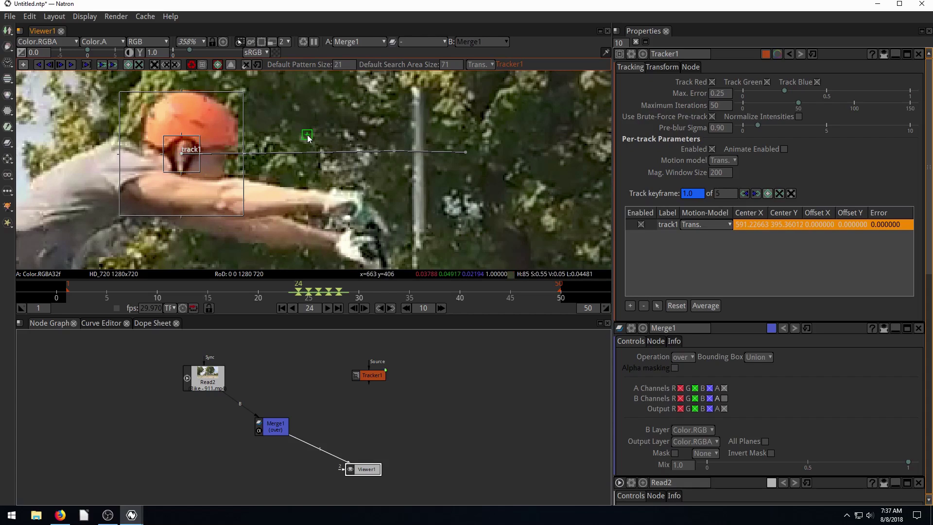
Track track1 forward from frame 24 to 28, then return to 24 framing the whole rider and bike
scroll(331, 239, "down", 6)
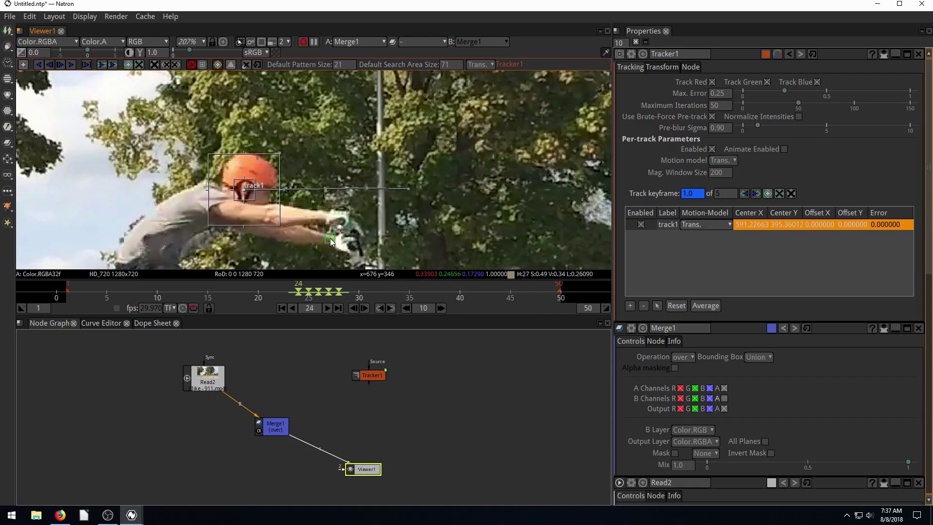
left_click(364, 308)
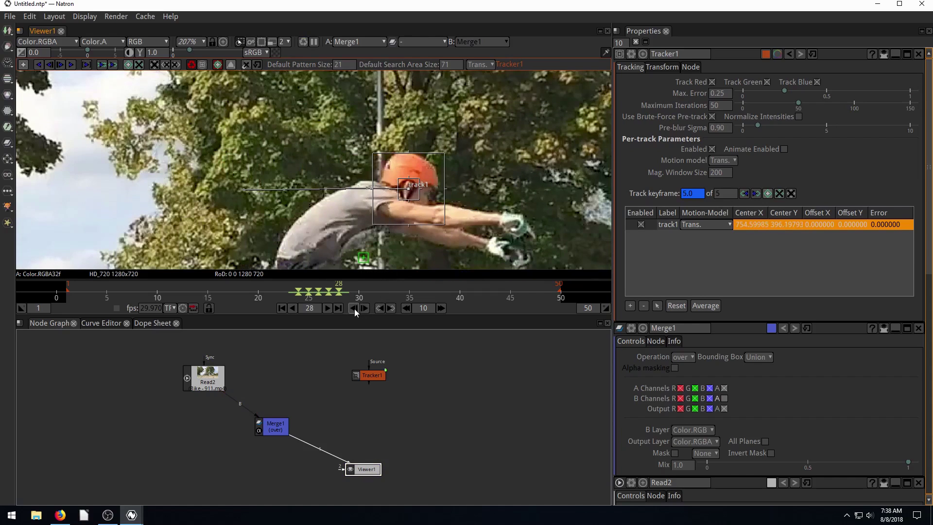
left_click(354, 308)
left_click(355, 309)
left_click(355, 308)
left_click(354, 308)
scroll(280, 212, "up", 10)
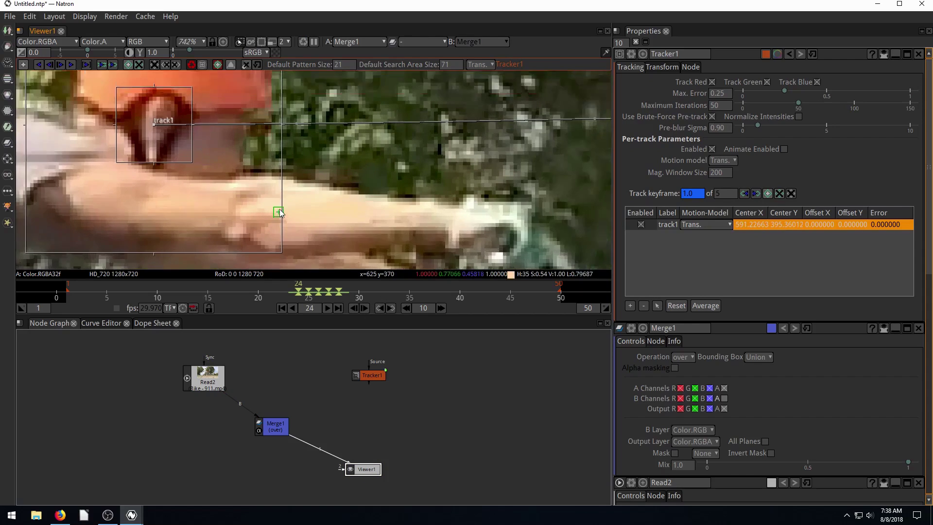
scroll(280, 212, "down", 4)
left_click_drag(313, 152, 270, 196)
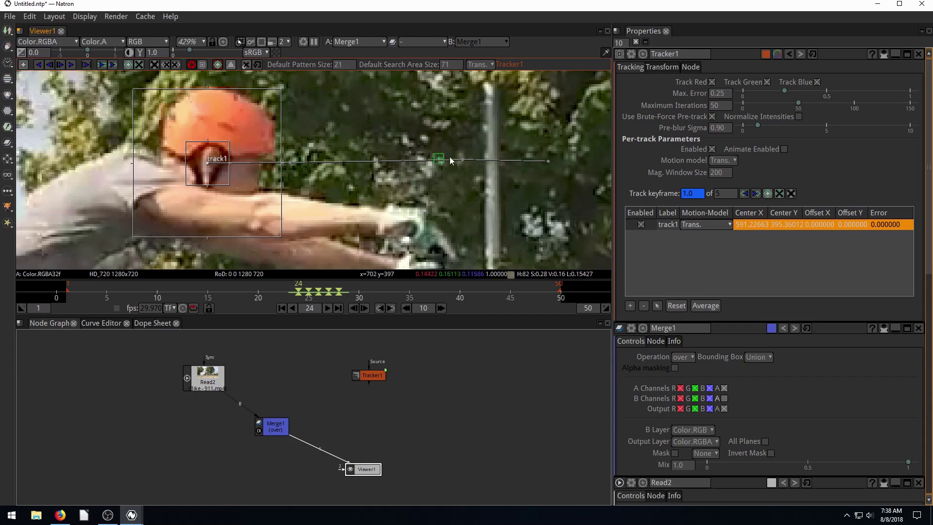
scroll(357, 203, "down", 1)
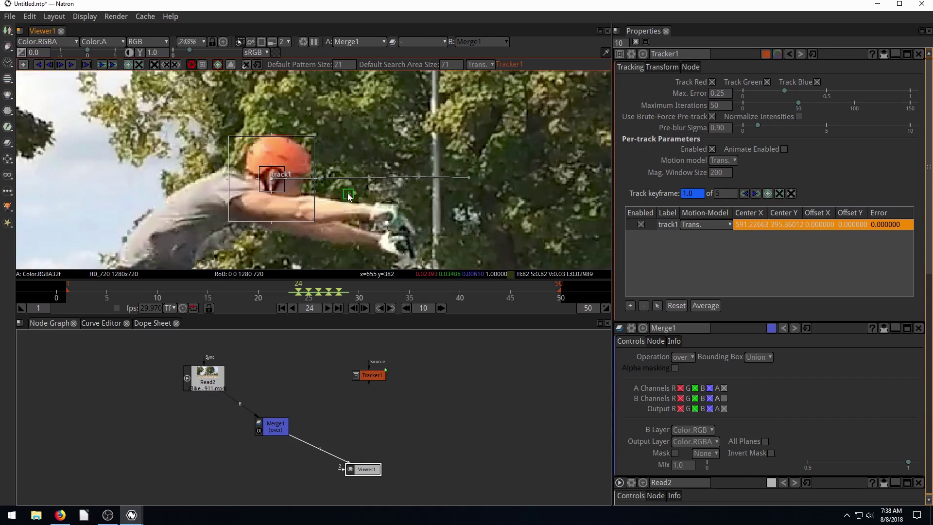
scroll(304, 188, "down", 10)
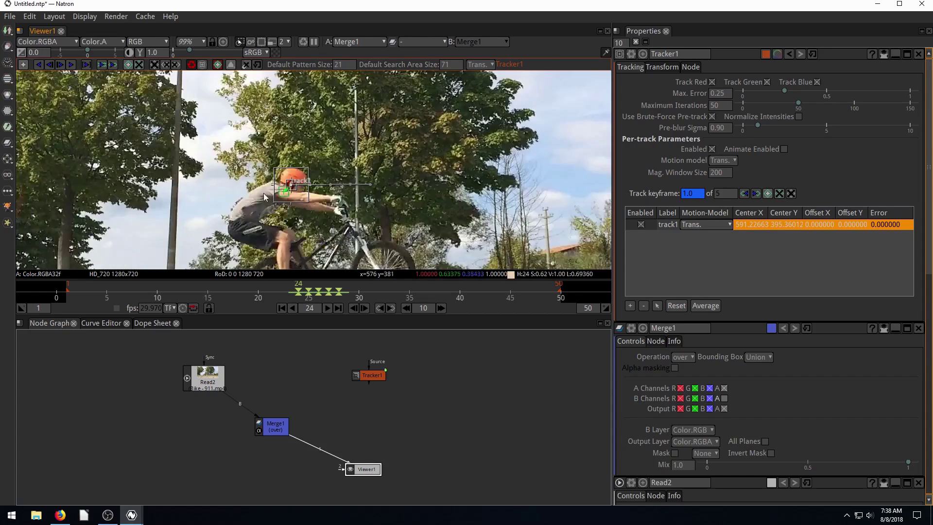
left_click_drag(220, 200, 294, 170)
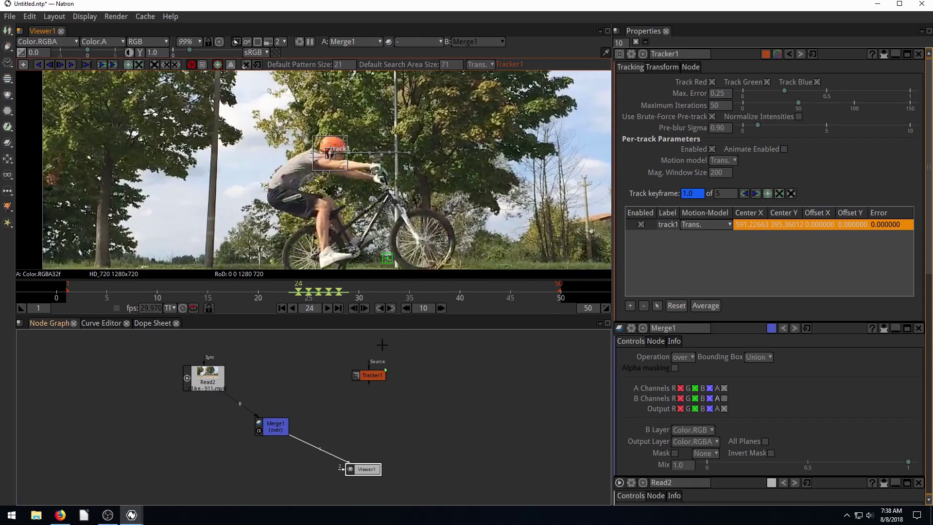
Delete the old track1 and add a new track on the rider's ear
left_click(665, 225)
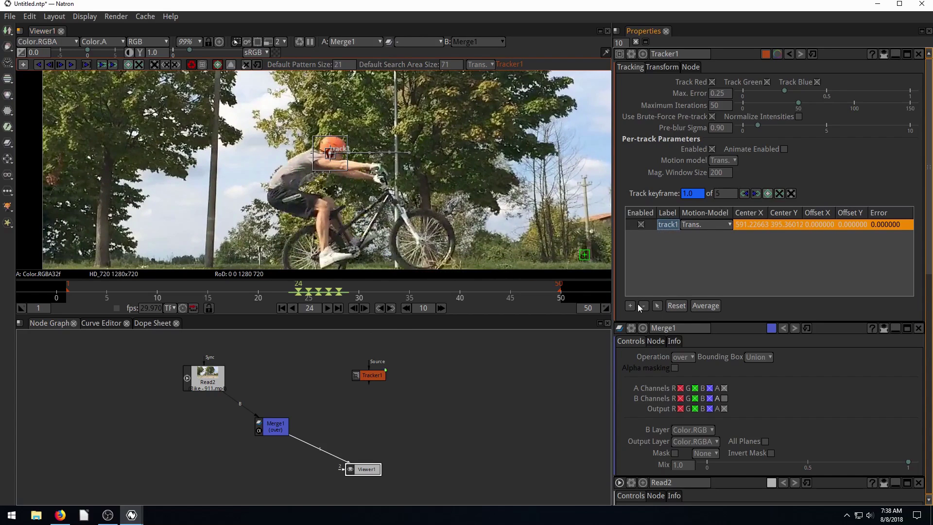
left_click(642, 306)
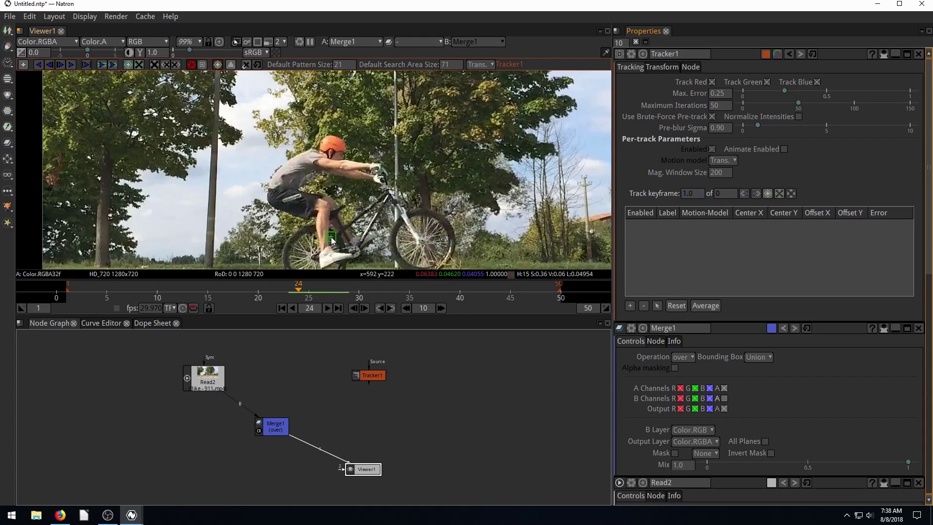
scroll(327, 156, "up", 5)
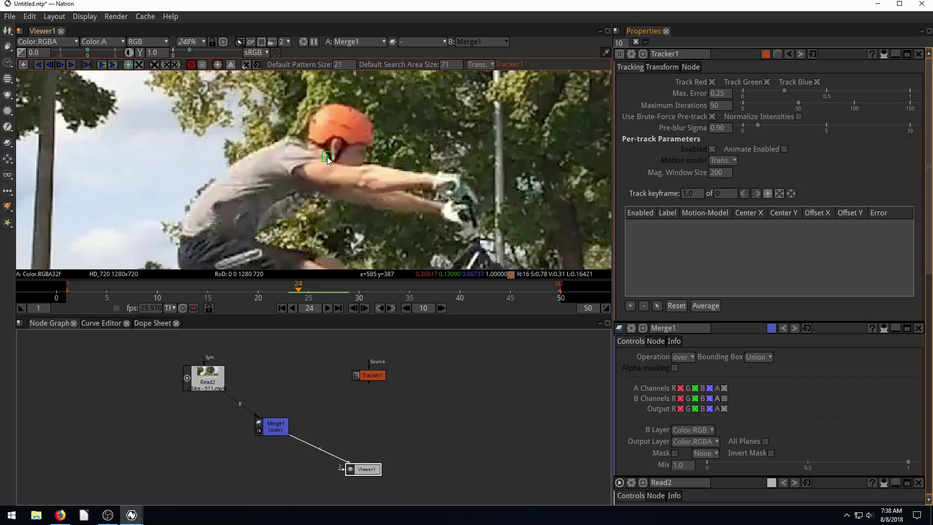
left_click(336, 147, "ctrl+alt")
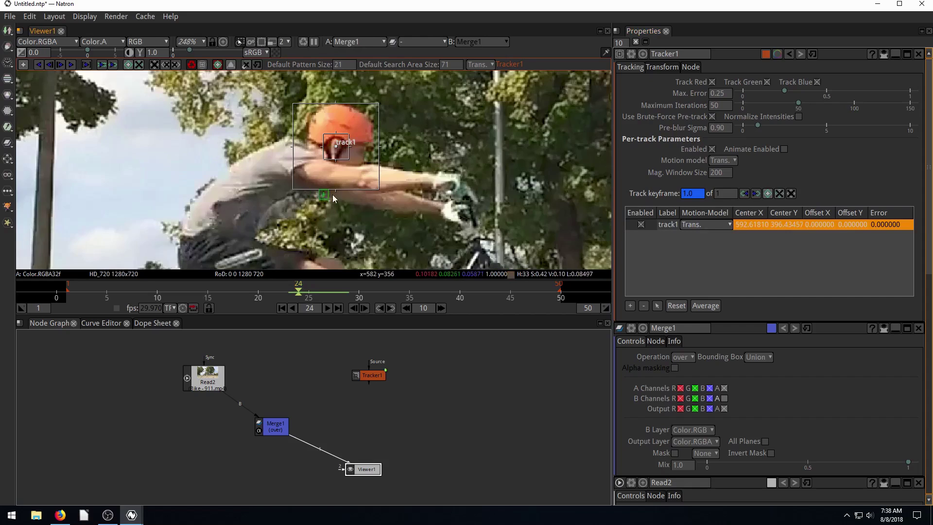
Resize the new track's search area to fit around the helmet
scroll(339, 194, "up", 1)
scroll(325, 165, "down", 1)
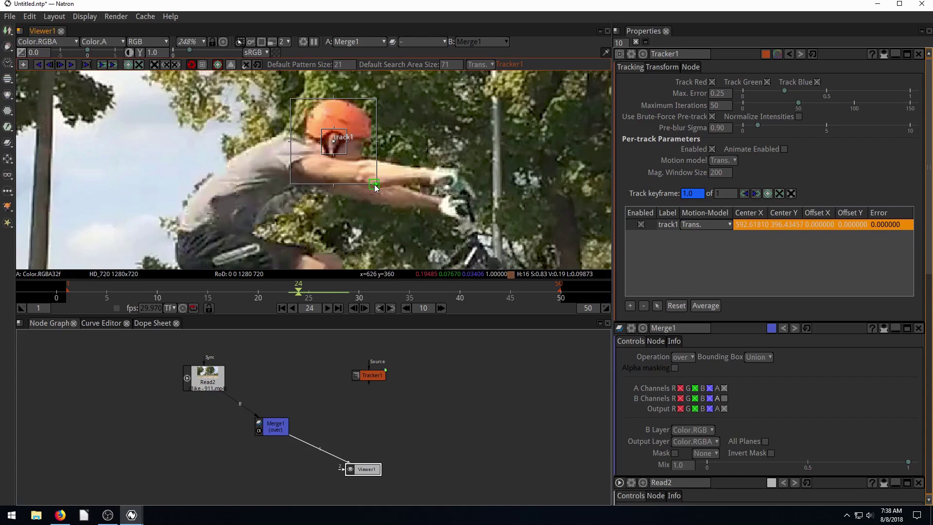
left_click_drag(377, 187, 430, 233)
scroll(383, 227, "down", 5)
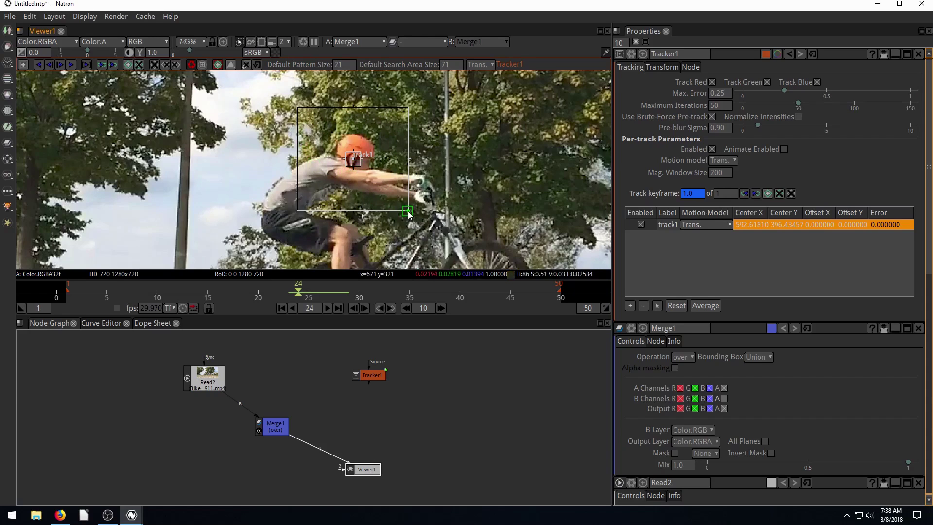
left_click_drag(408, 211, 367, 174)
Add a second track, track2, on the rider's arm
scroll(354, 161, "up", 3)
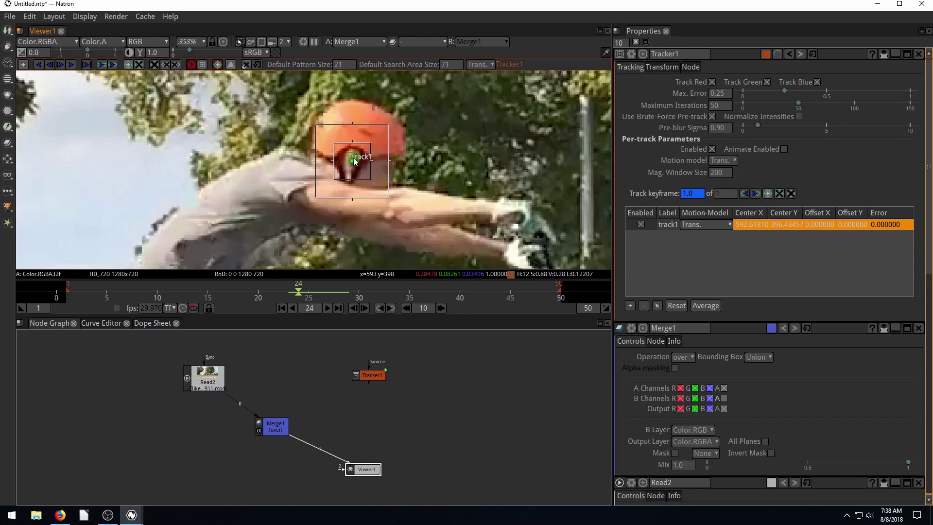
left_click(373, 185, "ctrl+alt")
scroll(372, 185, "down", 1)
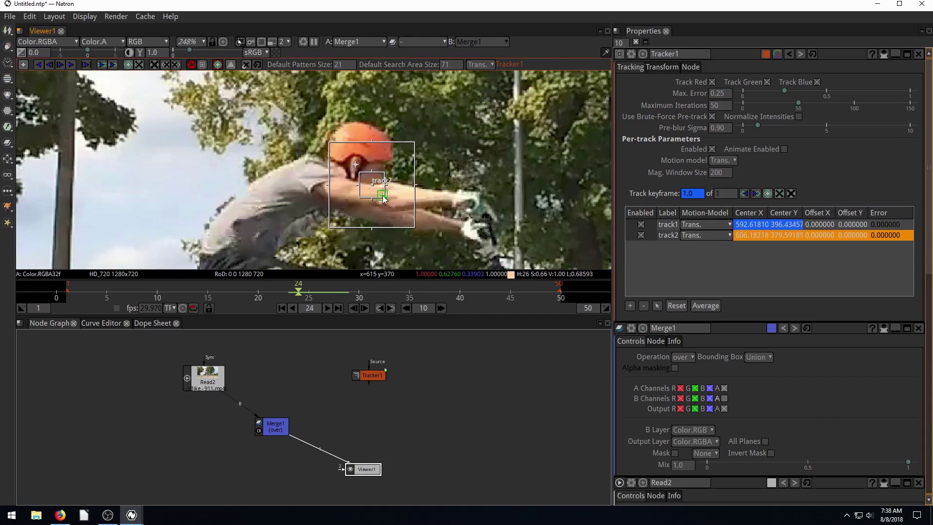
Delete track2, enlarge track1's search area and track it forward
left_click(644, 304)
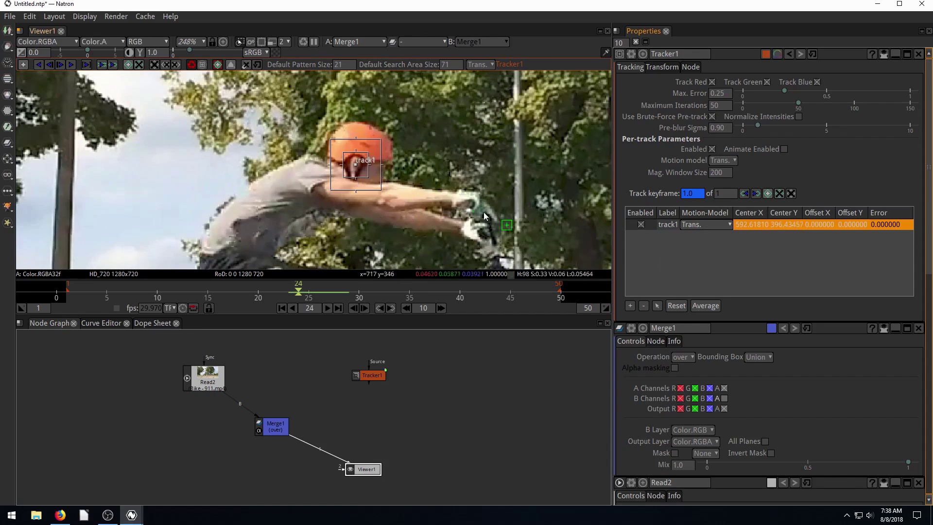
left_click_drag(378, 188, 451, 256)
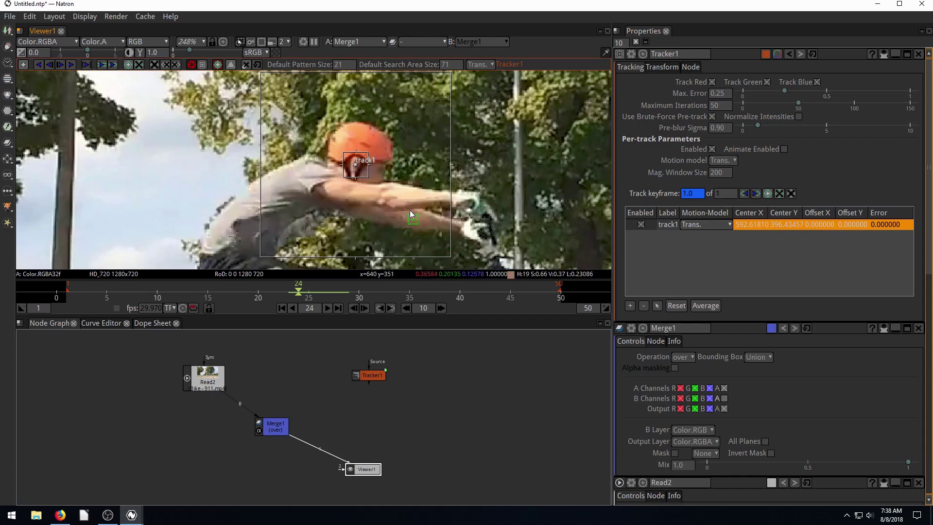
left_click(61, 65)
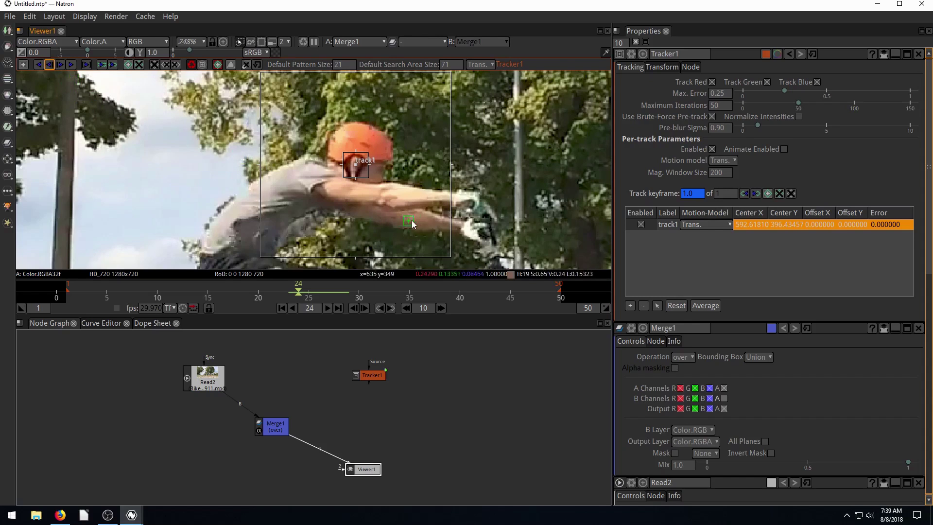
Shrink track1's search area slightly and play the clip backward from frame 24
scroll(412, 220, "down", 3)
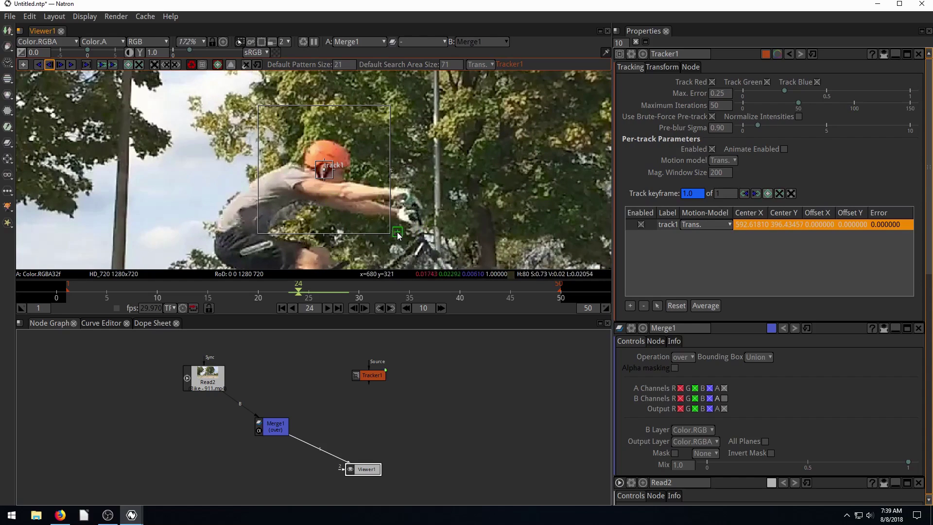
left_click_drag(389, 233, 382, 224)
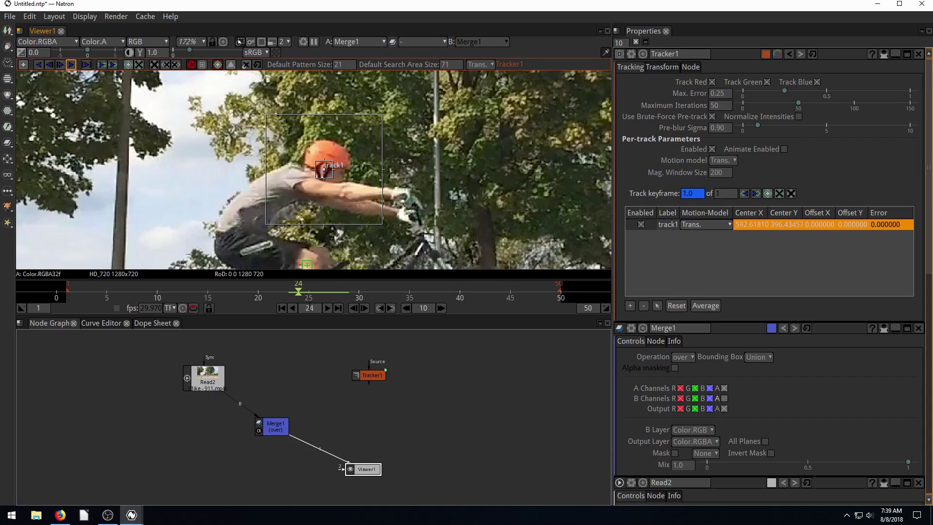
left_click(353, 309)
At frame 19, replace track1 with a new helmet track and enlarge its search area
left_click(352, 308)
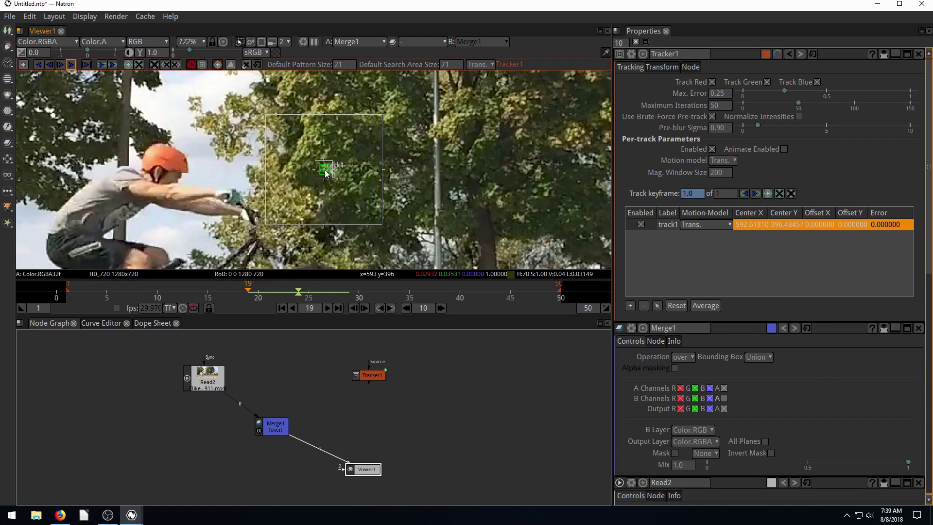
mouse_move(325, 172)
left_mouse_down()
mouse_move(253, 173)
mouse_move(316, 171)
left_mouse_up()
left_click(665, 224)
left_click(643, 305)
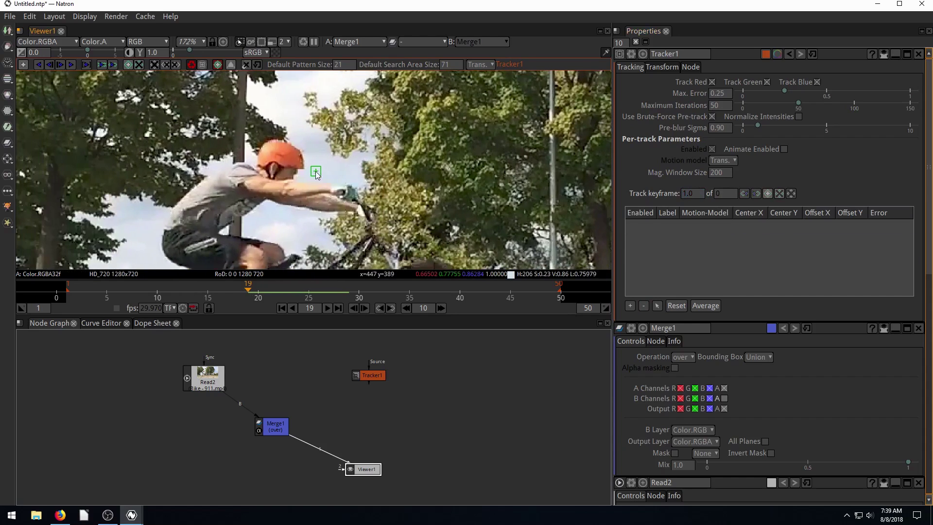
left_click(273, 171, "ctrl+alt")
left_click_drag(302, 198, 360, 253)
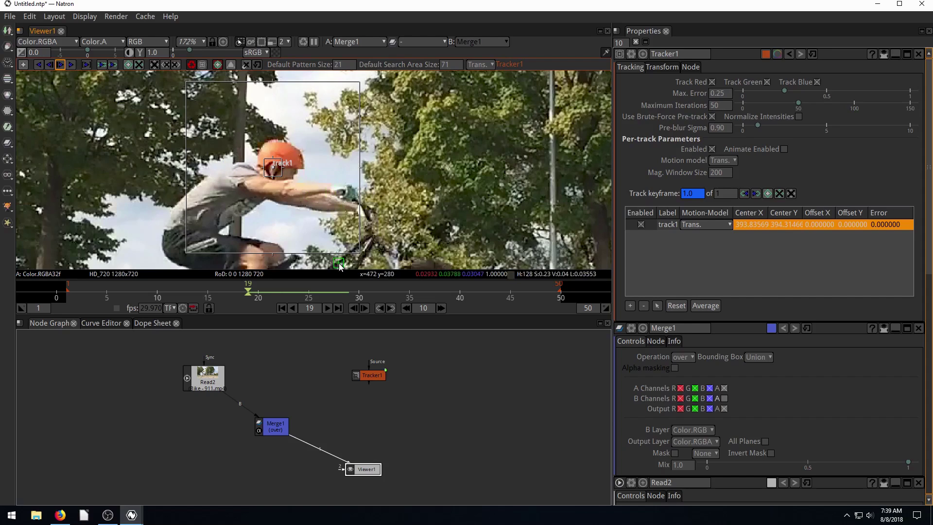
Rearrange the Tracker1 and Viewer1 nodes in the node graph
left_click_drag(377, 378, 390, 379)
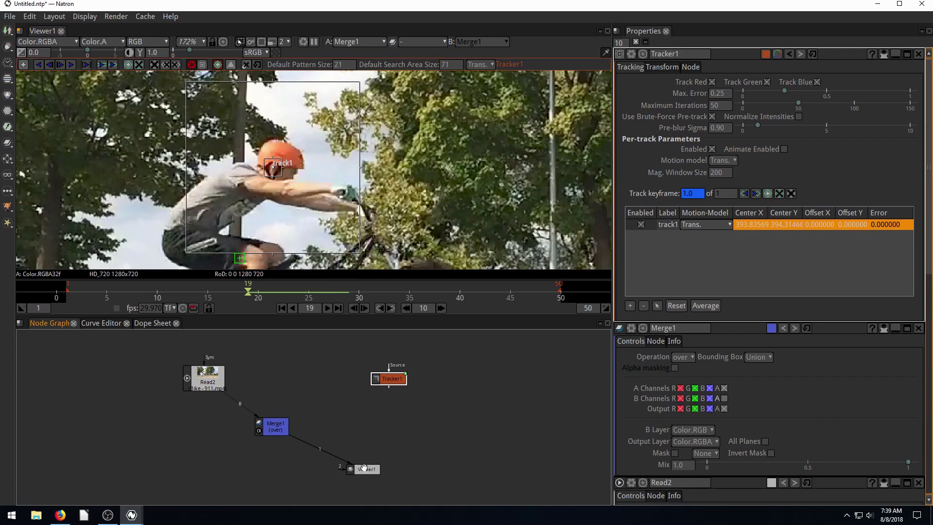
left_click_drag(365, 470, 368, 468)
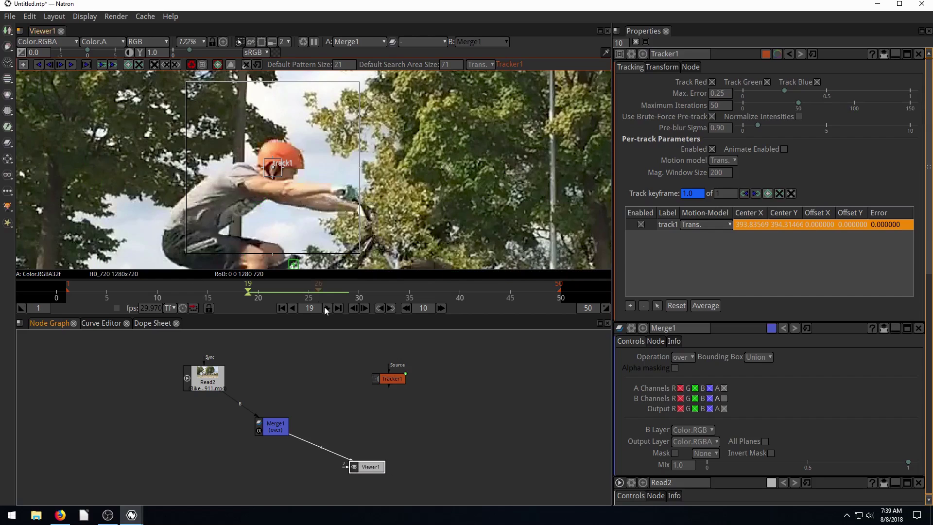
left_click_drag(383, 373, 383, 375)
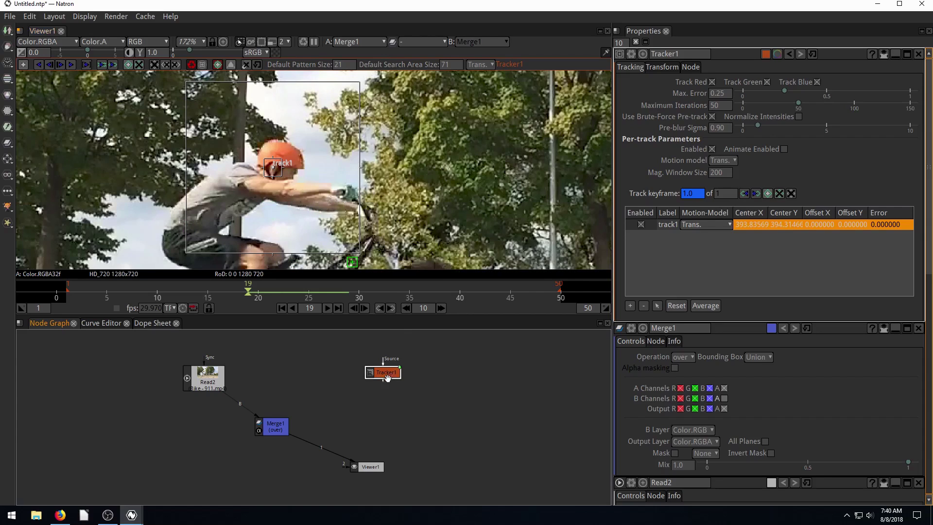
left_click_drag(384, 376, 399, 373)
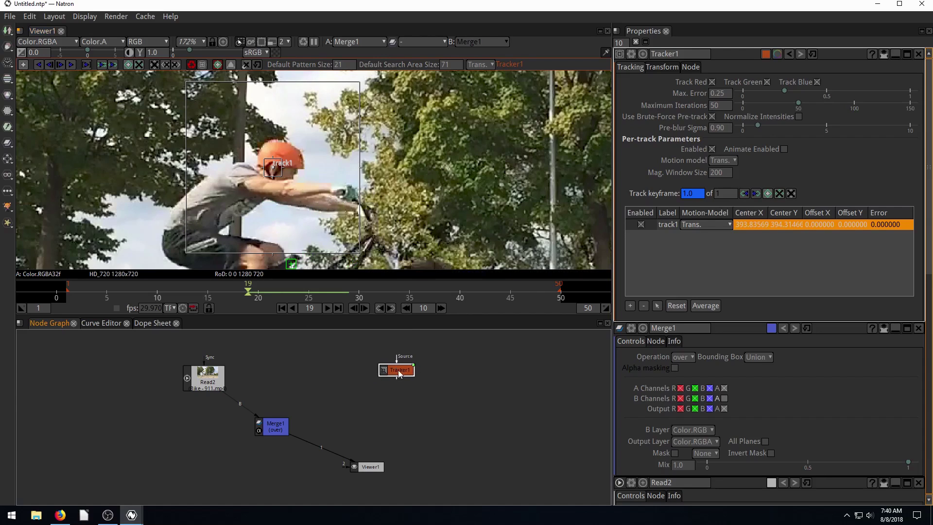
Toggle Read2 with D, then wire Read2's bike footage into Tracker1's Source input
left_click(210, 382)
key("d")
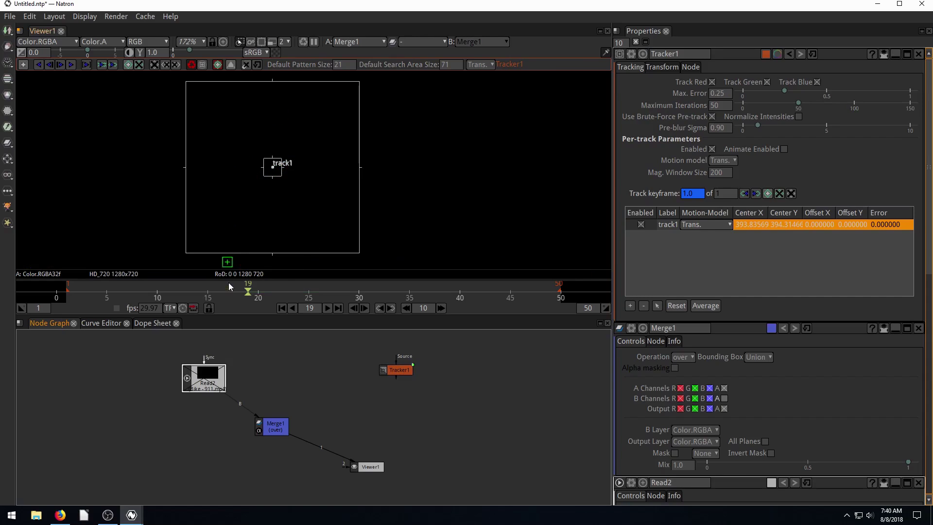
left_click(59, 64)
left_click_drag(395, 356, 214, 378)
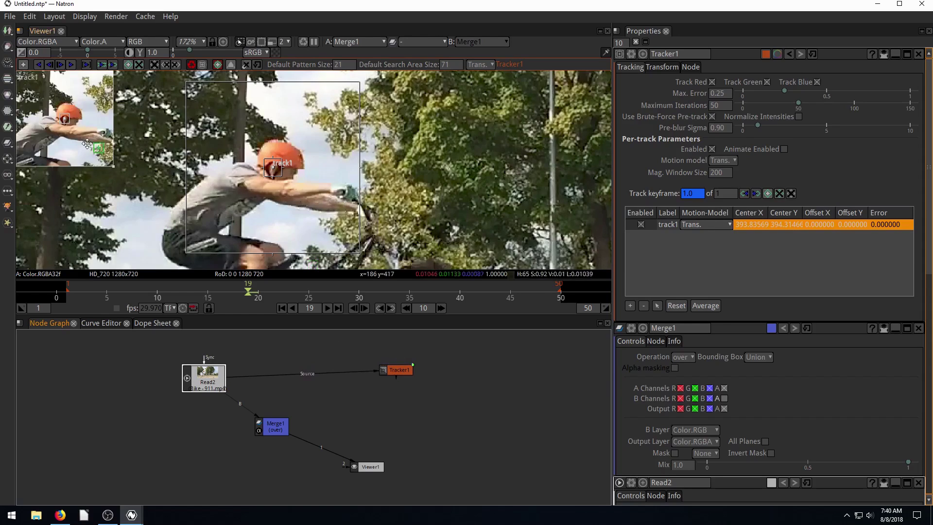
left_click_drag(397, 372, 388, 380)
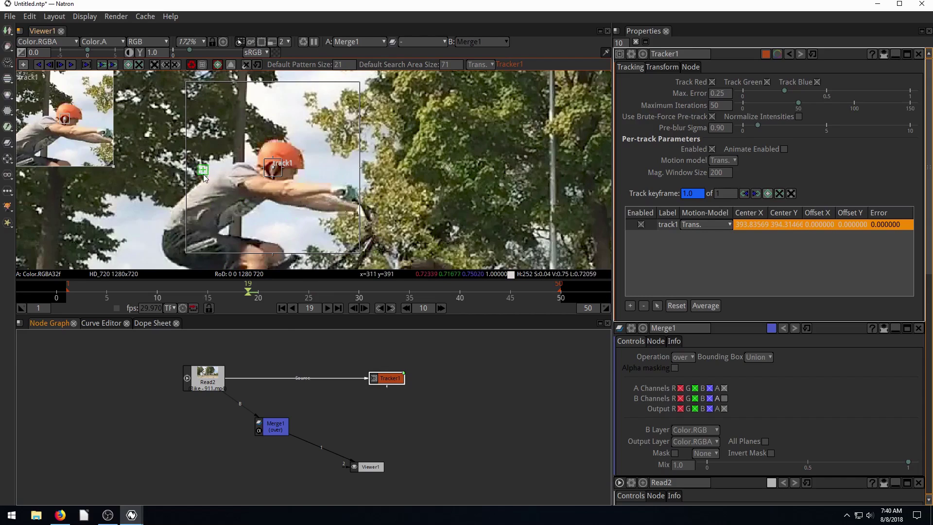
Shrink track1's search area and track the helmet forward three single frames
left_click_drag(359, 253, 343, 241)
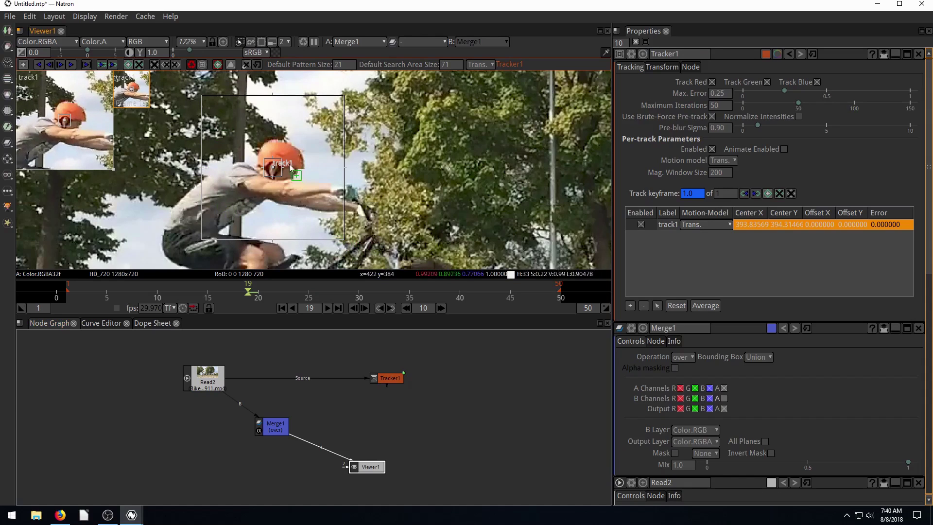
left_click(61, 65)
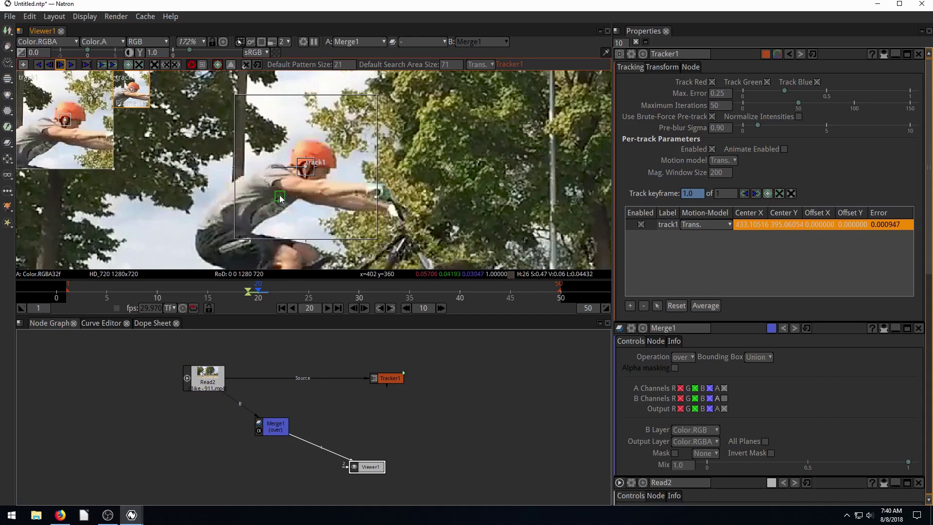
scroll(287, 165, "up", 5)
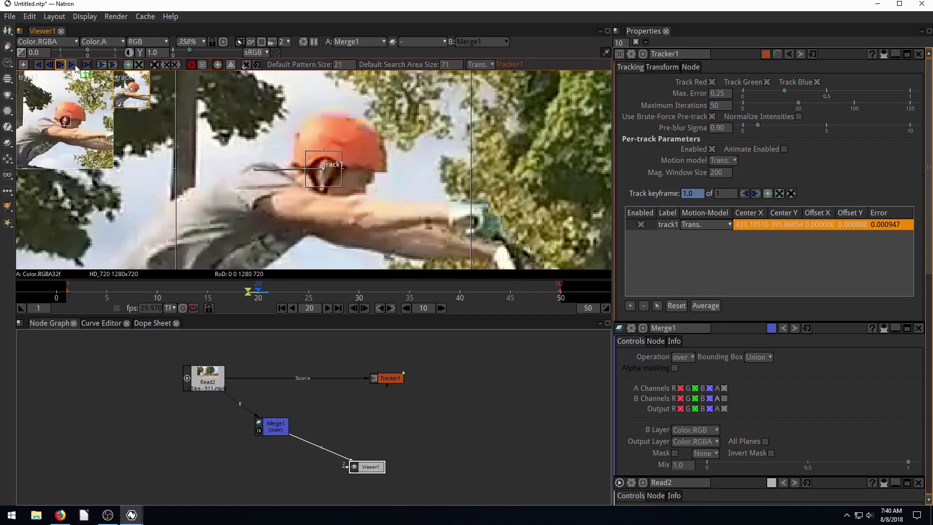
left_click(60, 65)
scroll(408, 190, "down", 7)
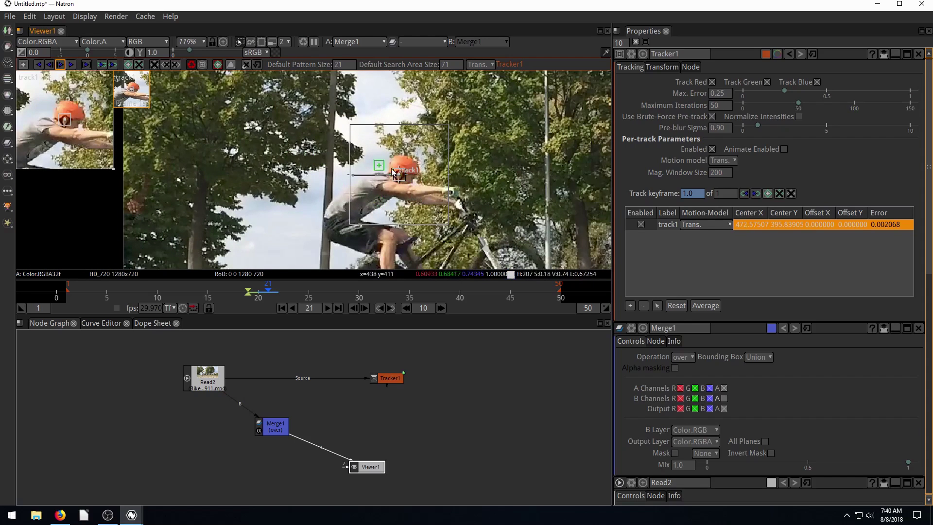
left_click(61, 65)
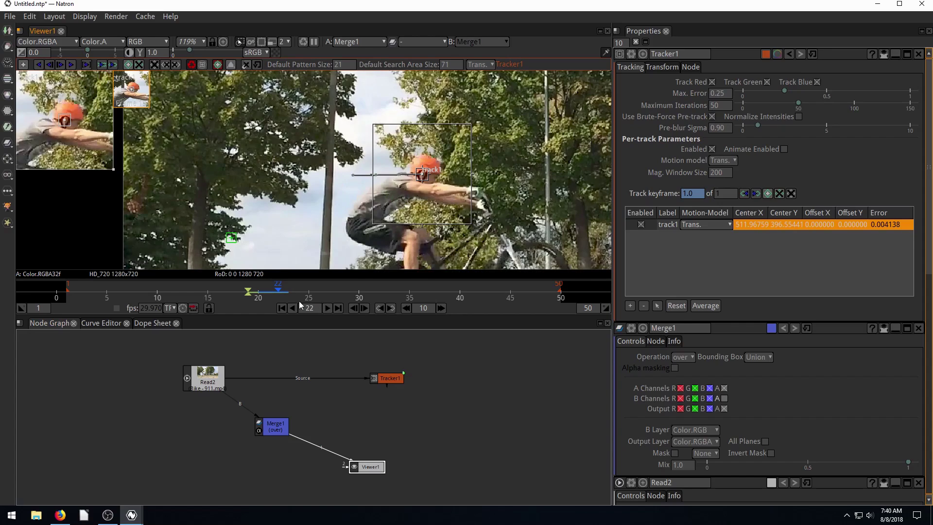
Track forward to frame 40, then track backward from frame 19 and return to frame 1
left_click(72, 68)
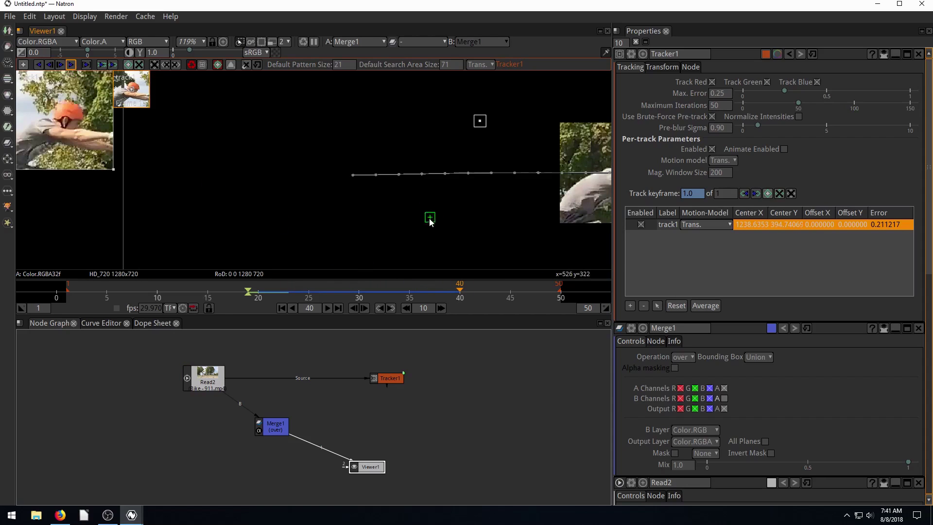
key("shift+Left")
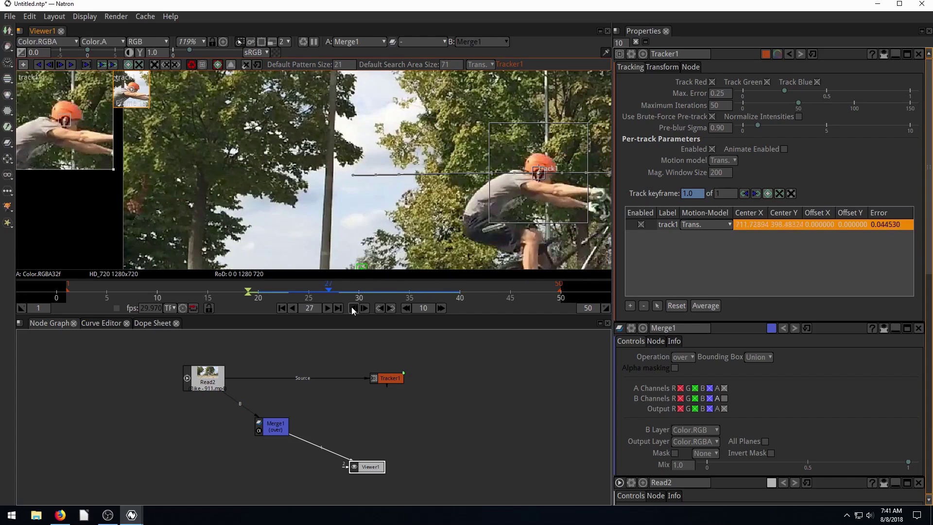
left_click(352, 307)
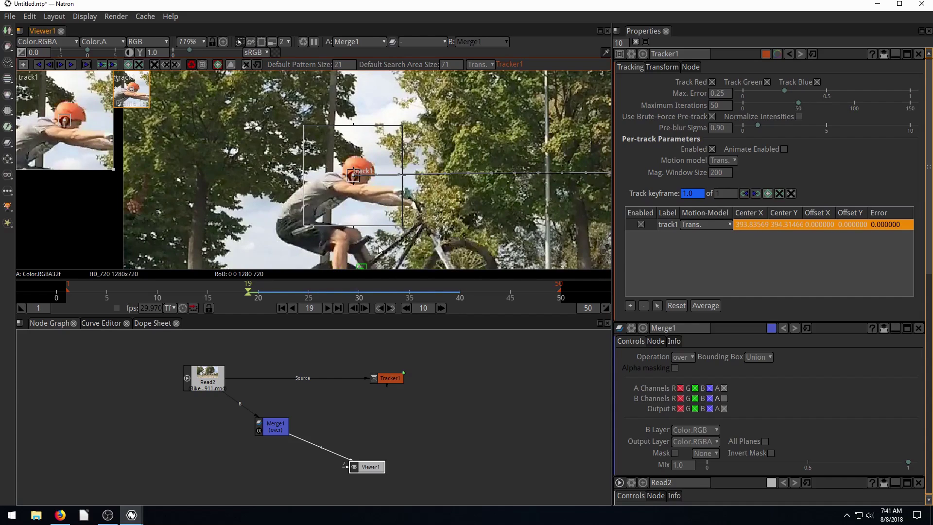
left_click(38, 65)
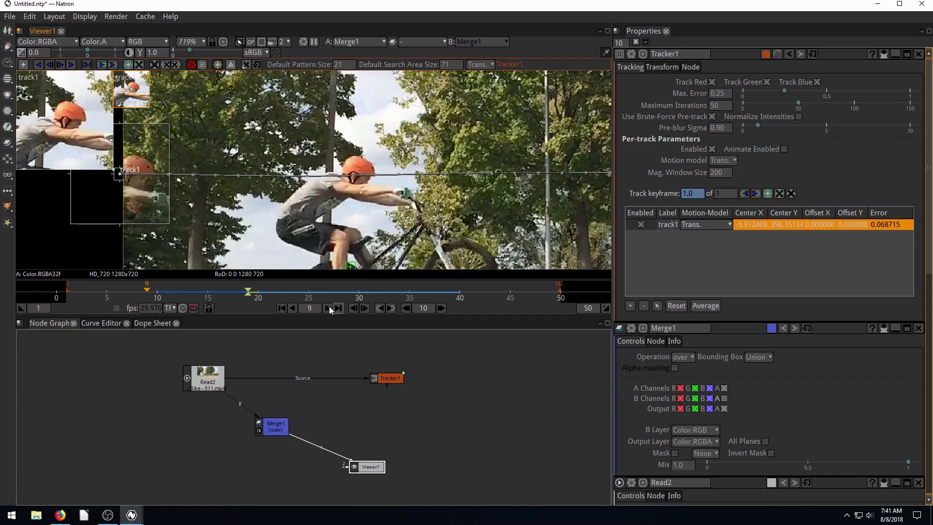
left_click(283, 308)
Play the tracked clip from frame 1, stop at frame 26, and show Tracker1's Transform settings
scroll(332, 217, "down", 5)
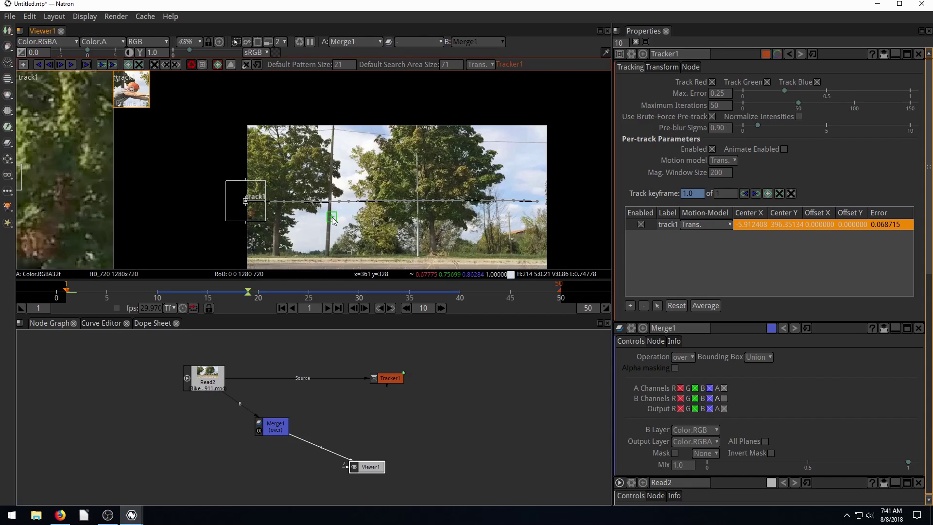
left_click(325, 310)
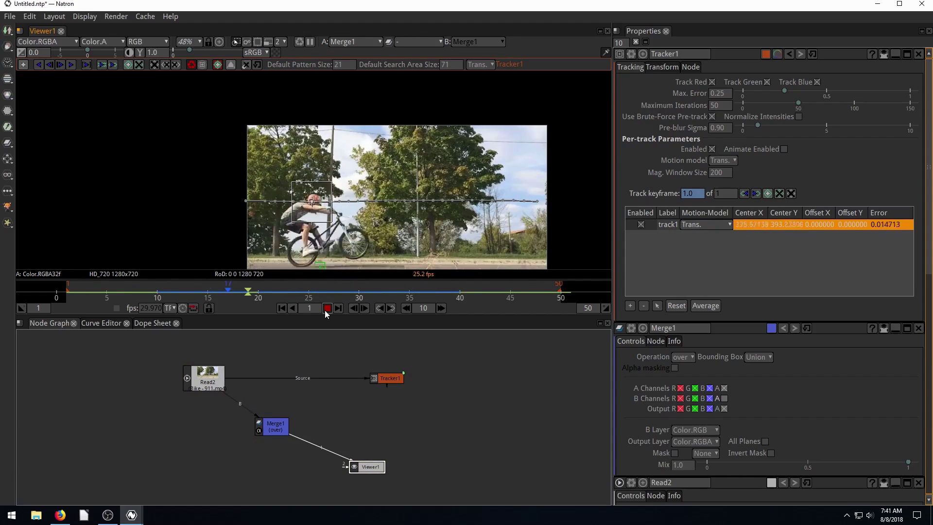
scroll(306, 214, "up", 5)
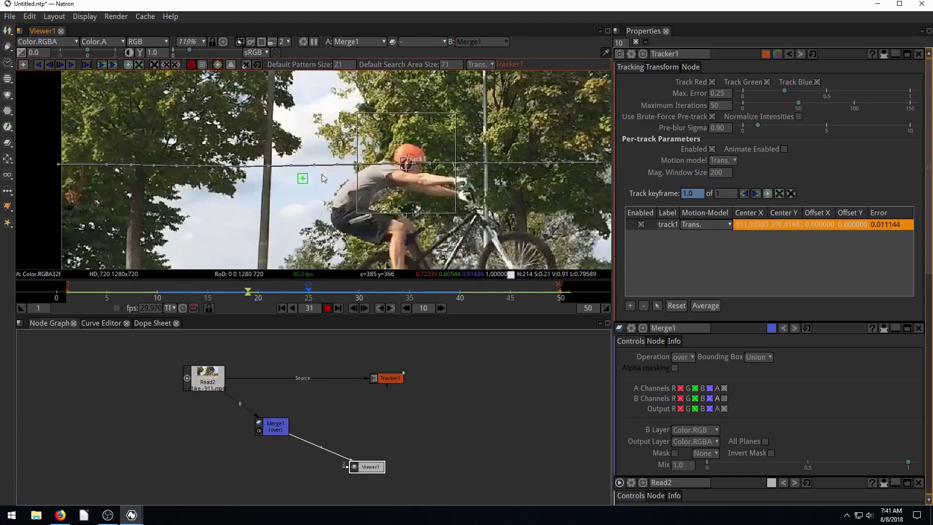
scroll(374, 175, "down", 4)
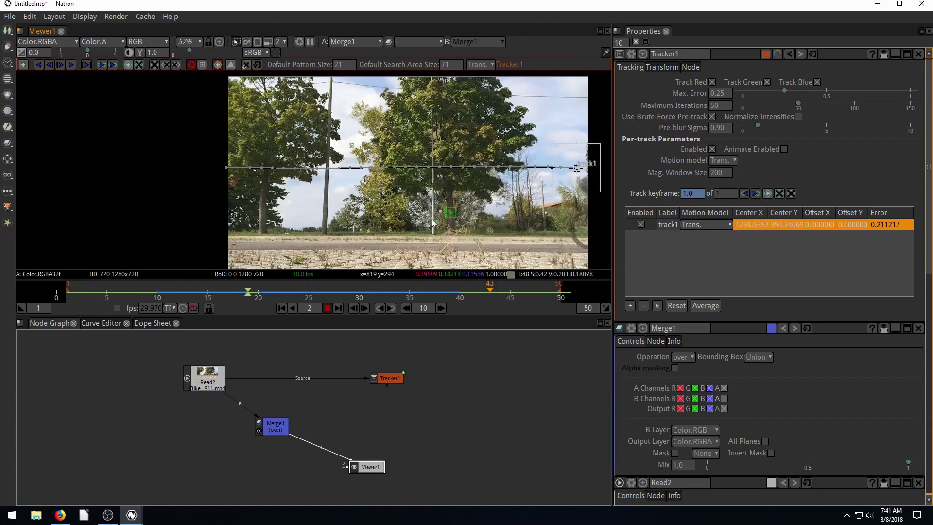
left_click(327, 309)
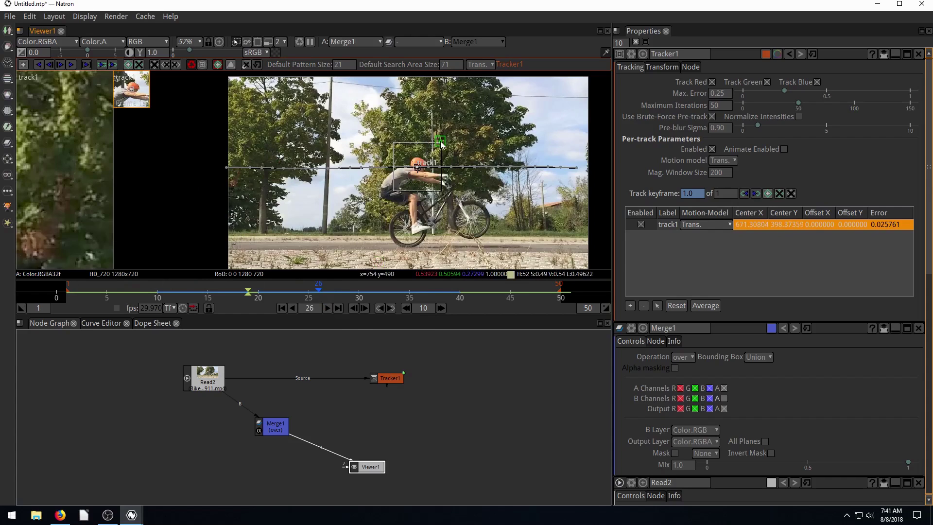
left_click_drag(388, 377, 375, 374)
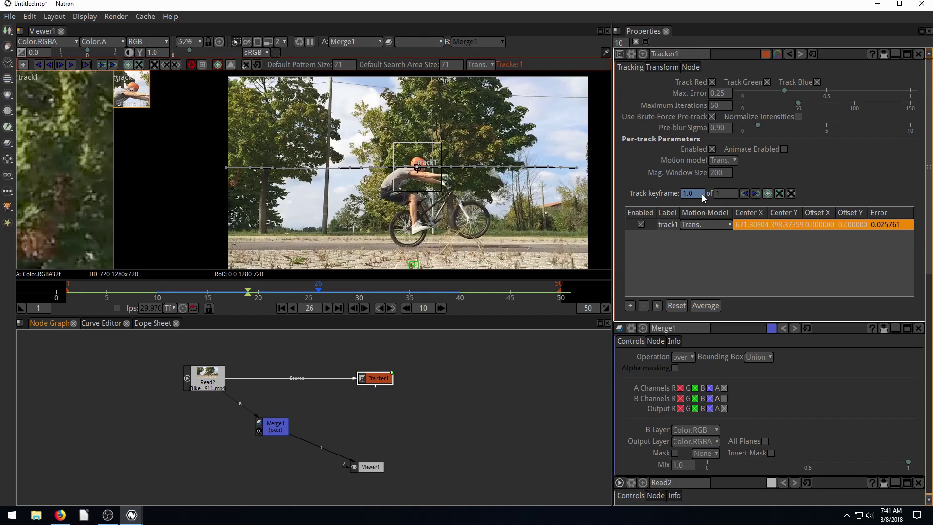
left_click(661, 67)
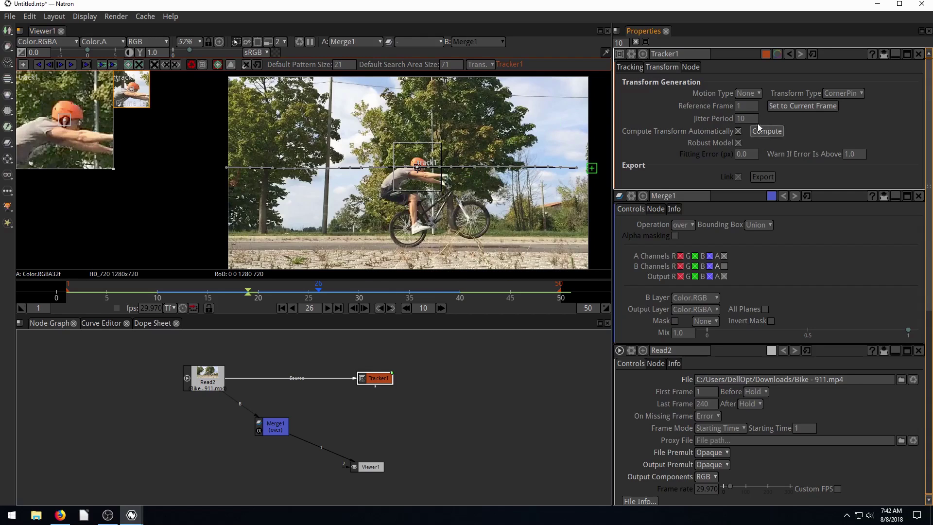
Set Tracker1's Motion Type to Match-Move and Transform Type to Transform
left_click(748, 95)
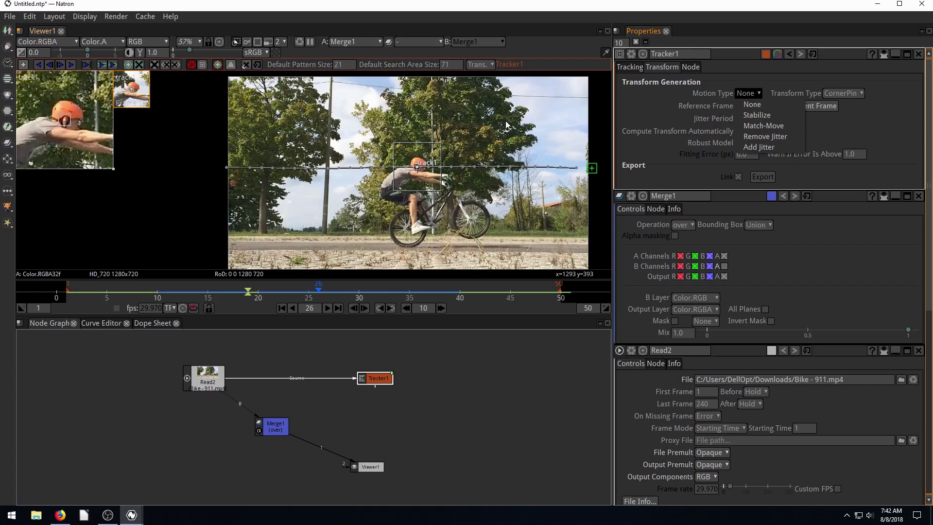
left_click(762, 126)
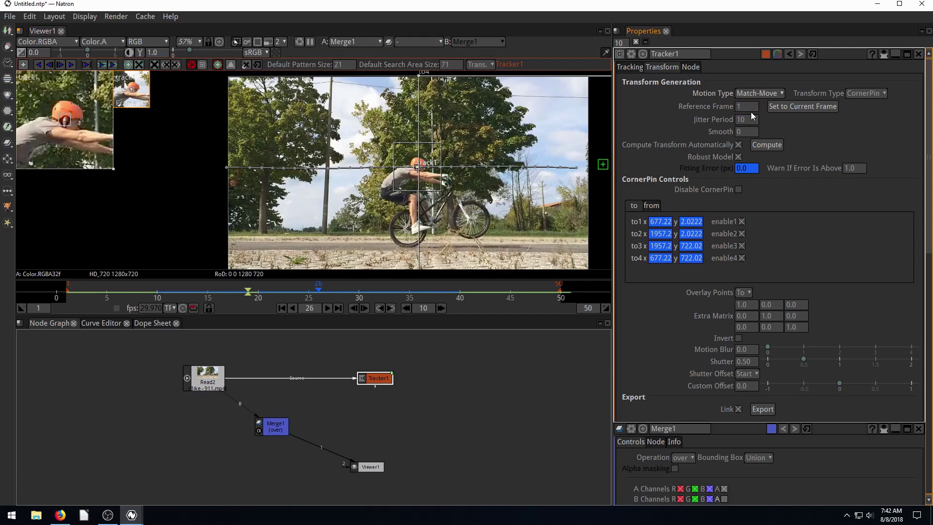
left_click(861, 92)
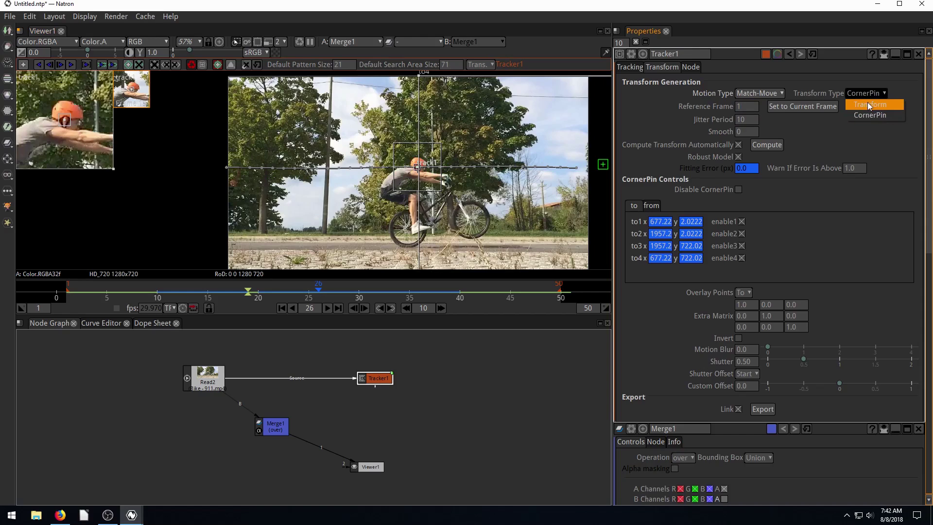
left_click(868, 103)
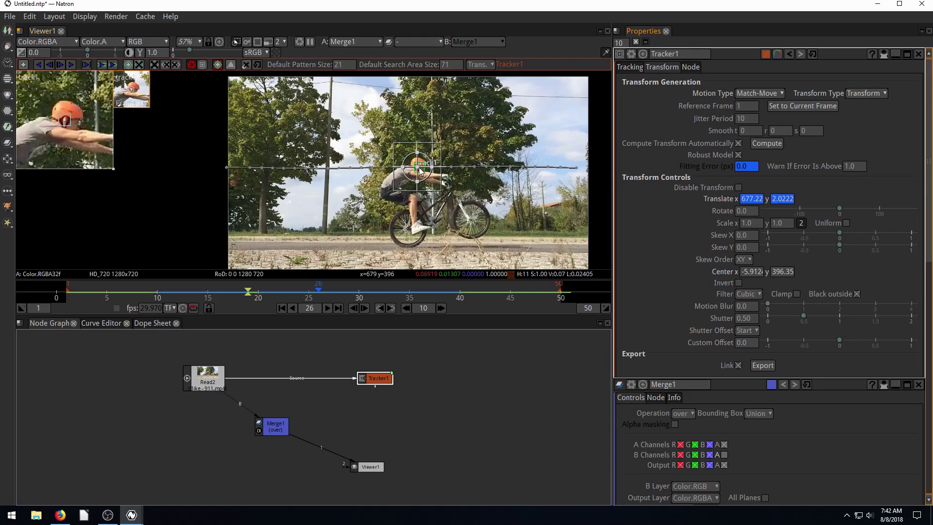
left_click(743, 118)
Step back a few frames and play backward to review the track, stopping at frame 17
left_click(354, 308)
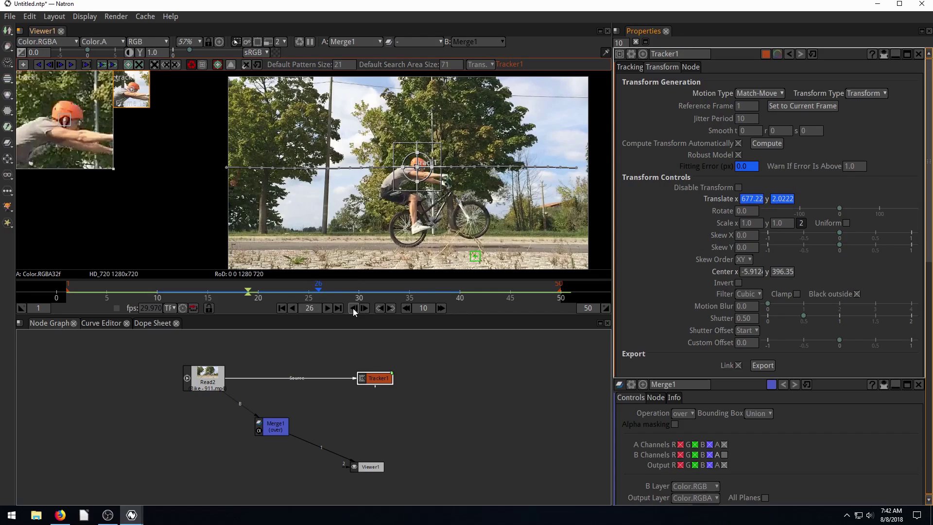
left_click(353, 308)
left_click(353, 308)
left_click(353, 308)
left_click(353, 308)
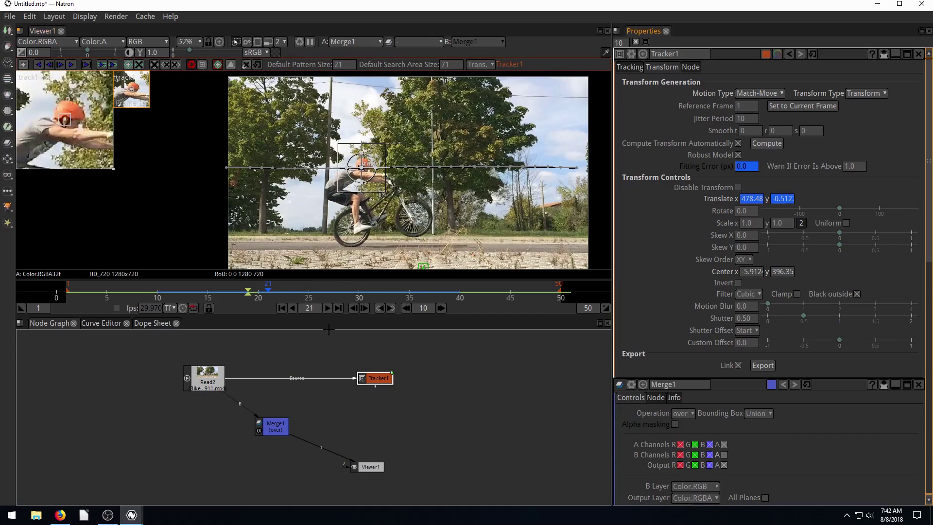
left_click(353, 308)
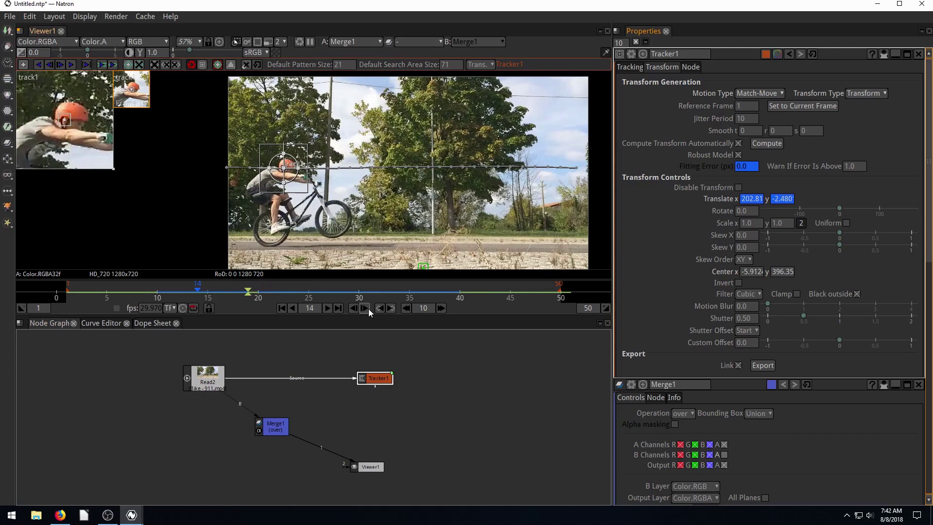
left_click(363, 308)
left_click(363, 308)
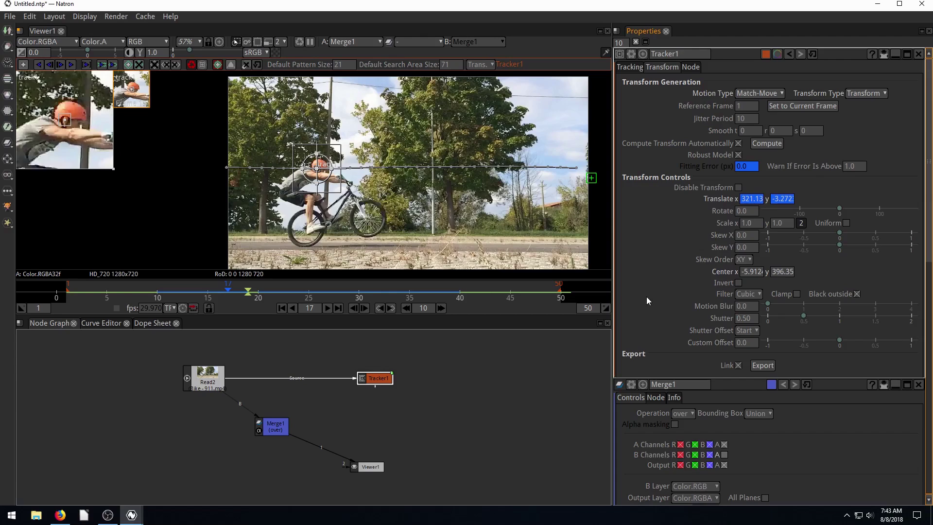
Export the track as a linked Transform1 node and arrange it with Tracker1 in the graph
left_click(766, 366)
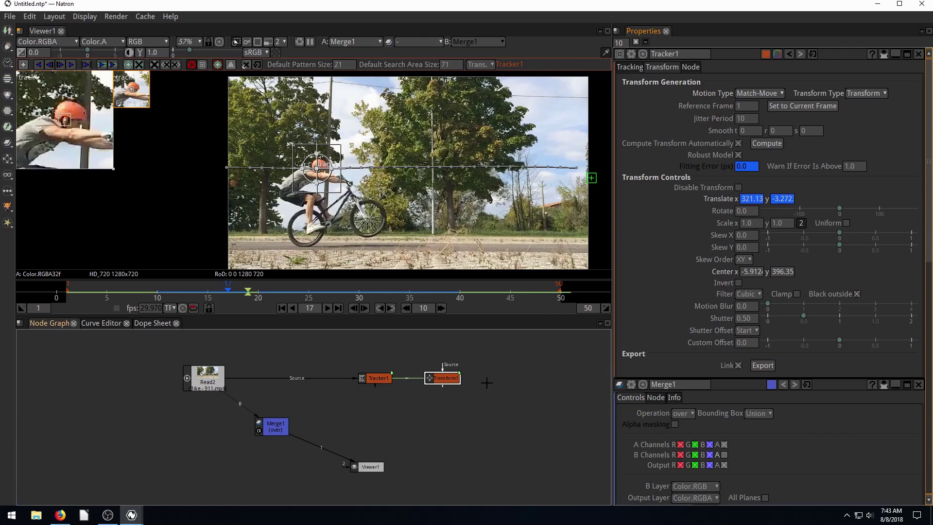
left_click_drag(439, 379, 456, 413)
scroll(456, 412, "up", 5)
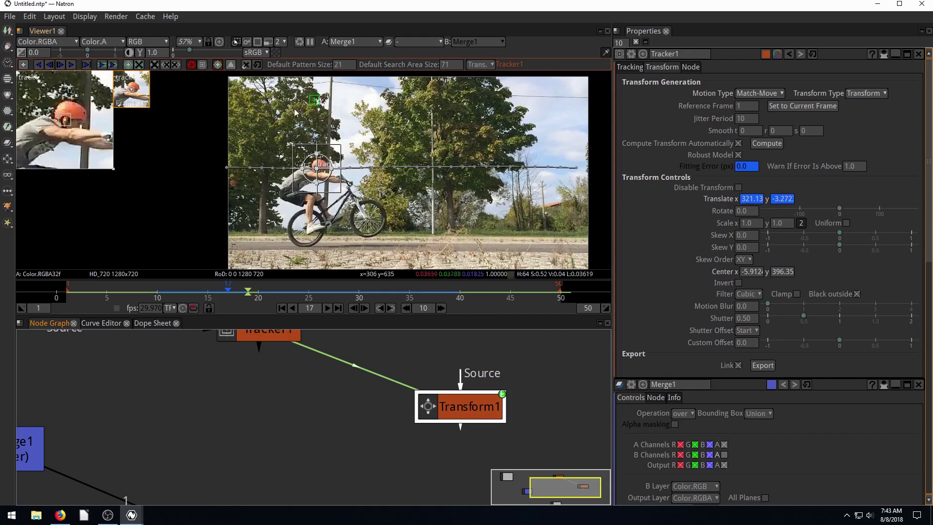
scroll(326, 373, "down", 1)
scroll(325, 373, "down", 1)
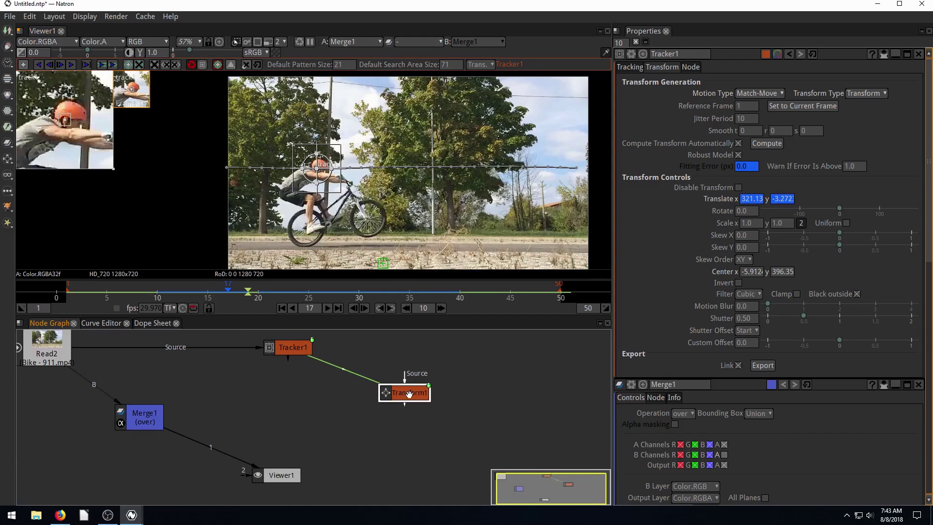
left_click_drag(406, 394, 375, 392)
left_click_drag(256, 381, 301, 412)
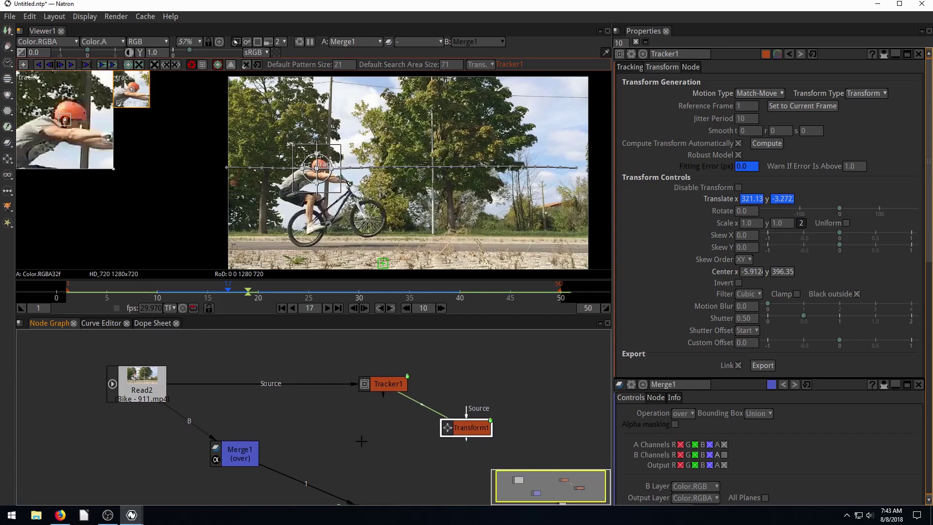
scroll(368, 436, "down", 1)
left_click_drag(380, 397, 374, 349)
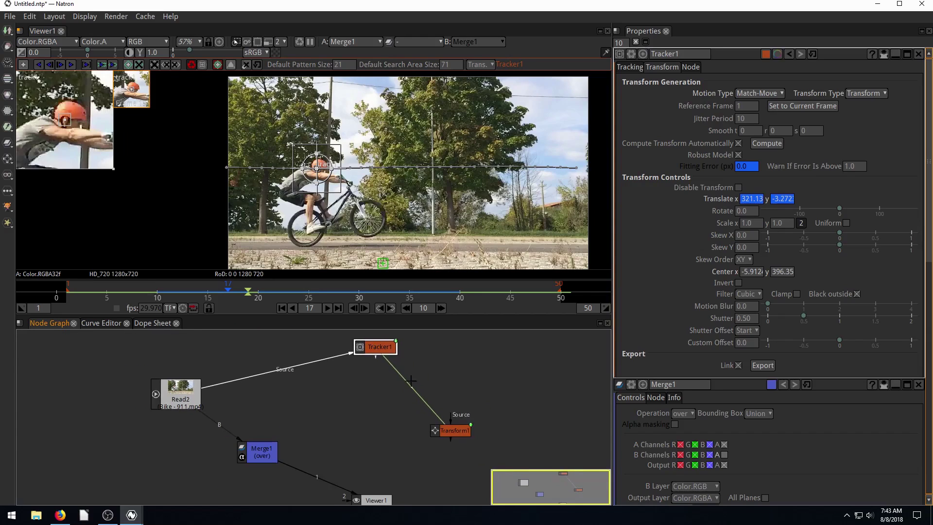
Plug Transform1 into Merge1's A input, tidy the nodes, and add a Text node from Draw
left_click_drag(454, 432, 311, 401)
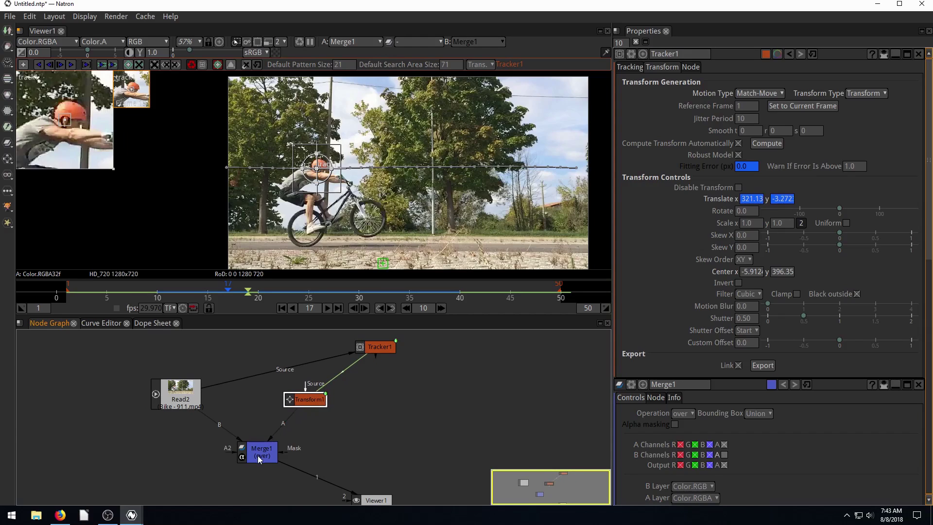
scroll(334, 445, "down", 1)
left_click_drag(332, 425, 322, 403)
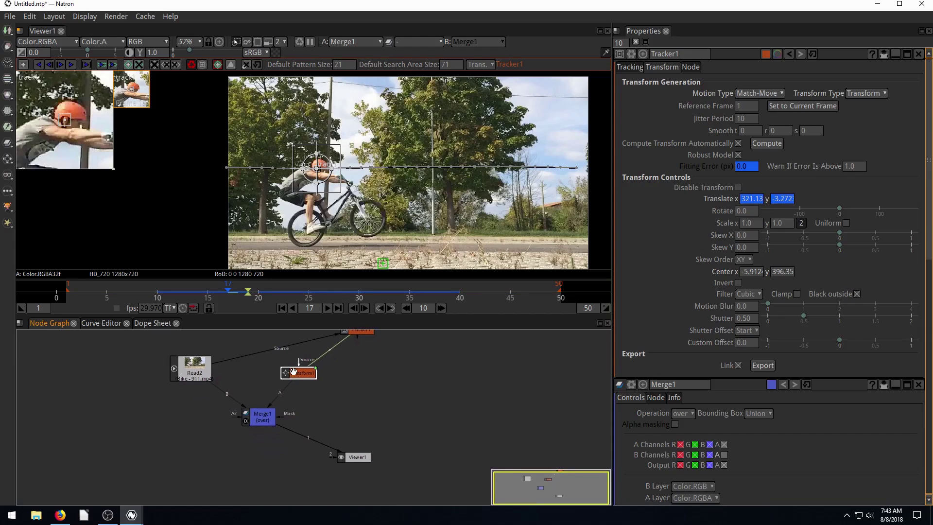
left_click_drag(293, 372, 383, 416)
left_click_drag(358, 371, 247, 348)
scroll(363, 431, "down", 2)
scroll(247, 407, "up", 4)
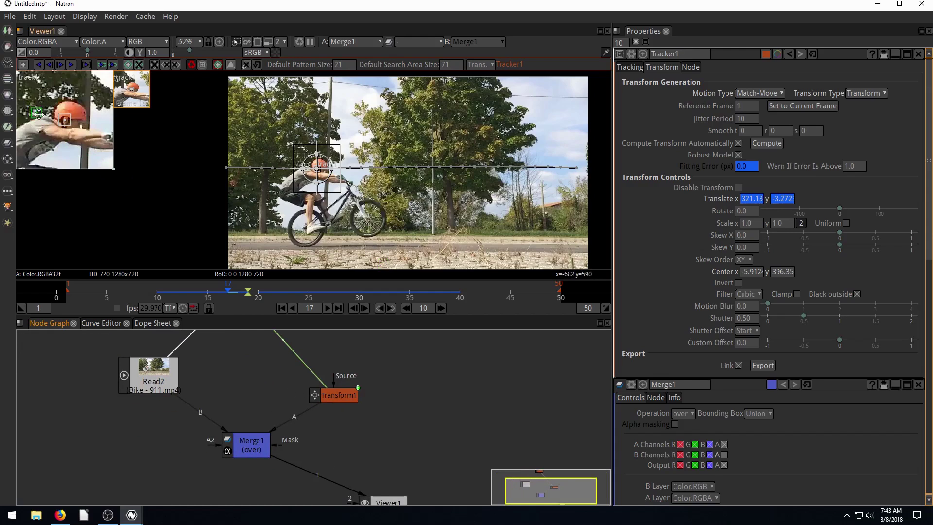
left_click(8, 47)
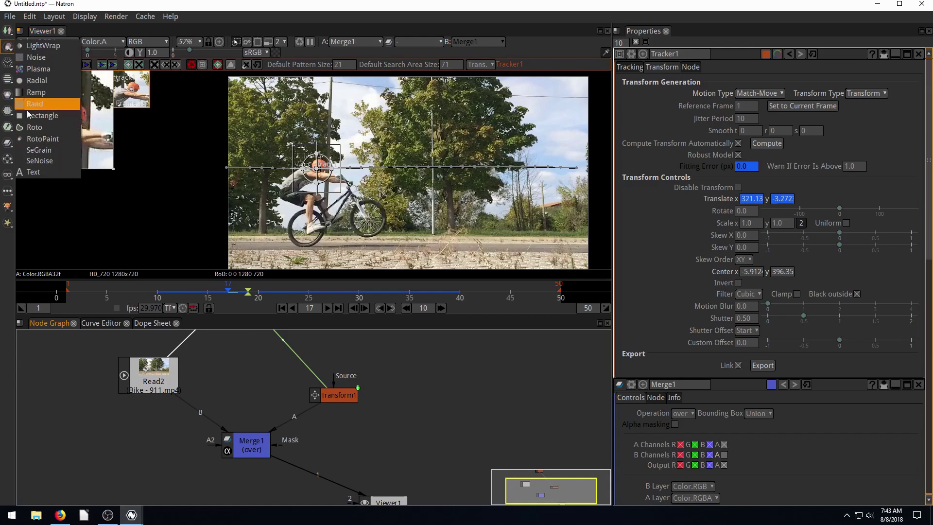
left_click(40, 174)
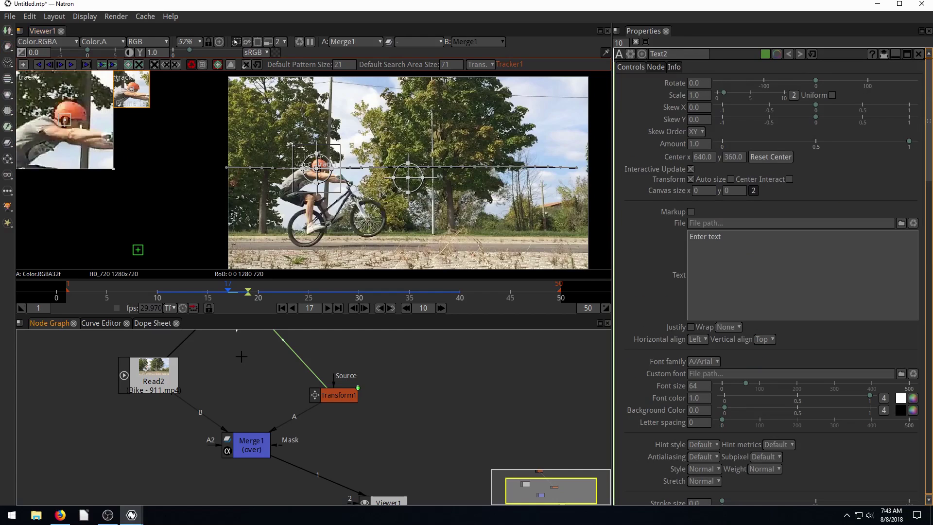
Connect Text2 into Transform1's Source input and place Transform1 beneath Text2
scroll(242, 391, "down", 4)
left_click_drag(252, 378, 264, 344)
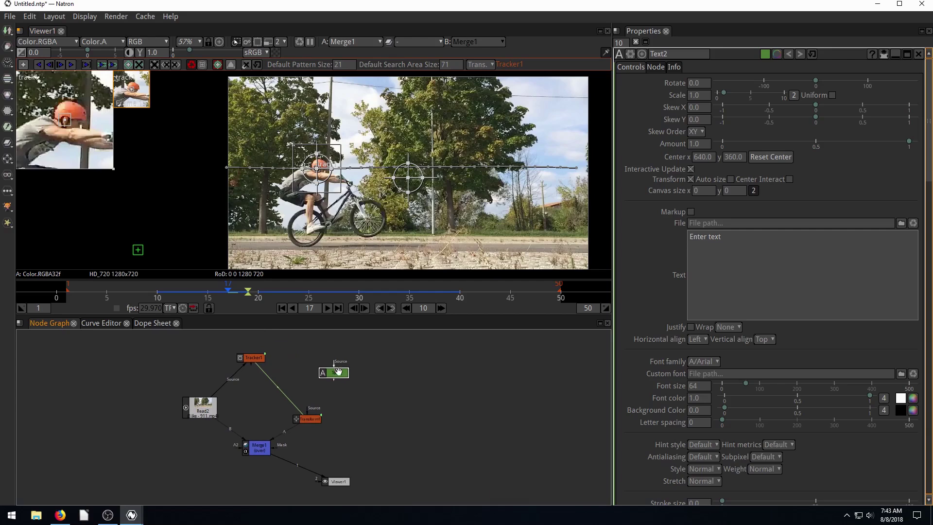
left_click_drag(312, 418, 335, 378)
scroll(331, 403, "up", 5)
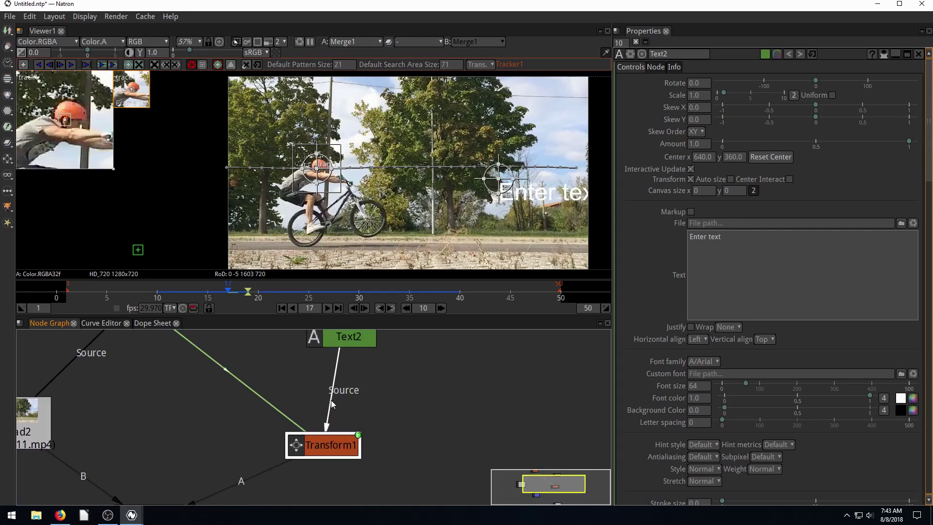
scroll(332, 403, "up", 2)
scroll(322, 439, "down", 2)
left_click_drag(318, 447, 332, 453)
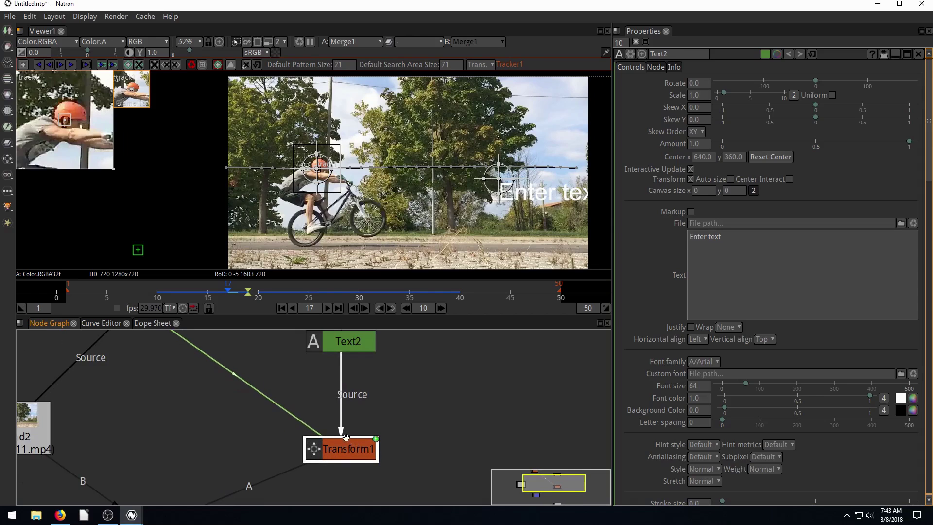
scroll(372, 450, "up", 5)
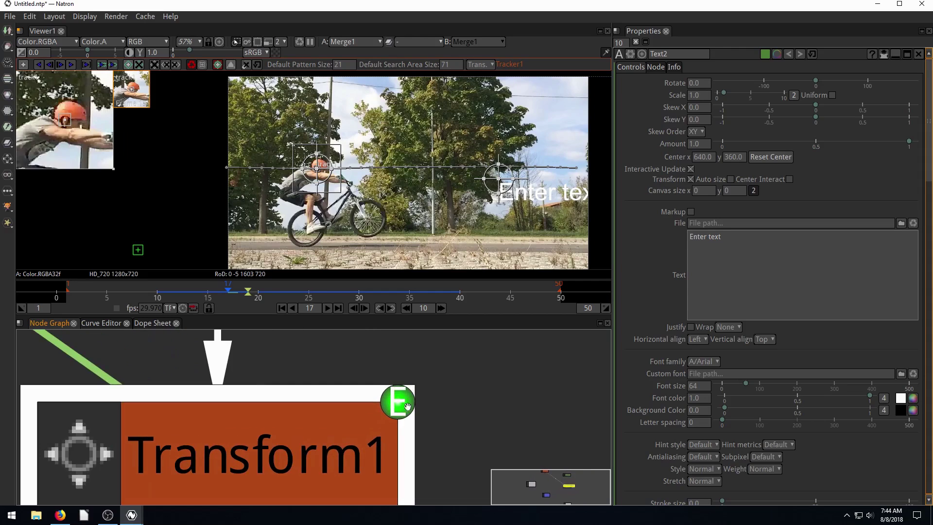
Reposition Tracker1, Read2 and Text2 so Merge1 and Viewer1 sit neatly in view
mouse_move(402, 401)
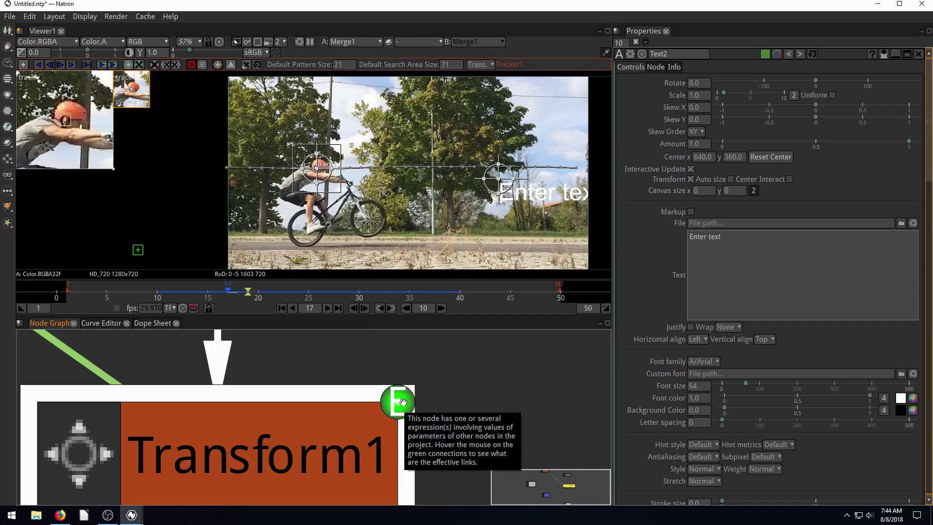
scroll(261, 439, "down", 2)
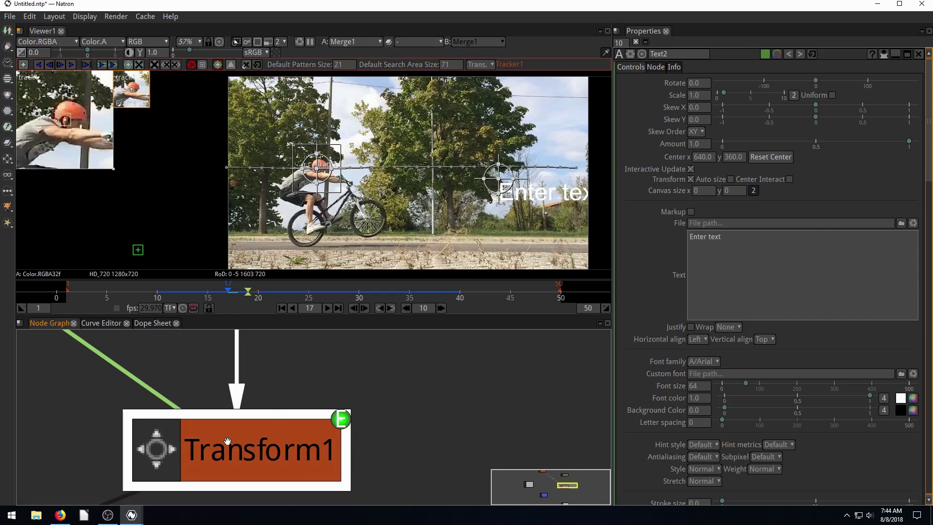
scroll(228, 440, "down", 5)
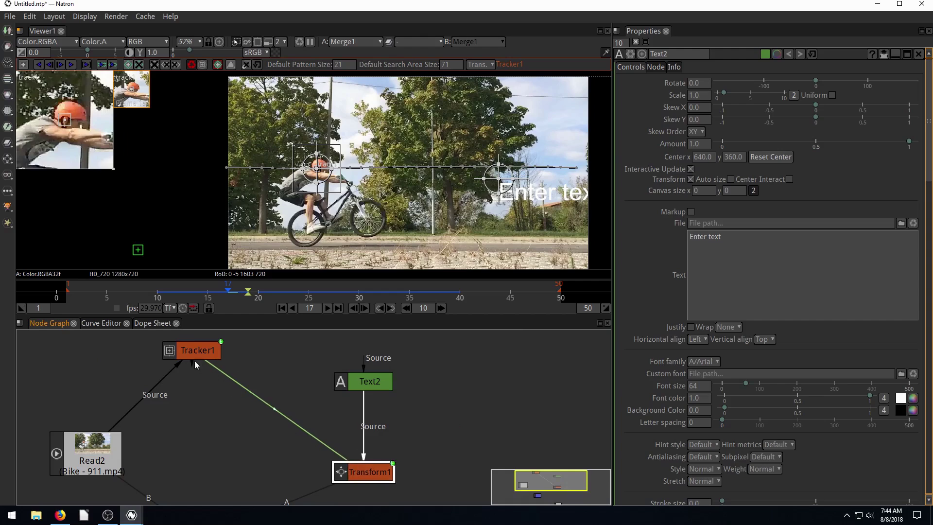
left_click_drag(198, 351, 220, 352)
left_click_drag(104, 444, 108, 444)
scroll(342, 456, "down", 3)
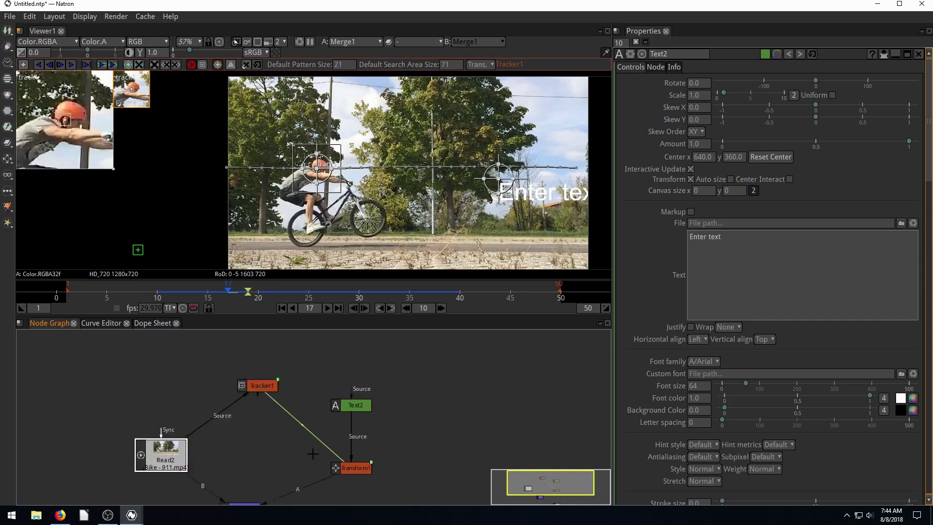
left_click_drag(324, 465, 328, 399)
scroll(298, 388, "down", 1)
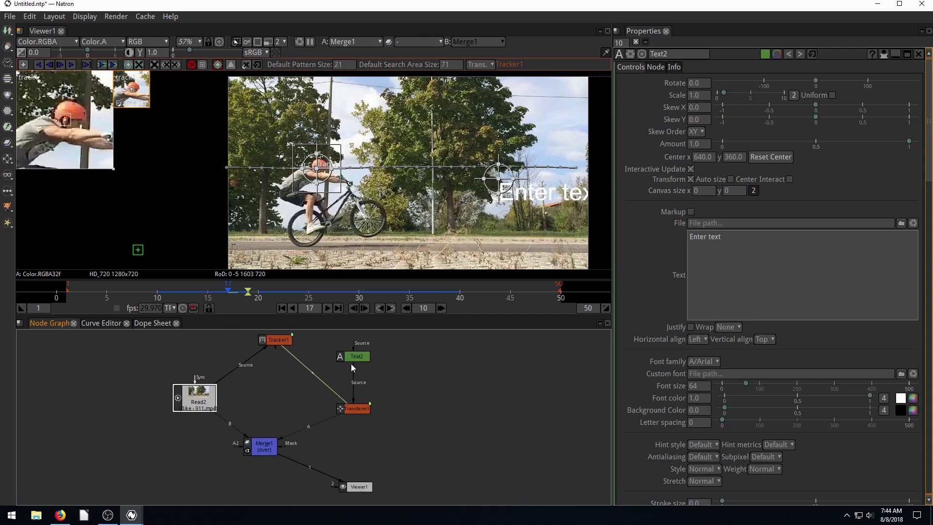
left_click_drag(352, 356, 379, 359)
Replace Text2's 'Enter text' placeholder with 'BikeGuy'
left_click(730, 284)
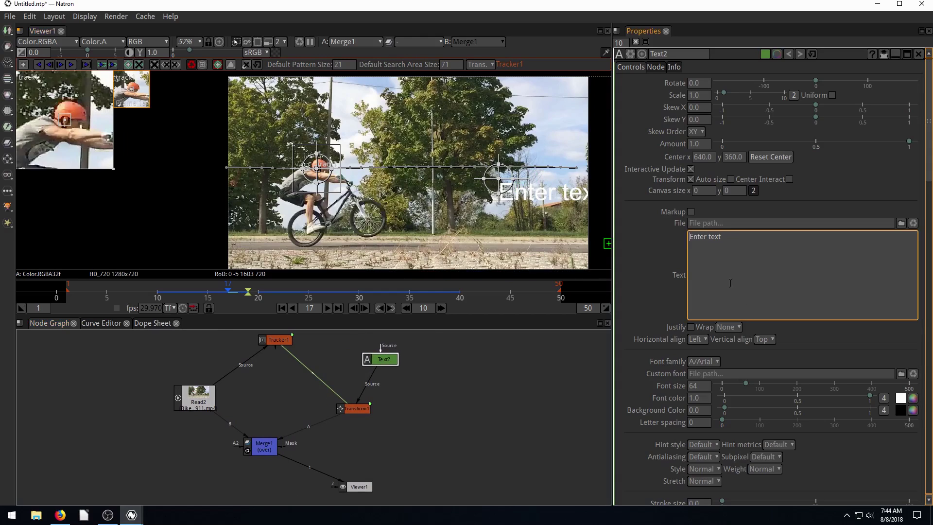
double_click(729, 259)
key("BackSpace")
key("BackSpace")
key("BackSpace")
key("BackSpace")
type("BikeGuy")
key("Return")
left_click(509, 375)
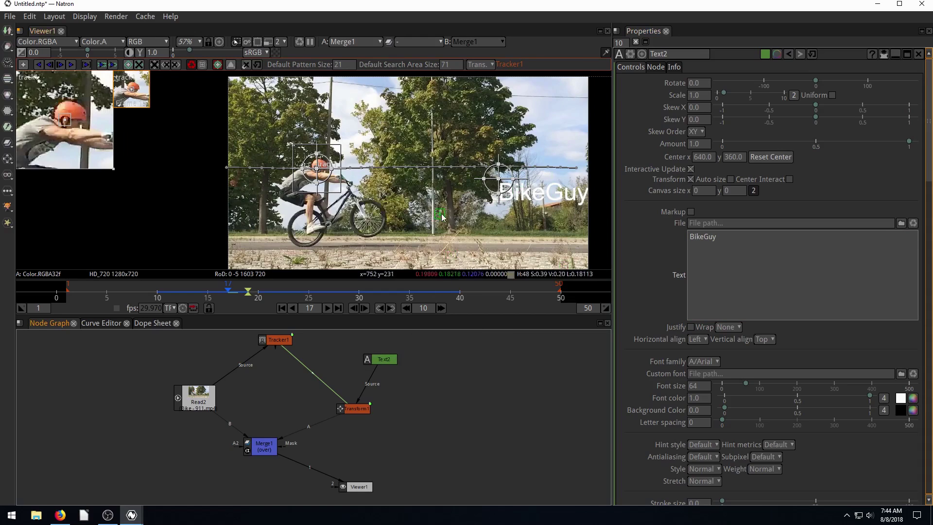
left_click_drag(384, 359, 408, 360)
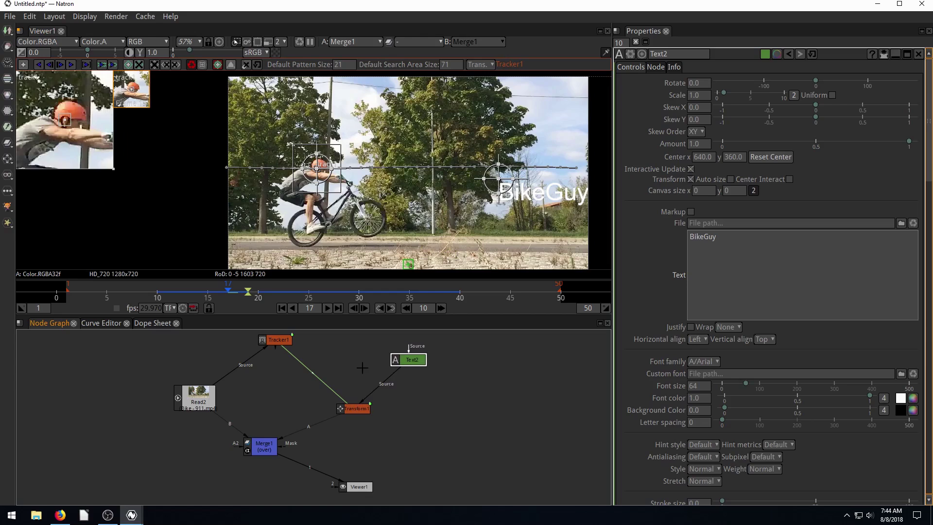
Play the clip backward and forward to check BikeGuy follows the rider, then move it down-left
left_click(354, 308)
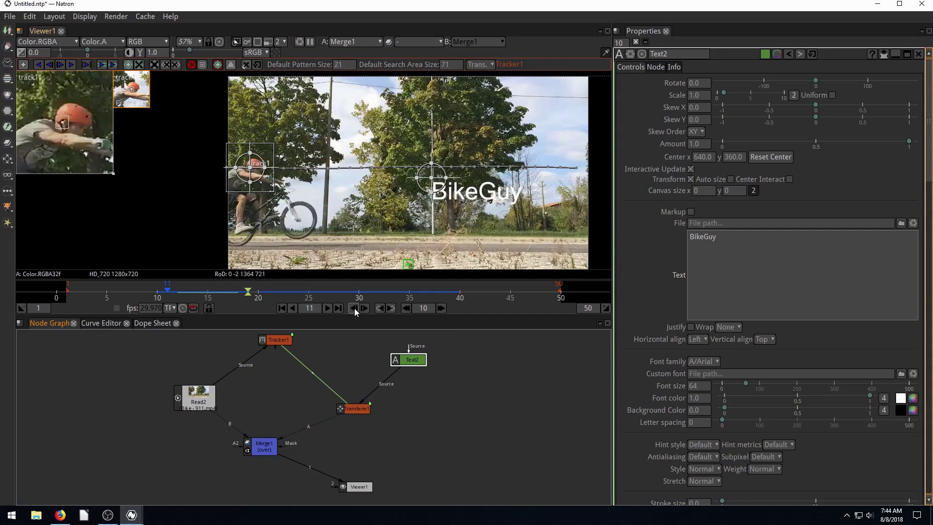
left_click(364, 309)
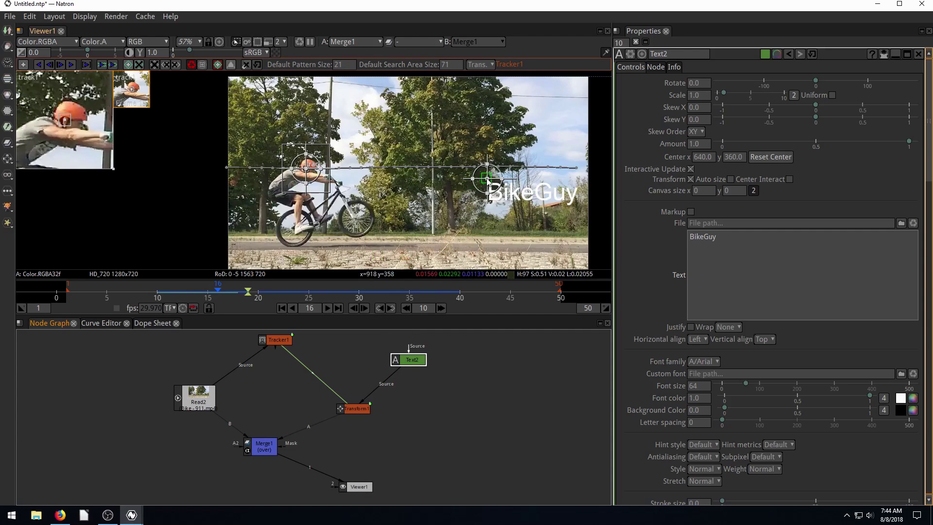
left_click_drag(488, 181, 230, 252)
scroll(476, 191, "up", 5)
scroll(387, 179, "down", 1)
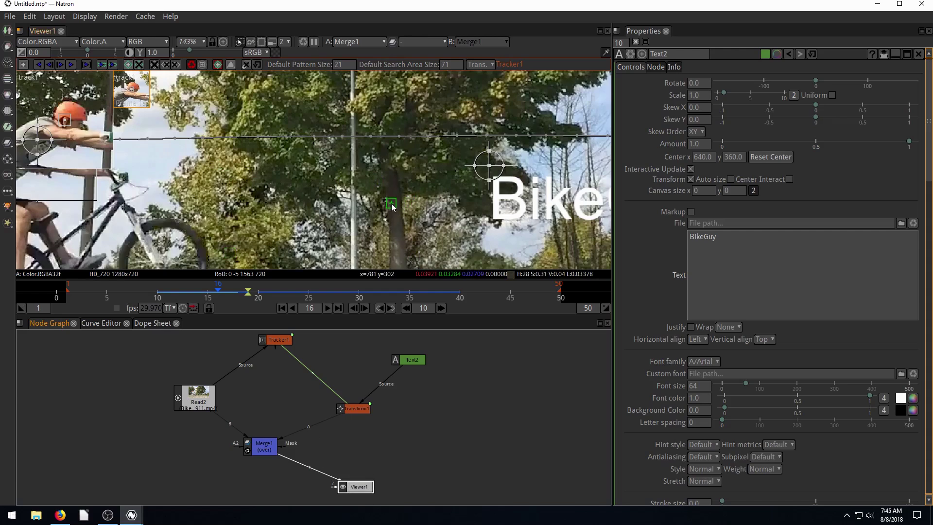
left_click(24, 65)
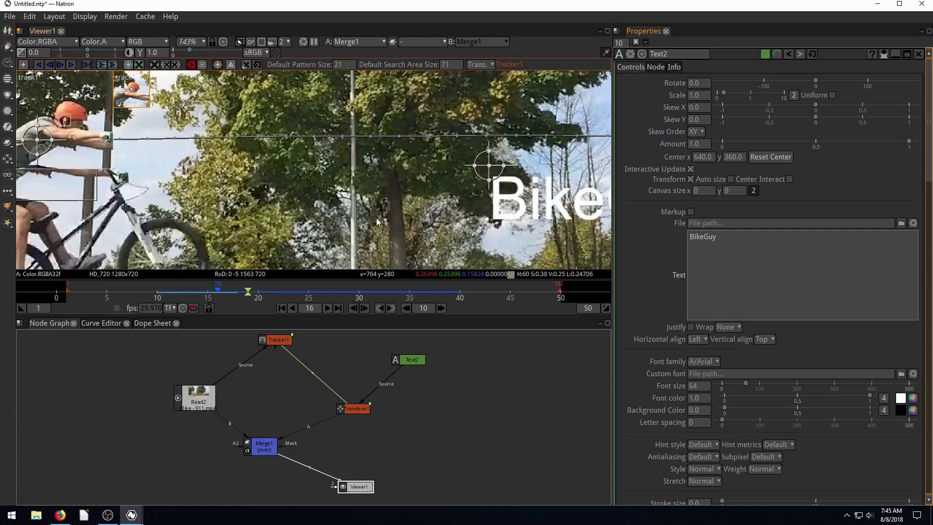
scroll(416, 191, "down", 4)
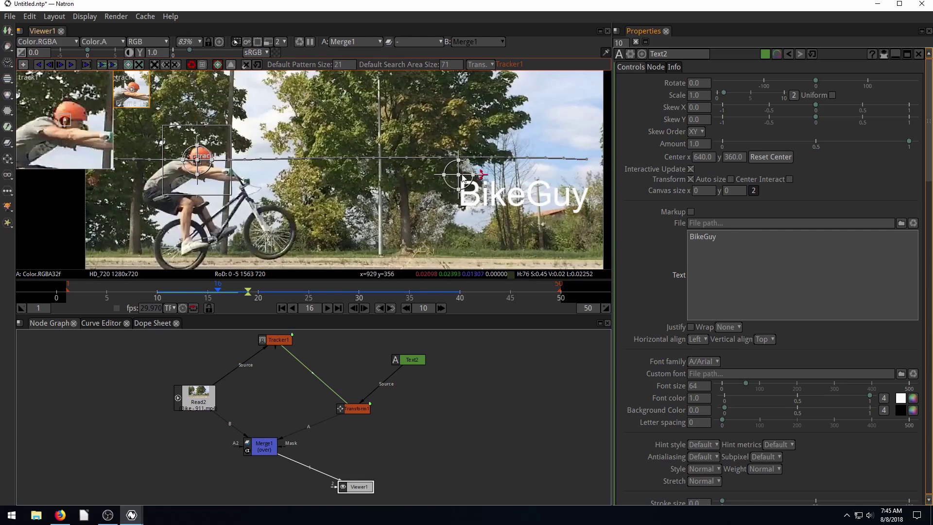
left_click_drag(458, 174, 199, 110)
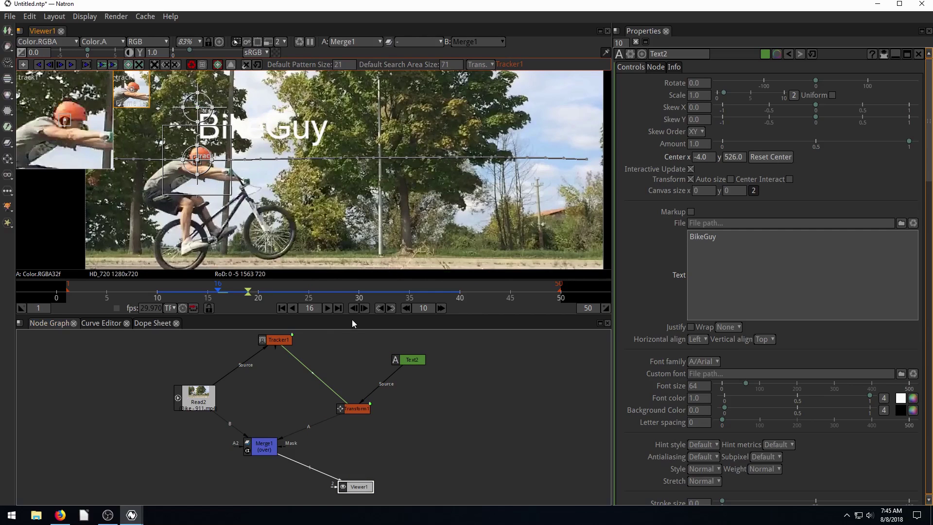
left_click(361, 308)
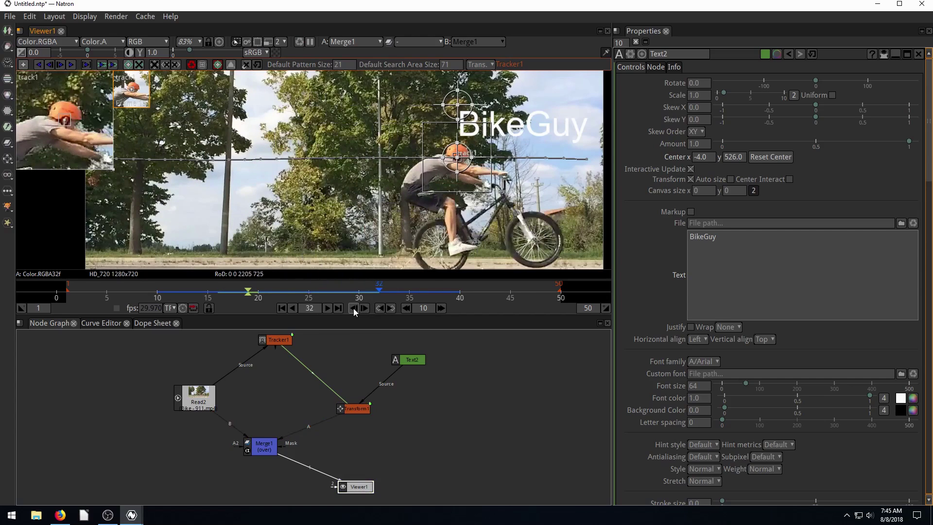
left_click(354, 308)
scroll(313, 218, "down", 2)
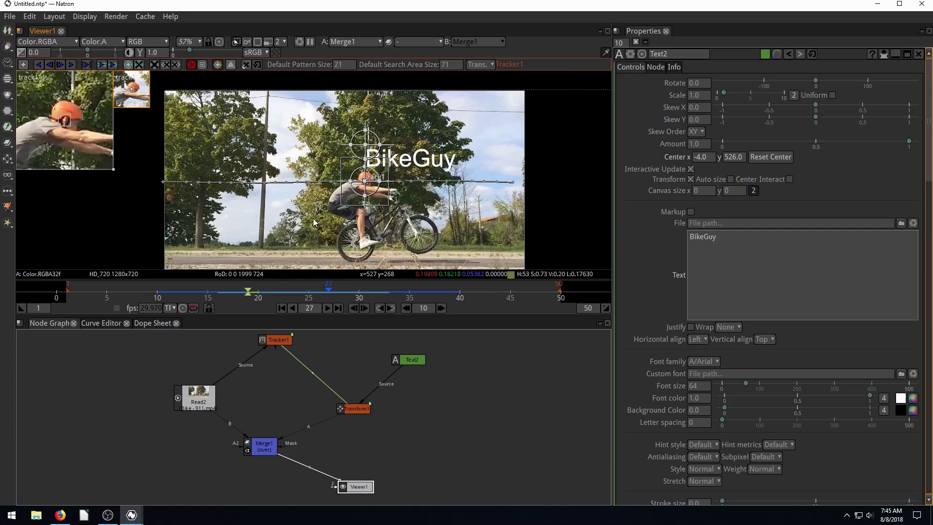
left_click_drag(313, 221, 329, 227)
left_click(328, 308)
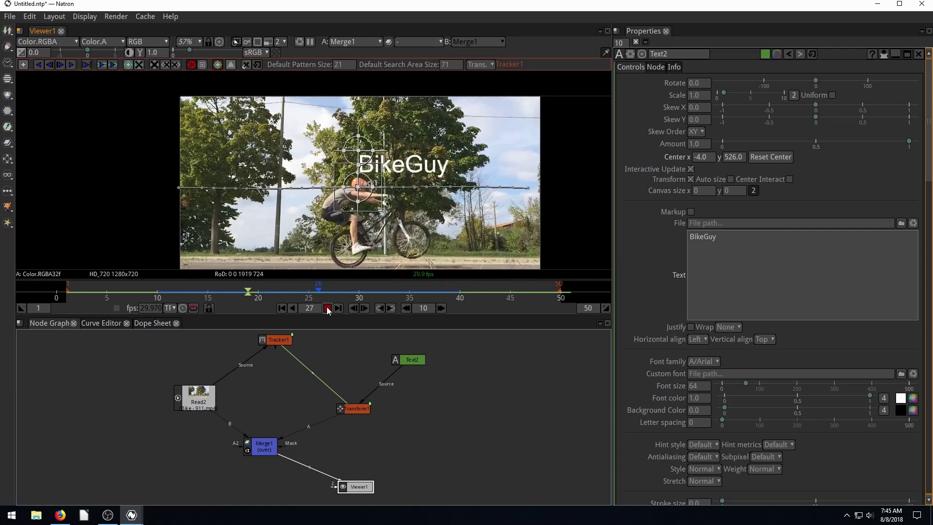
Play back the clip to review the tracking, stopping at frame 23
left_click(327, 310)
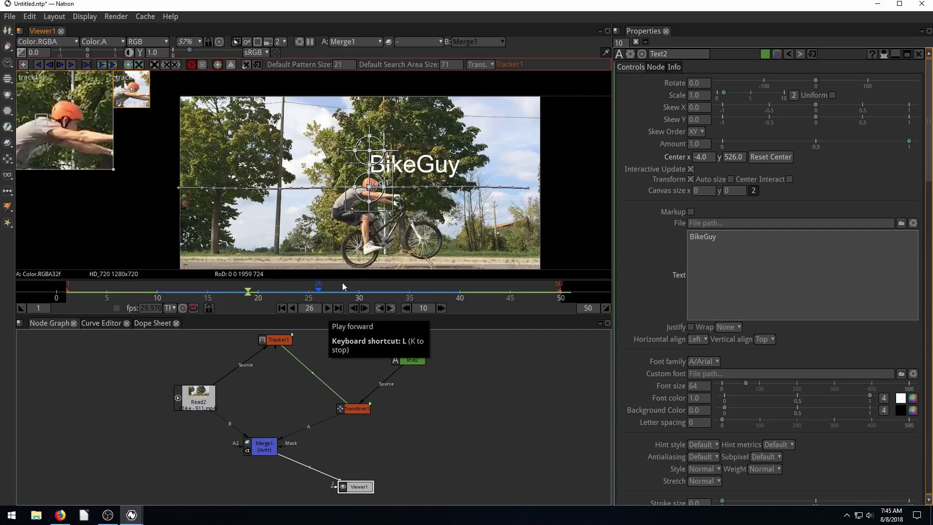
left_click(327, 308)
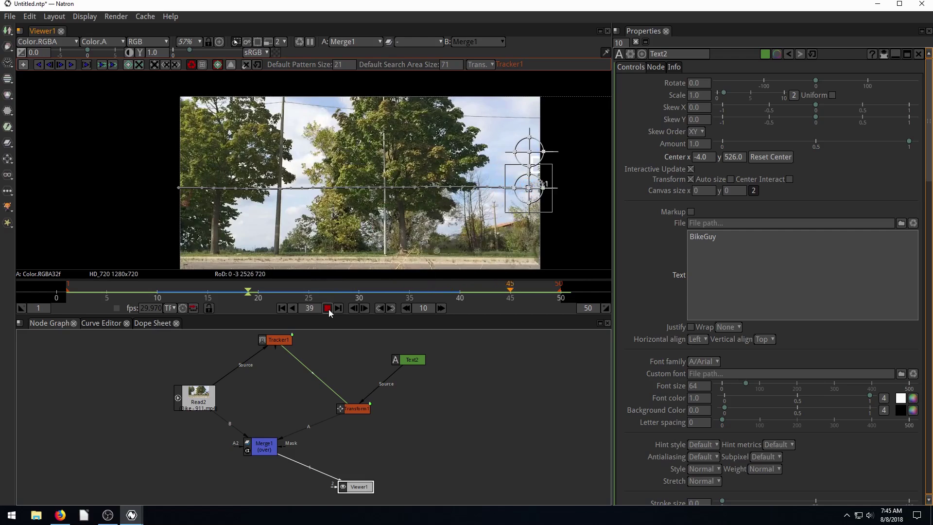
left_click(327, 308)
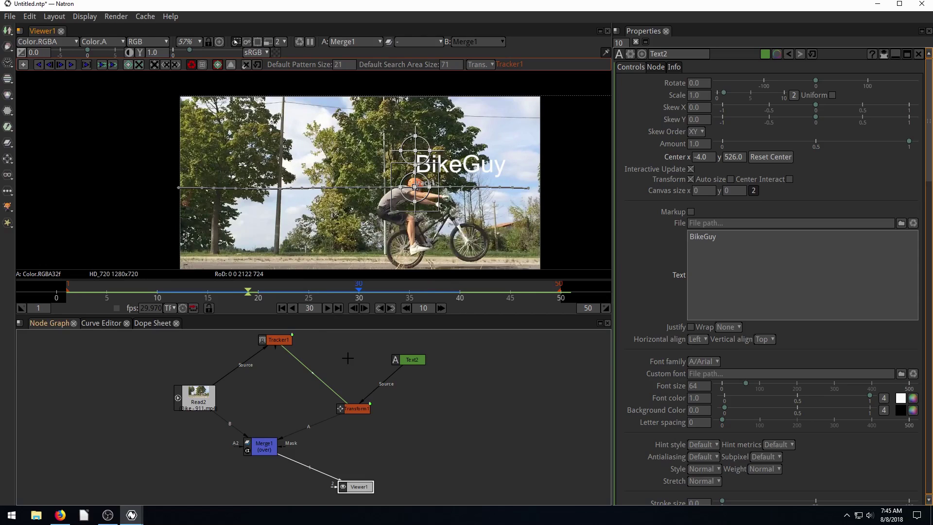
left_click(327, 308)
left_click(327, 308)
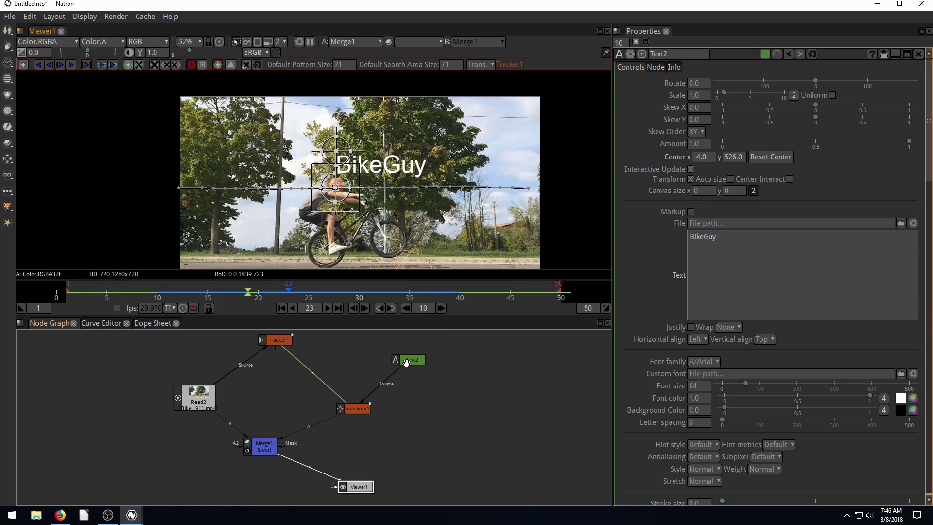
Shift Merge1 right, Viewer1 up-right and Tracker1 left, and nudge Transform1 slightly up
scroll(375, 422, "down", 1)
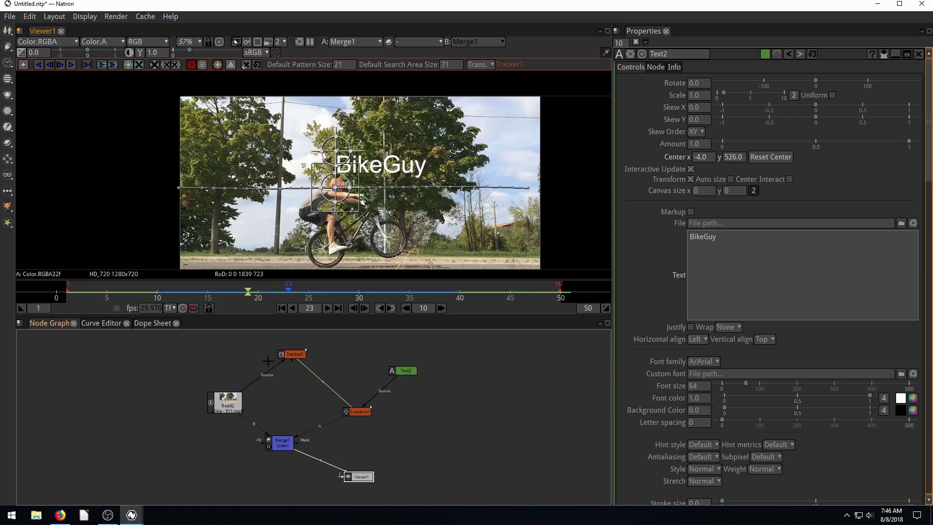
left_click_drag(291, 360, 289, 363)
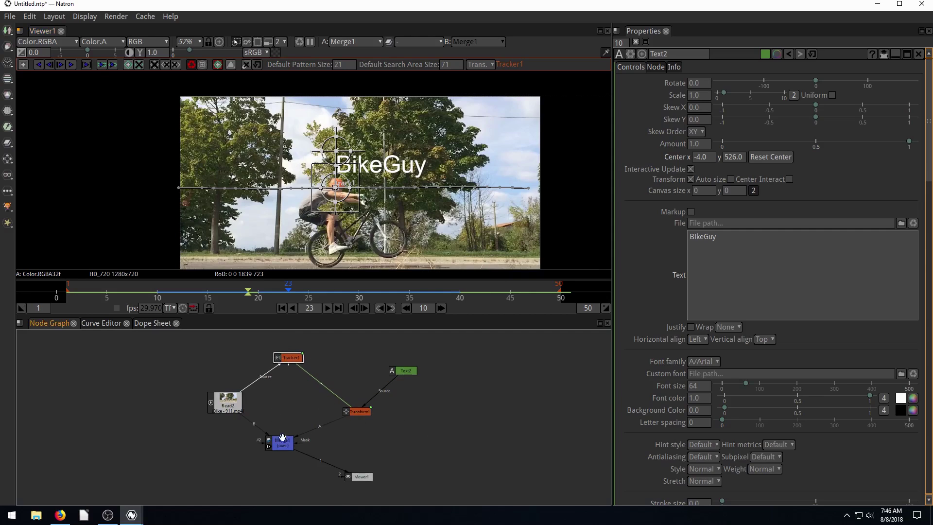
left_click_drag(282, 441, 299, 441)
left_click_drag(373, 482, 385, 479)
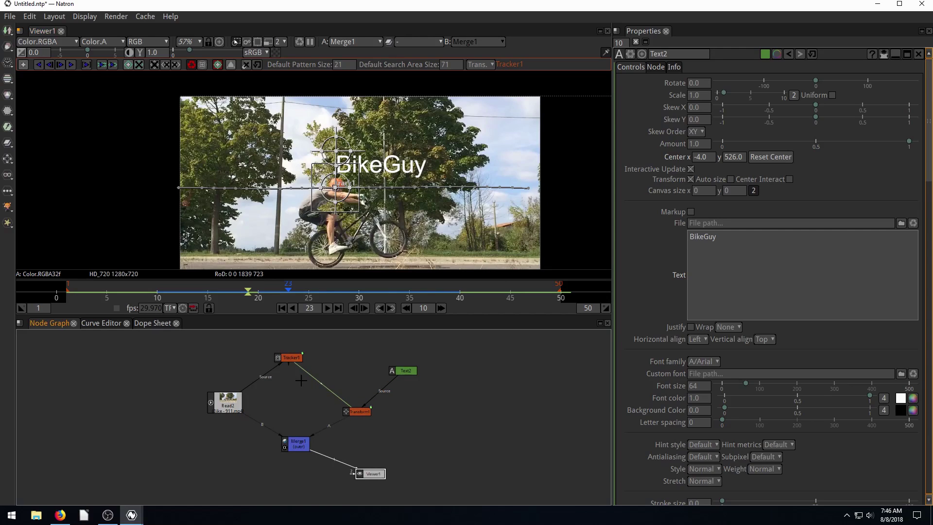
left_click_drag(297, 359, 288, 359)
left_click(357, 412)
scroll(357, 411, "up", 4)
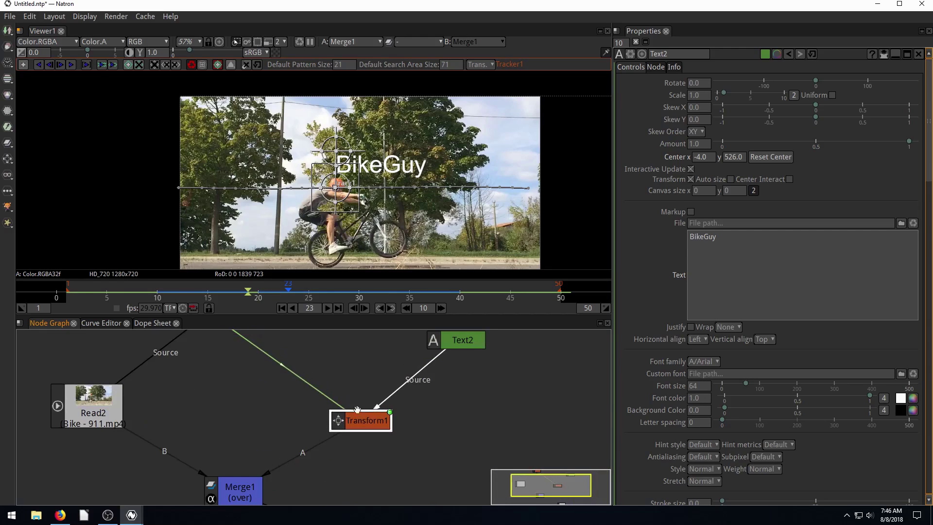
left_click_drag(360, 423, 359, 421)
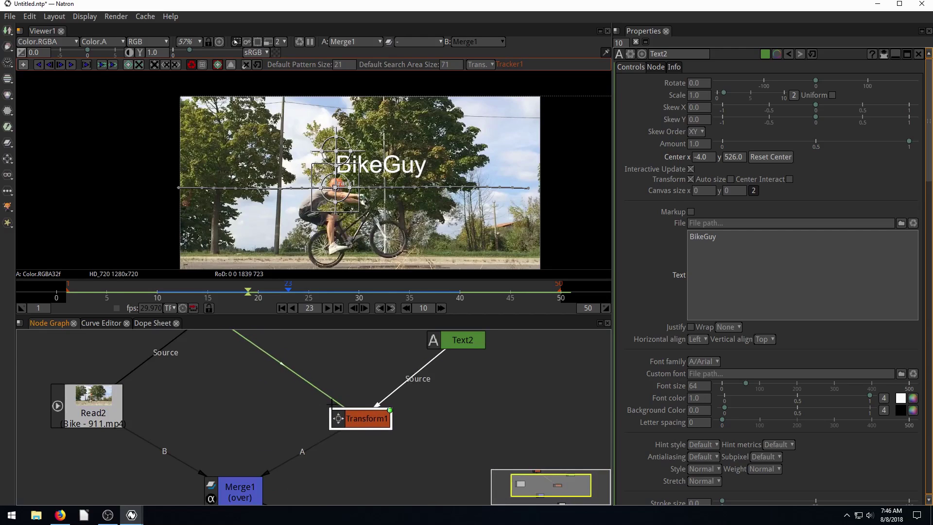
scroll(305, 374, "up", 3)
scroll(280, 374, "down", 5)
scroll(275, 376, "up", 1)
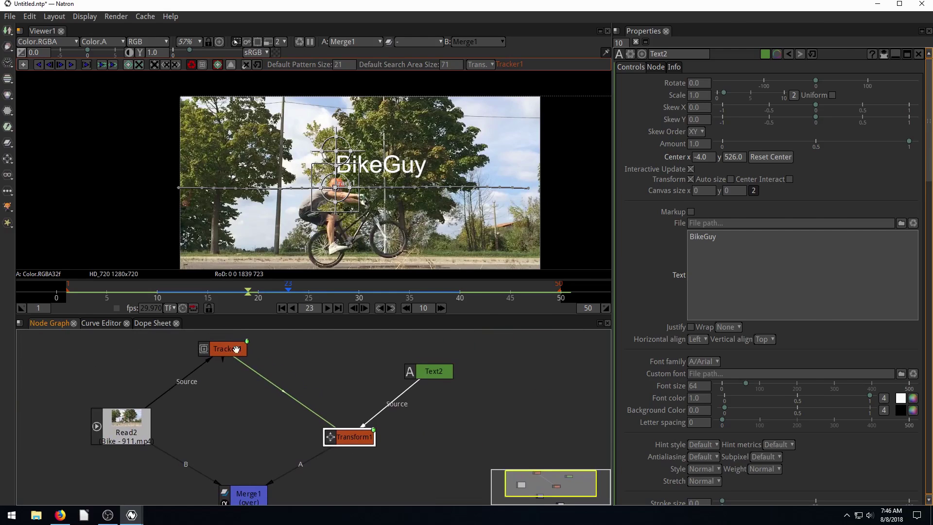
left_click(227, 349)
In Tracker1's settings, confirm Match-Move as motion type and Transform as transform type
double_click(226, 349)
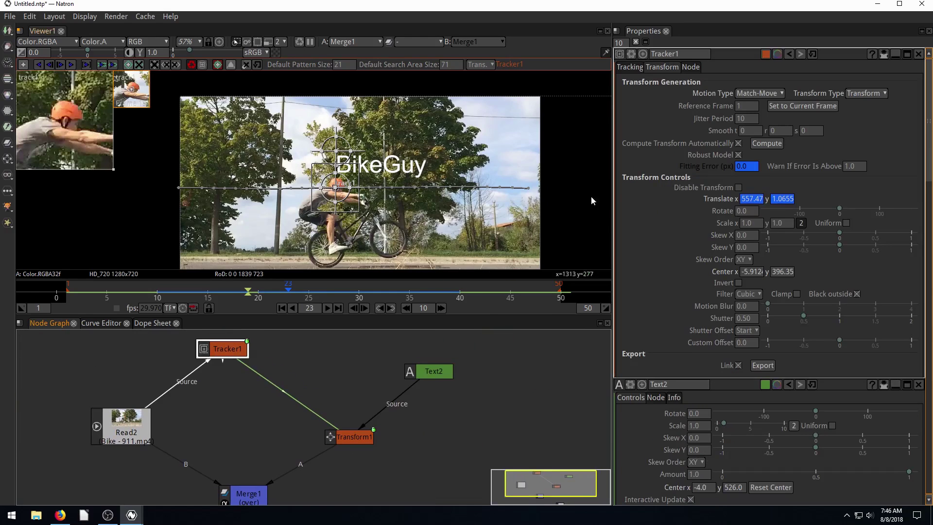
left_click(630, 67)
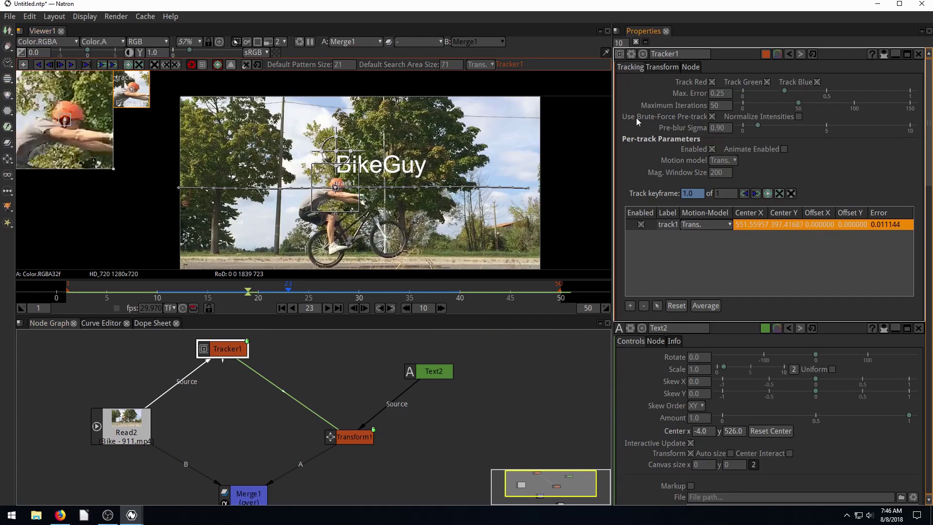
left_click(656, 68)
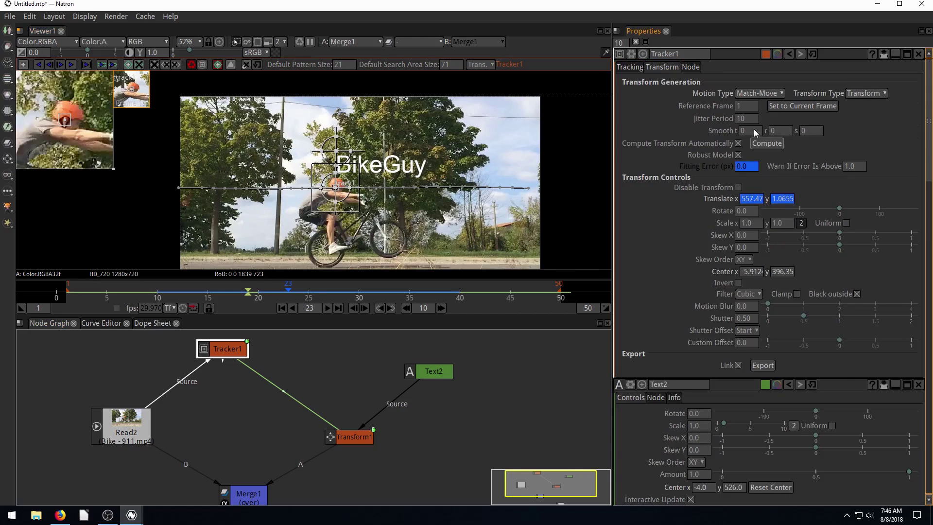
left_click(760, 94)
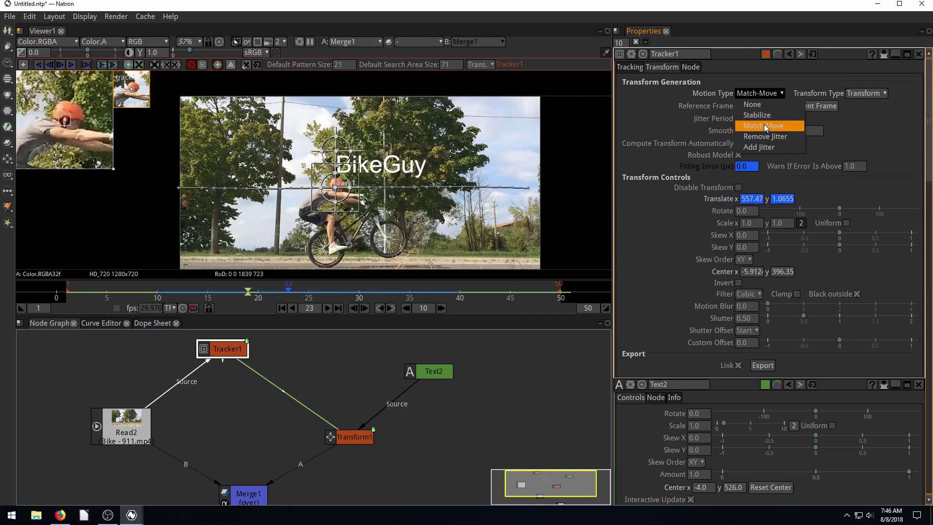
left_click(730, 108)
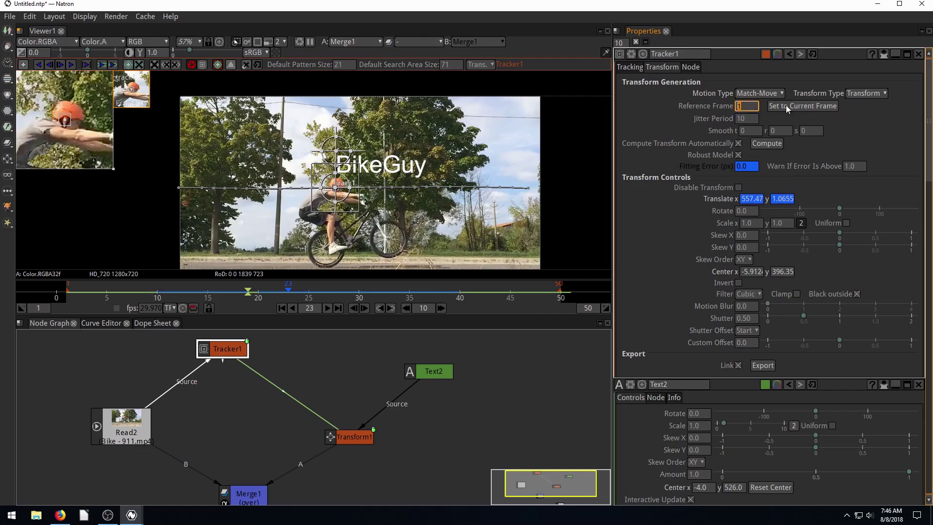
left_click(861, 94)
left_click(836, 80)
Disconnect the Read2 bike footage from Tracker1's source and play to check the text still tracks
scroll(283, 420, "down", 1)
left_click_drag(258, 426, 279, 411)
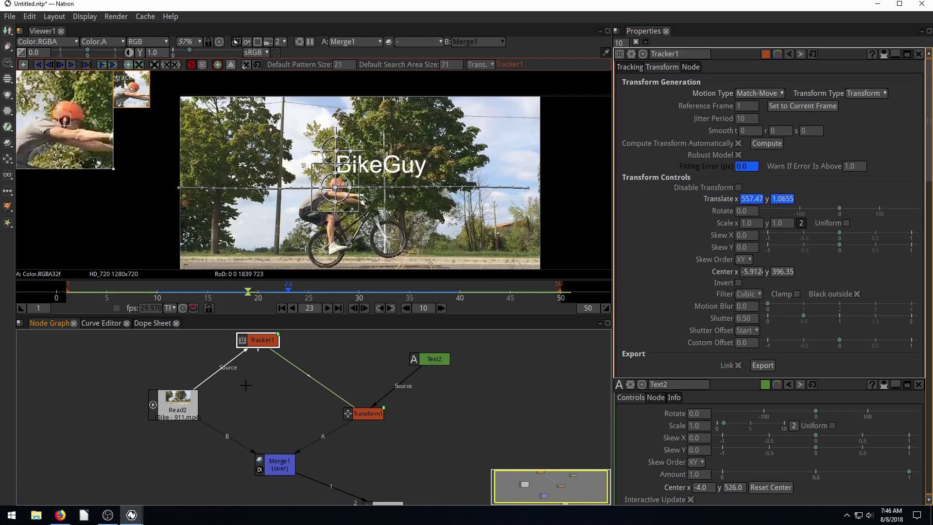
left_click_drag(224, 370, 243, 398)
left_click(327, 308)
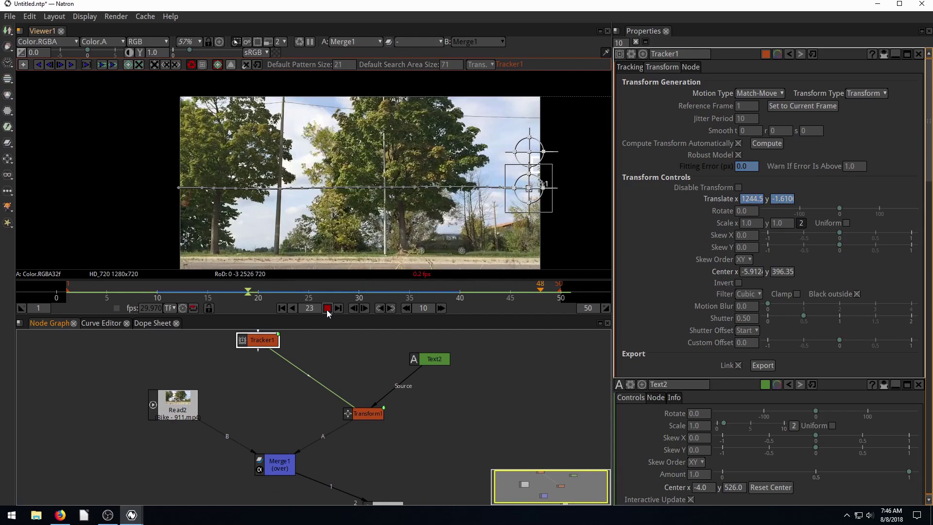
Move Tracker1 down beside Transform1, then preview the result, stopping at frame 31
left_click(298, 365)
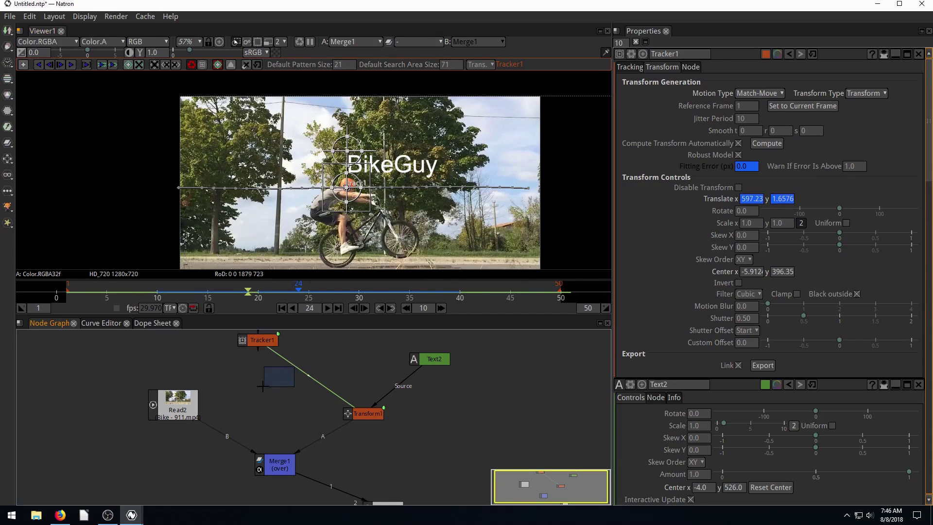
left_click_drag(263, 340, 324, 386)
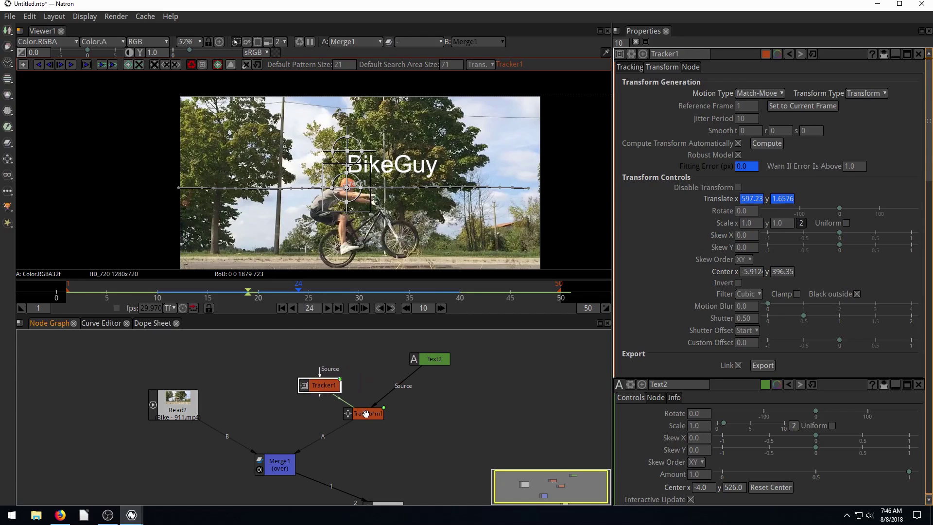
left_click_drag(366, 414, 356, 411)
left_click_drag(315, 385, 302, 378)
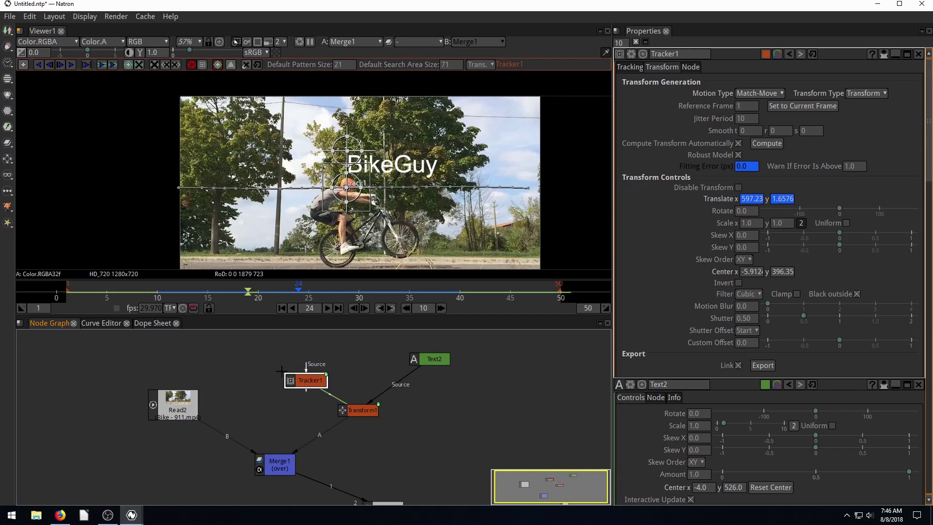
left_click(328, 309)
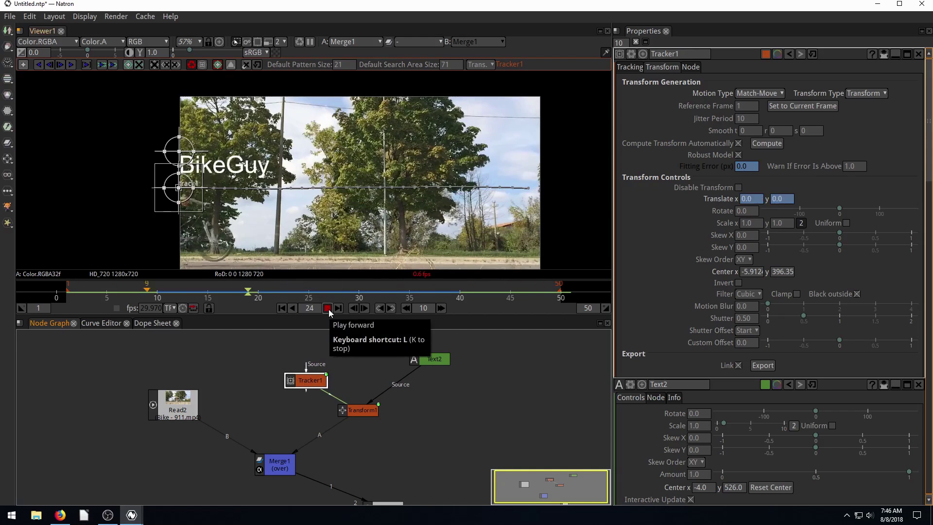
left_click(328, 309)
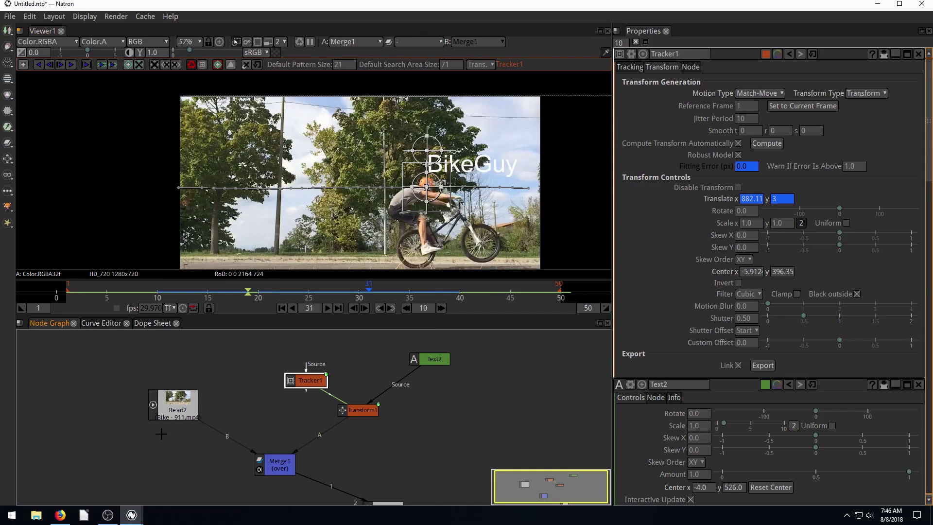